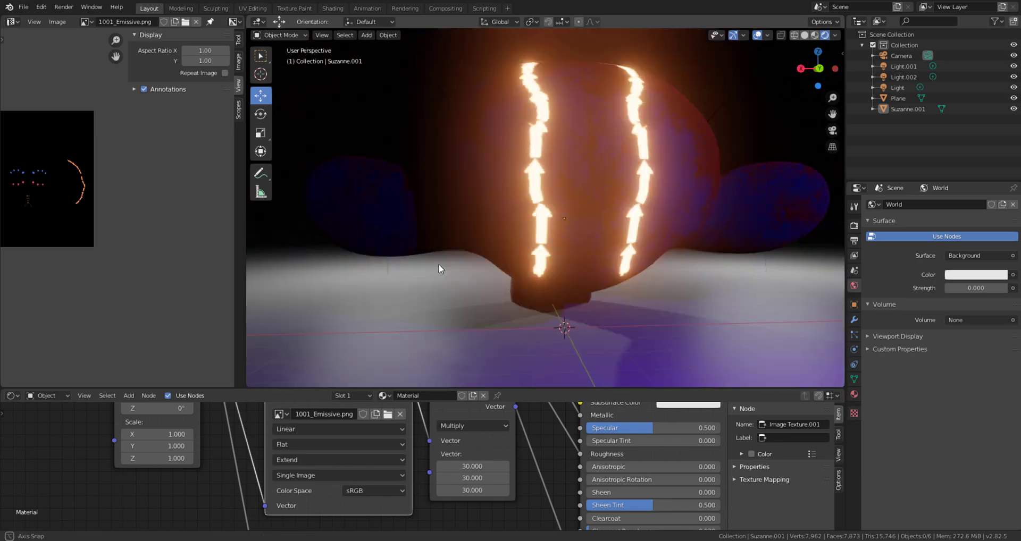
# Display another loaded image in the image editor beside the glowing model
pyautogui.click(85, 21)
pyautogui.click(126, 39)
pyautogui.moveTo(479, 224); pyautogui.dragTo(824, 356, button='middle')
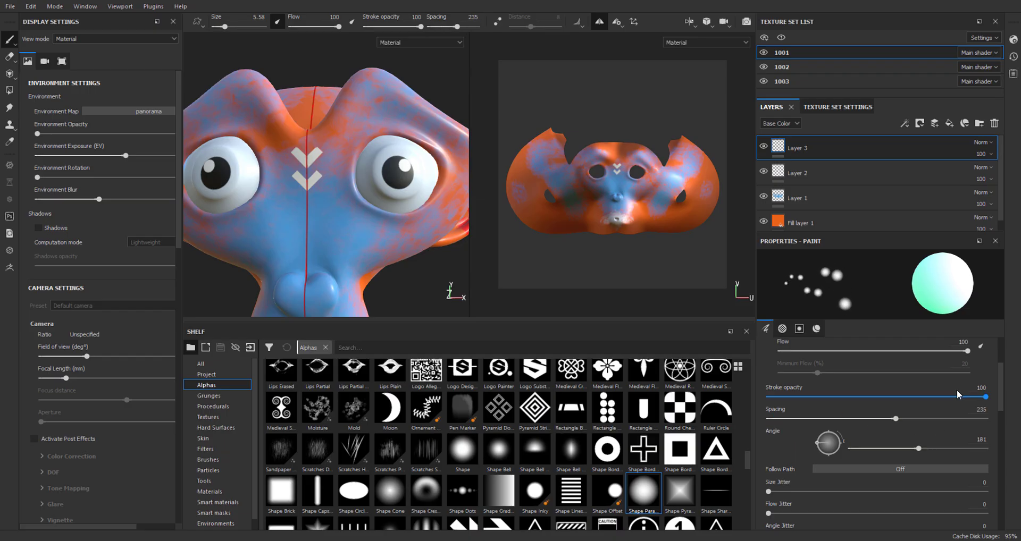
# In Substance Painter, change the paint brush's uniform emissive colour to blue
pyautogui.scroll(-3, 956, 391)
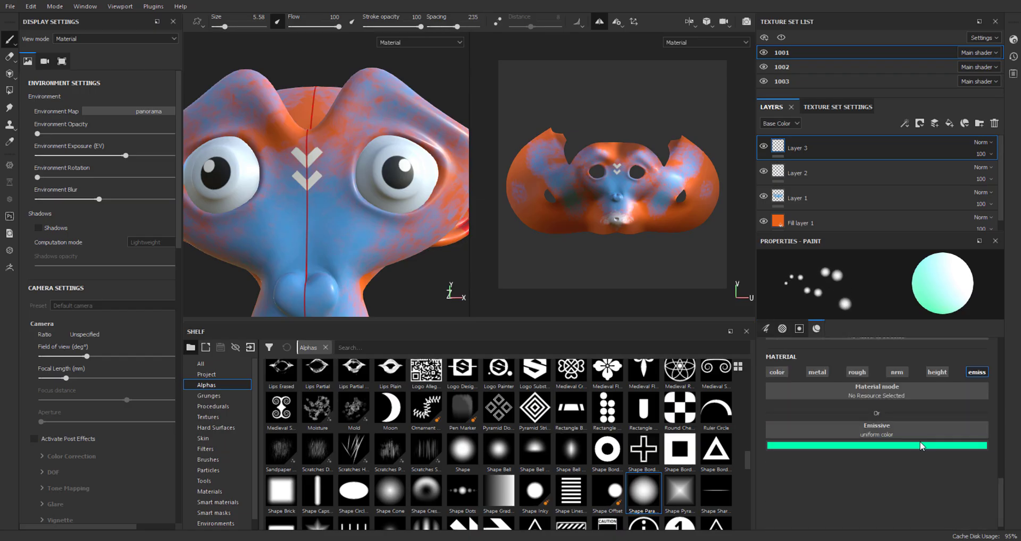
pyautogui.click(878, 446)
pyautogui.click(967, 348)
pyautogui.moveTo(962, 348); pyautogui.dragTo(966, 366)
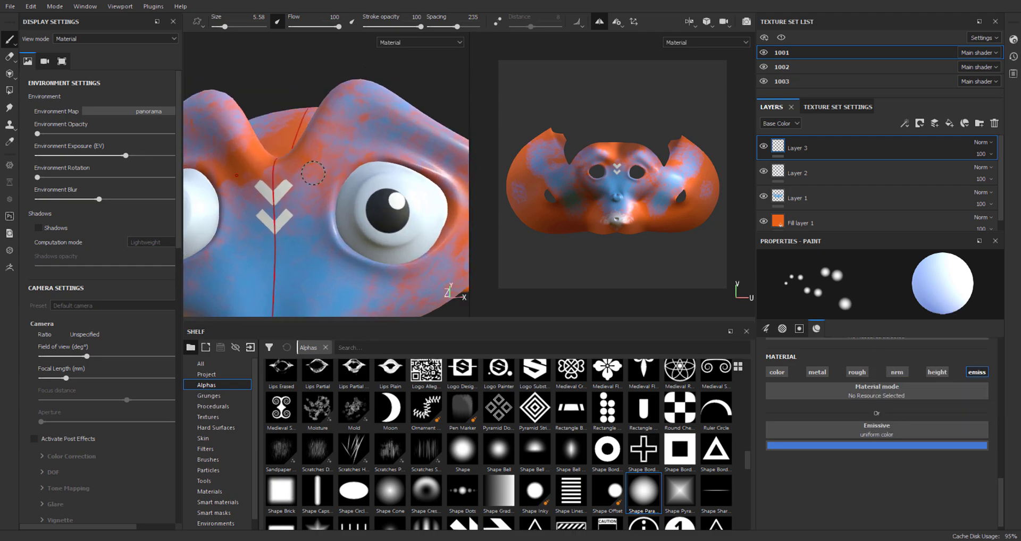
pyautogui.click(877, 445)
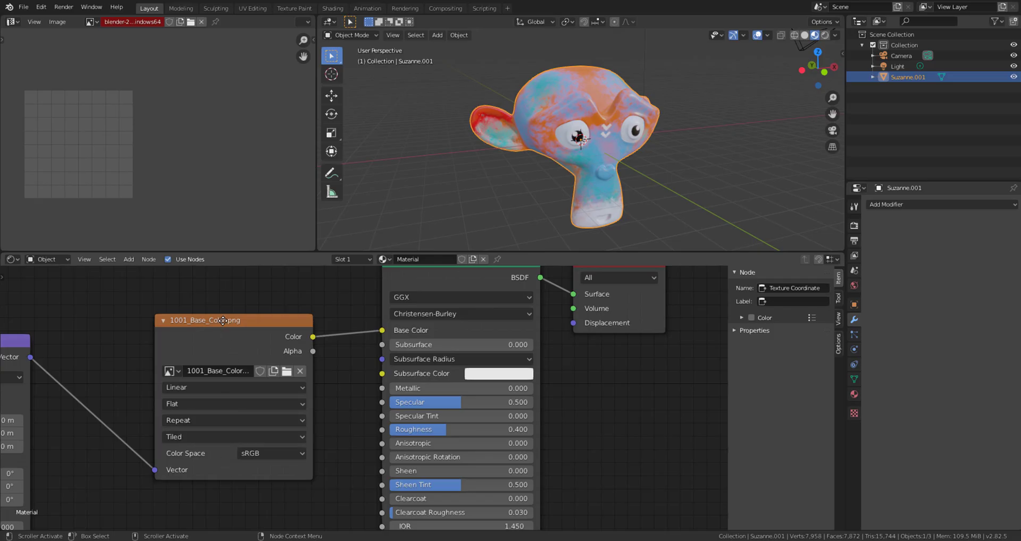
# In Blender, pick among the loaded images for the Image Texture node that feeds the Base Color
pyautogui.click(172, 349)
pyautogui.click(179, 380)
pyautogui.click(172, 349)
pyautogui.click(175, 366)
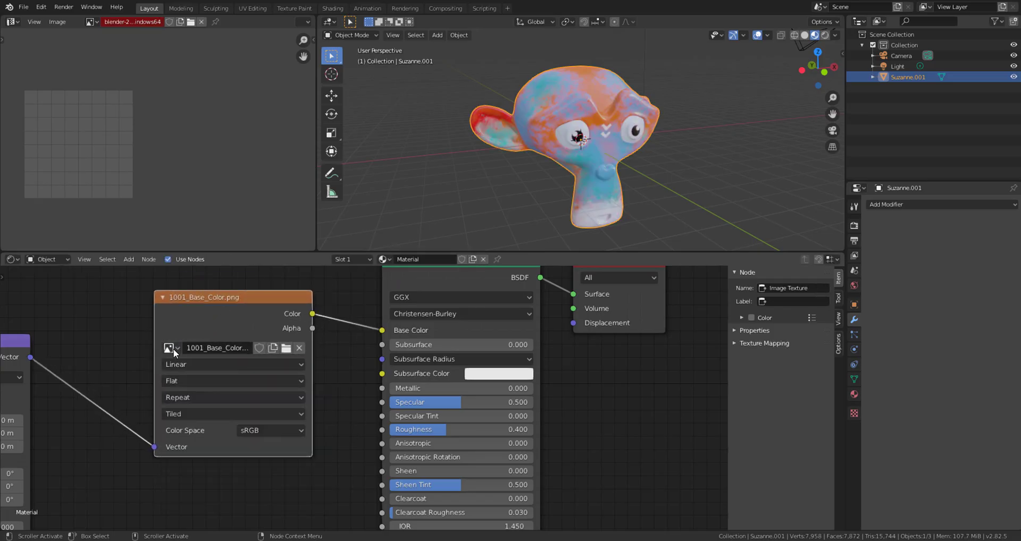
pyautogui.click(182, 414)
pyautogui.click(196, 429)
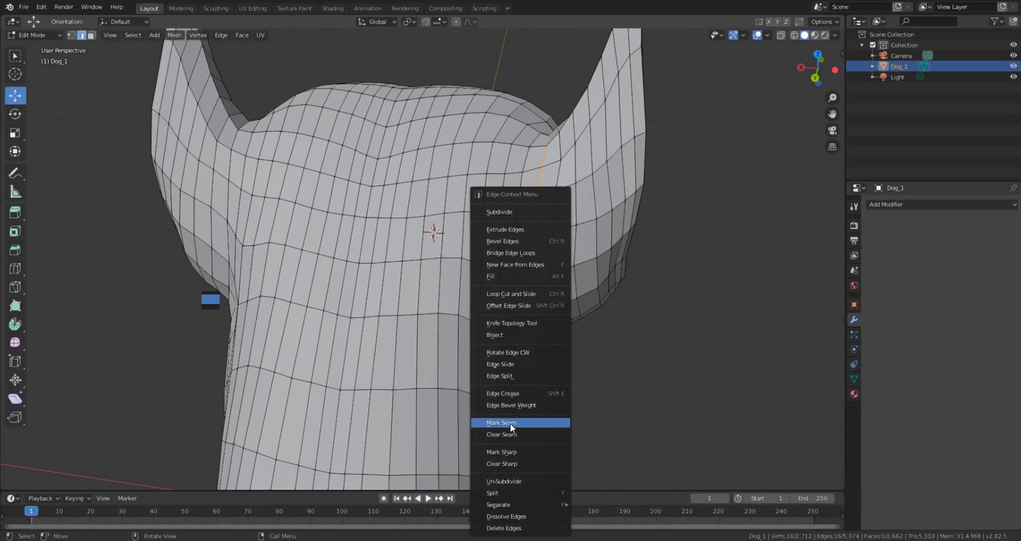
# Mark the selected edges at the base of the dog's ear as a seam and unwrap the mesh
pyautogui.click(510, 422)
pyautogui.rightClick(228, 200)
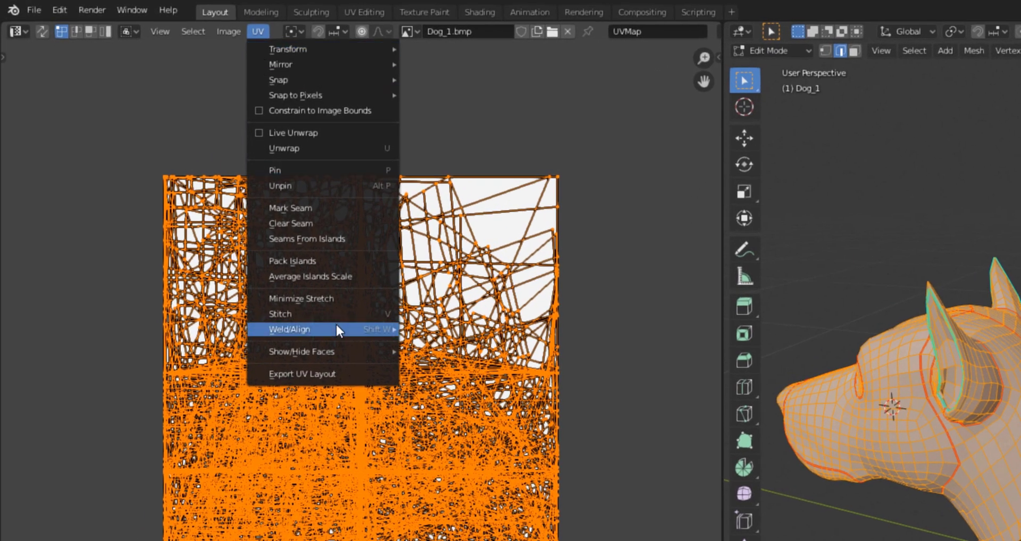
pyautogui.click(355, 148)
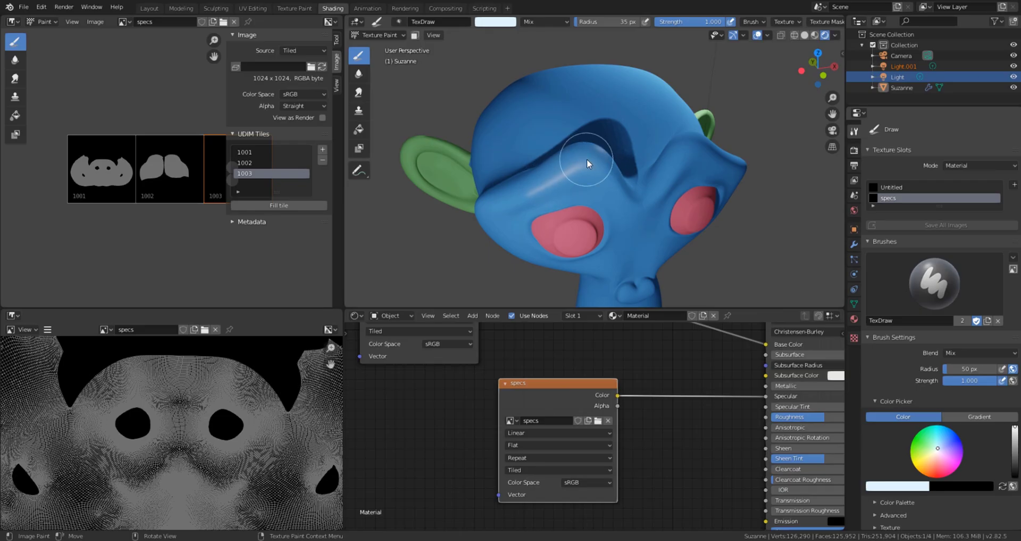
# Fill tile 1001 of the specs image with blue and add UDIM tiles 1002 and 1003
pyautogui.moveTo(692, 179); pyautogui.dragTo(624, 142, button='middle')
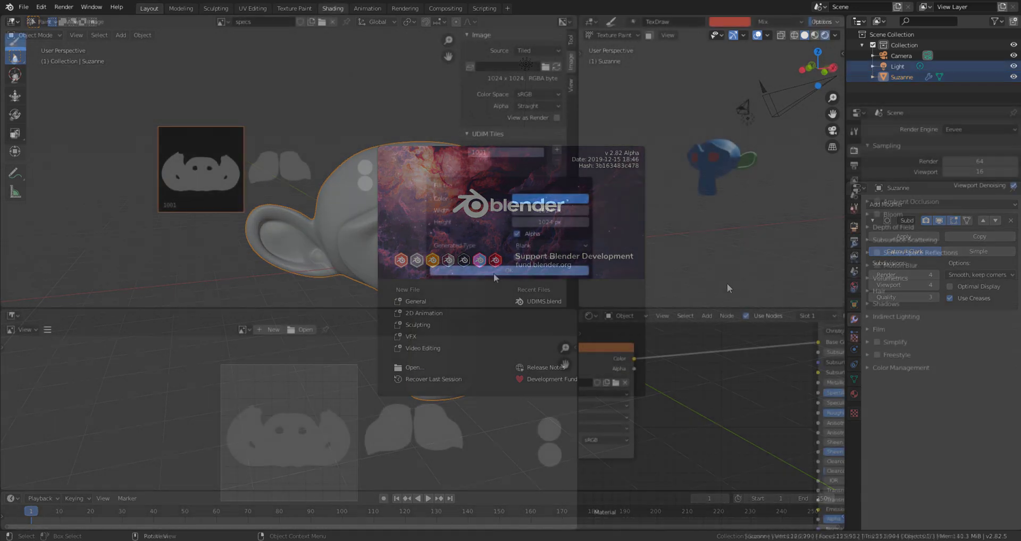
pyautogui.click(512, 266)
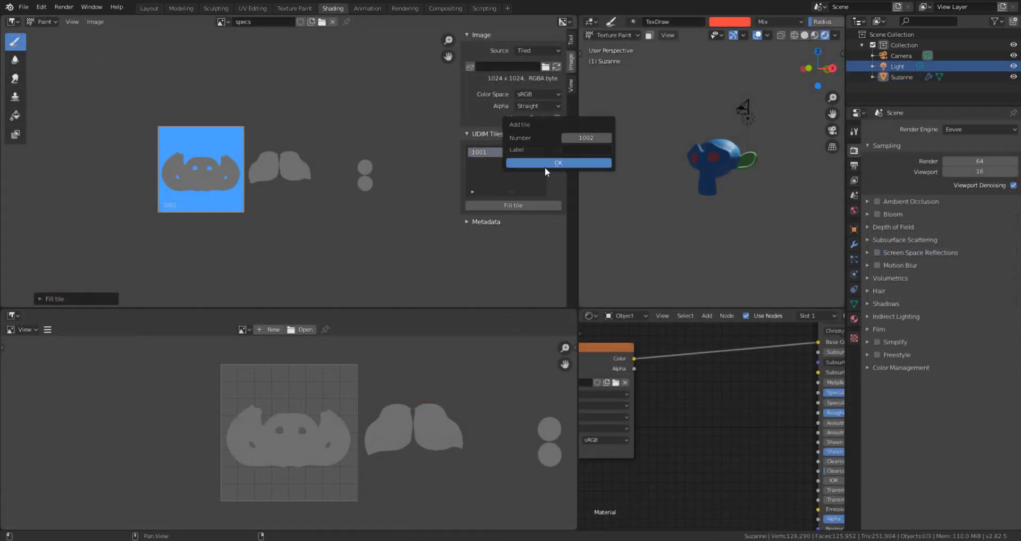
pyautogui.click(545, 166)
pyautogui.click(555, 154)
pyautogui.click(547, 168)
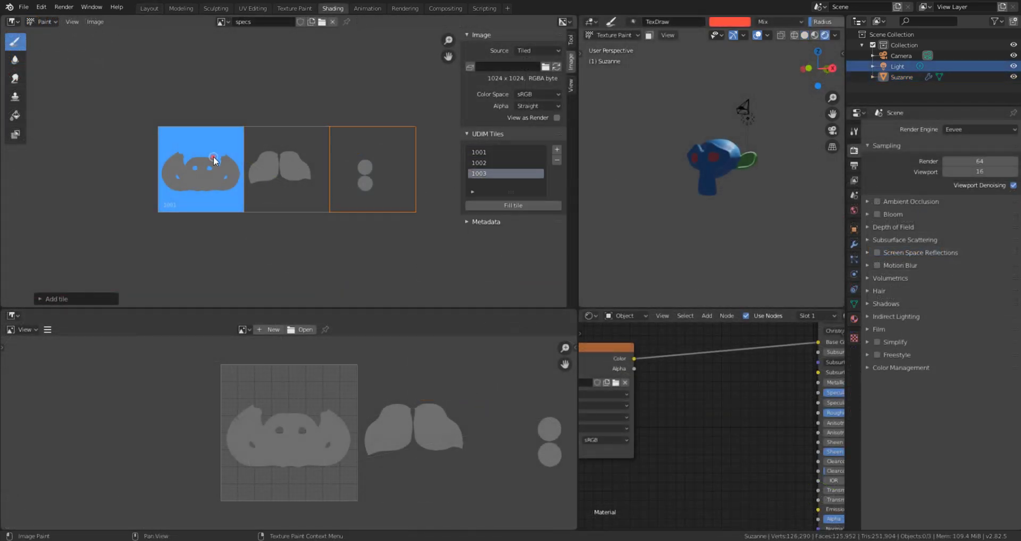
# Refill tile 1001 of the specs image with black
pyautogui.click(212, 156)
pyautogui.click(500, 172)
pyautogui.click(503, 224)
pyautogui.click(513, 220)
pyautogui.moveTo(596, 111); pyautogui.dragTo(596, 145)
pyautogui.click(489, 293)
# Fill tiles 1002 and 1003 of the specs image with black
pyautogui.click(499, 164)
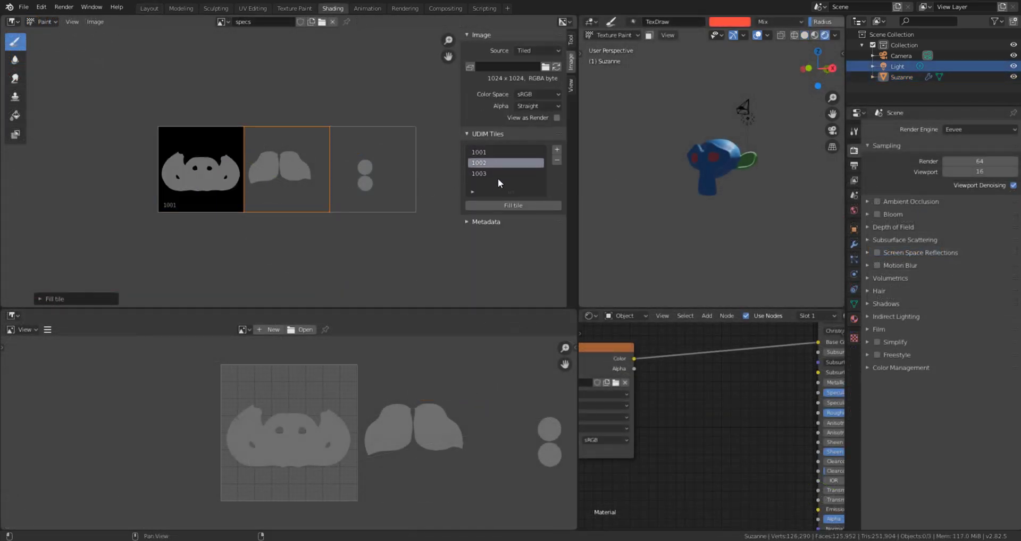
pyautogui.click(506, 205)
pyautogui.click(512, 268)
pyautogui.click(516, 174)
pyautogui.click(514, 205)
pyautogui.click(527, 272)
# Duplicate the Untitled Image Texture node and place the copy in the material's node tree
pyautogui.scroll(7, 298, 181)
pyautogui.scroll(7, 728, 159)
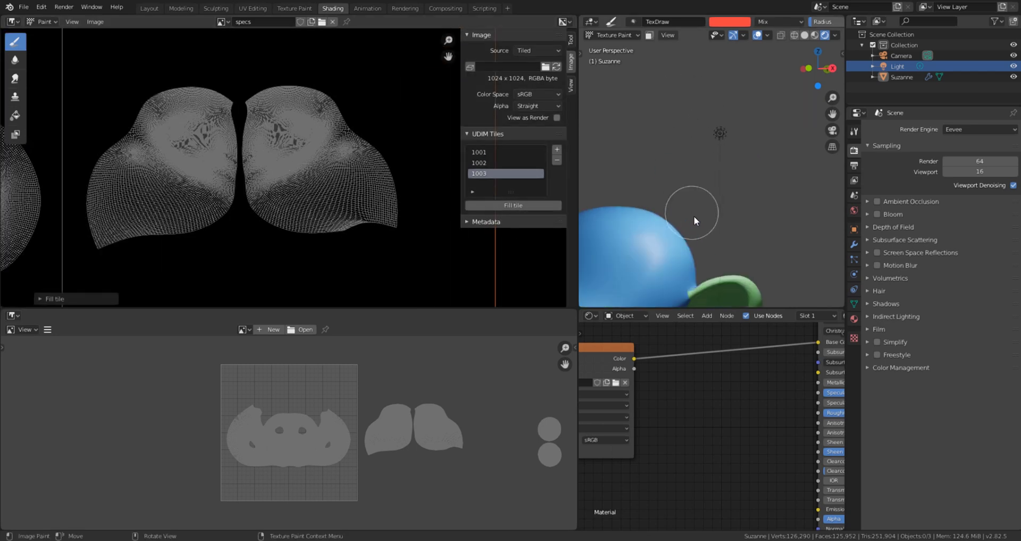
pyautogui.keyDown('shift'); pyautogui.moveTo(693, 218); pyautogui.dragTo(759, 90, button='middle'); pyautogui.keyUp('shift')
pyautogui.scroll(-3, 691, 425)
pyautogui.moveTo(612, 511); pyautogui.dragTo(635, 521, button='middle')
pyautogui.click(674, 340)
pyautogui.click(723, 317)
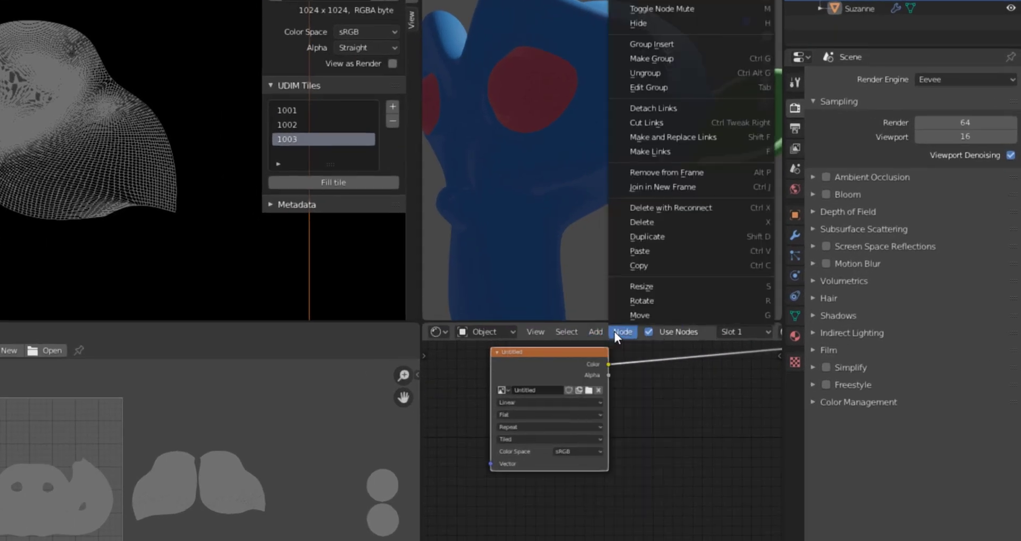
pyautogui.hotkey('shift', 'd')
pyautogui.click(770, 477)
pyautogui.scroll(-4, 787, 463)
pyautogui.moveTo(797, 452); pyautogui.dragTo(674, 387, button='middle')
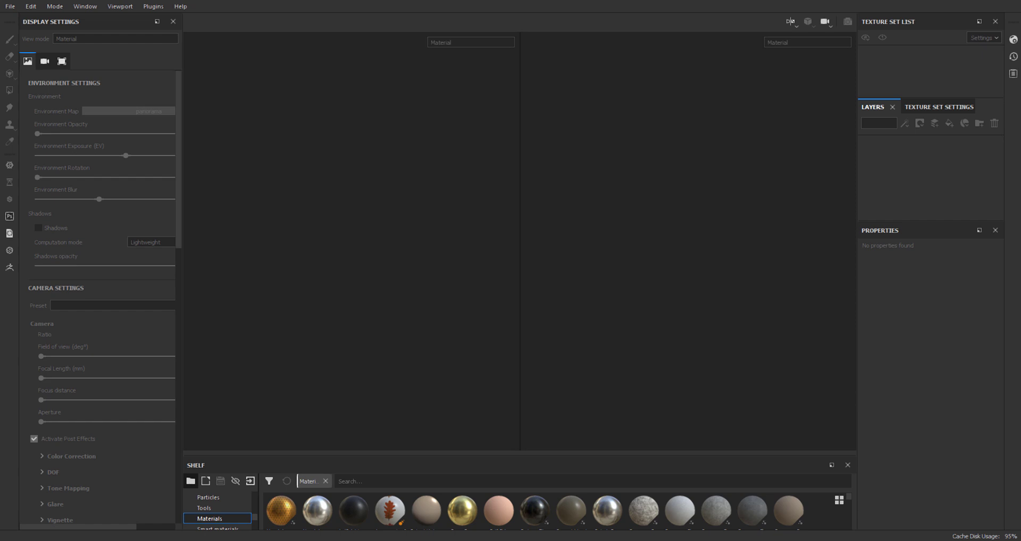
# In Substance Painter, create a new project from the mesh susan.obj with a texture set per UDIM tile
pyautogui.click(14, 6)
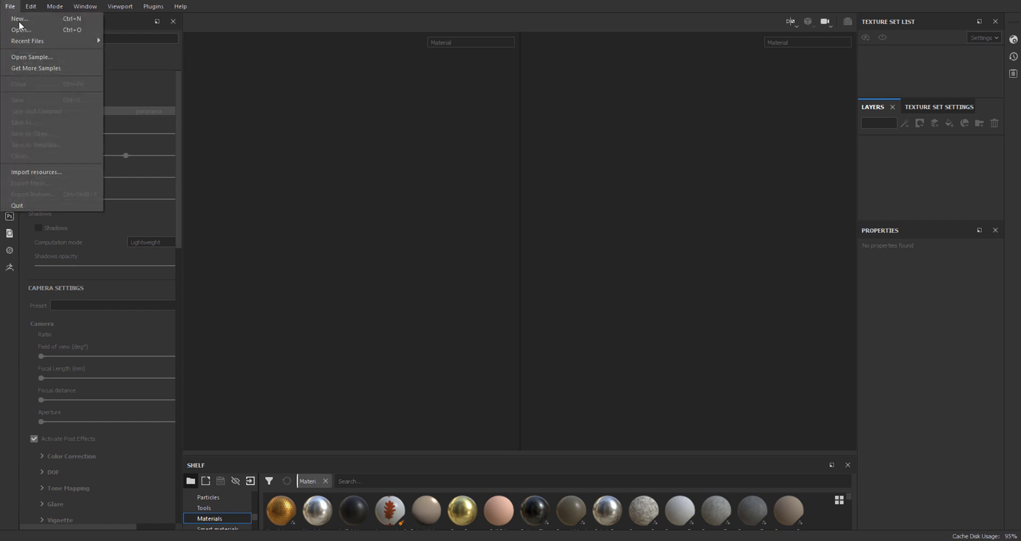
pyautogui.click(31, 21)
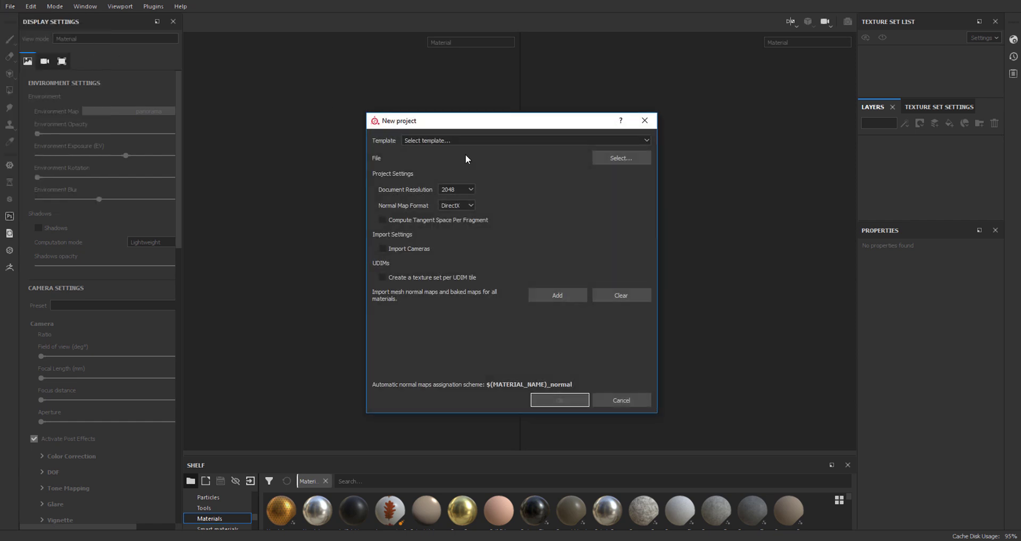
pyautogui.click(618, 160)
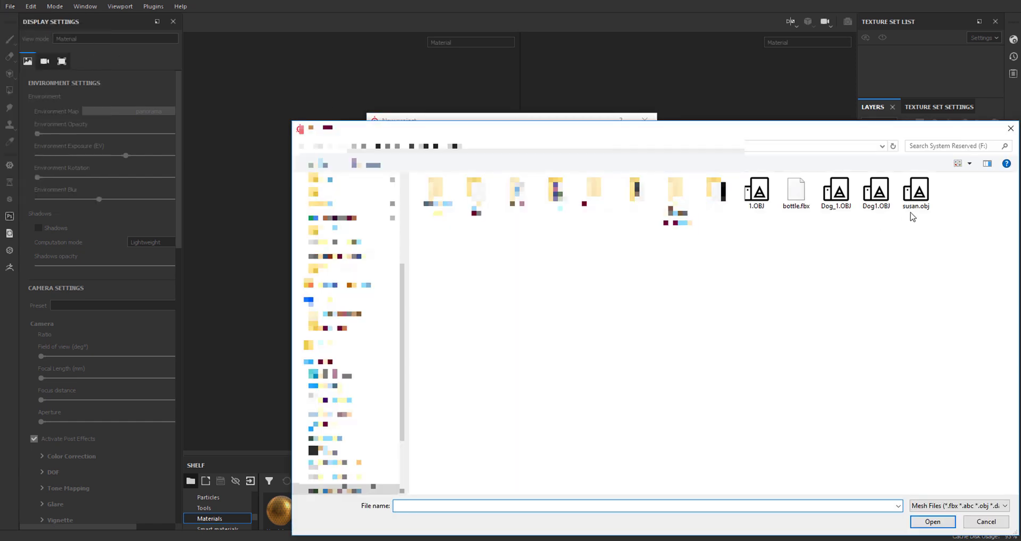
pyautogui.click(916, 202)
pyautogui.press('Return')
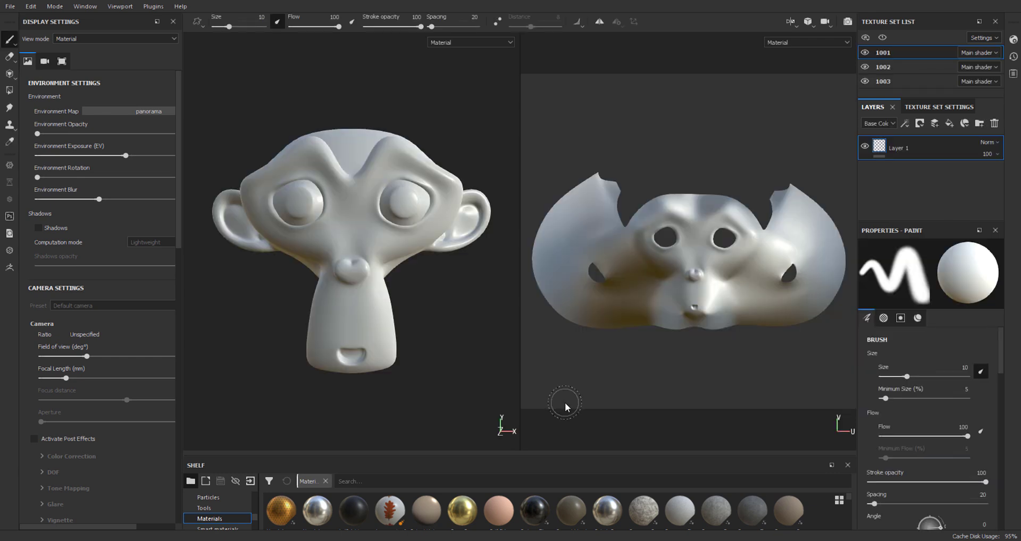
# Open the mesh map baking settings for texture set 1001 and exclude the Thickness and ID maps
pyautogui.click(938, 106)
pyautogui.scroll(-5, 952, 141)
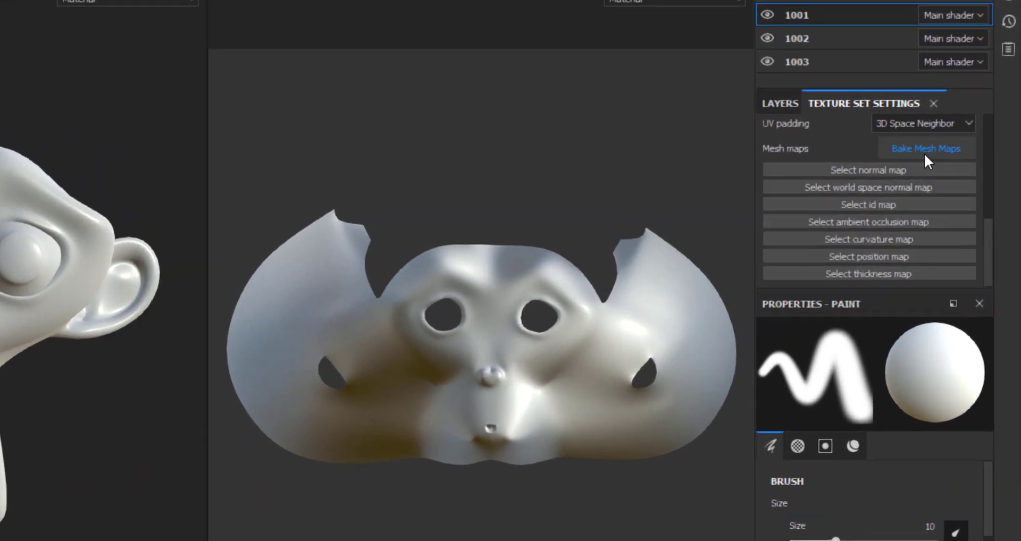
pyautogui.click(924, 153)
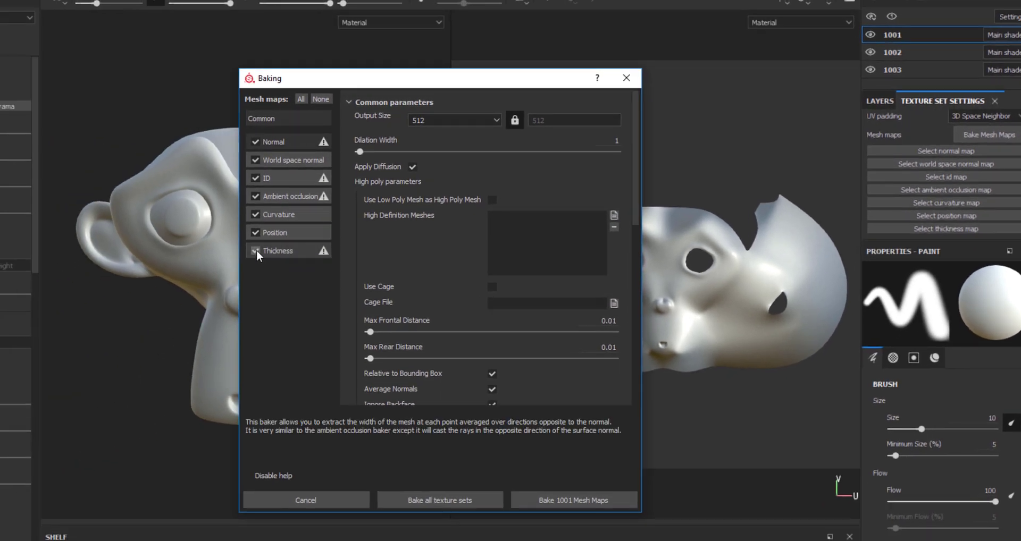
pyautogui.click(256, 250)
pyautogui.click(256, 178)
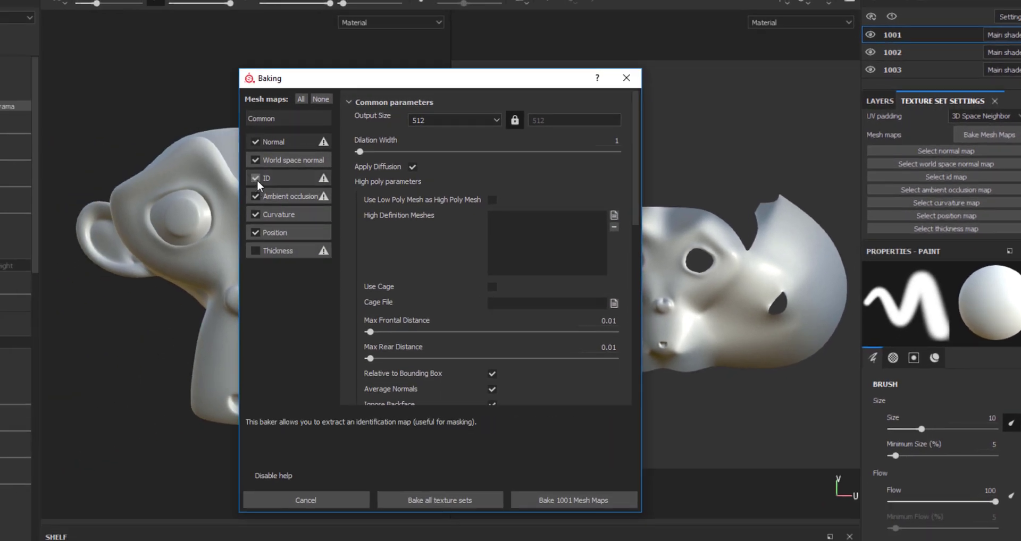
# Set the baking output size to 2048 and bake the mesh maps for all texture sets
pyautogui.click(479, 120)
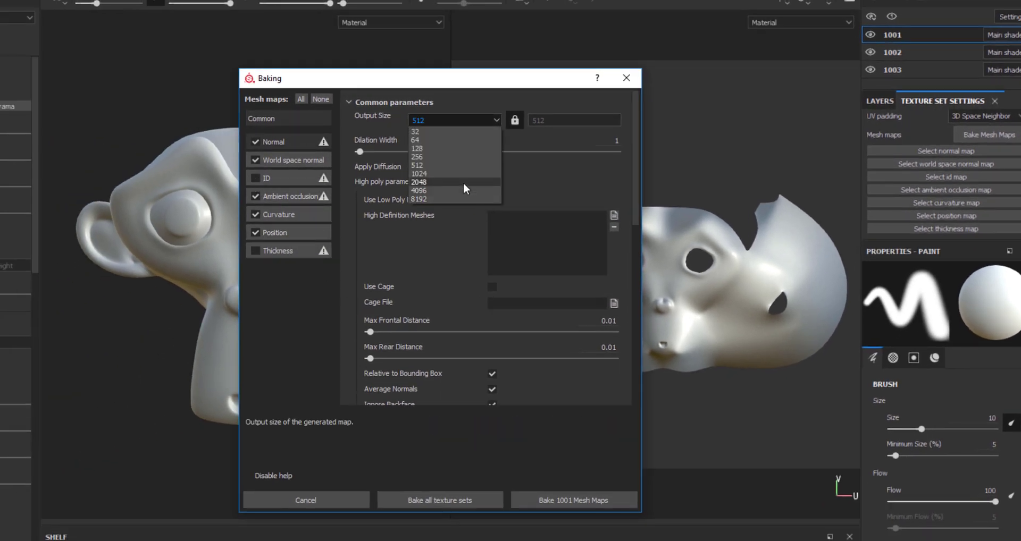
pyautogui.click(463, 182)
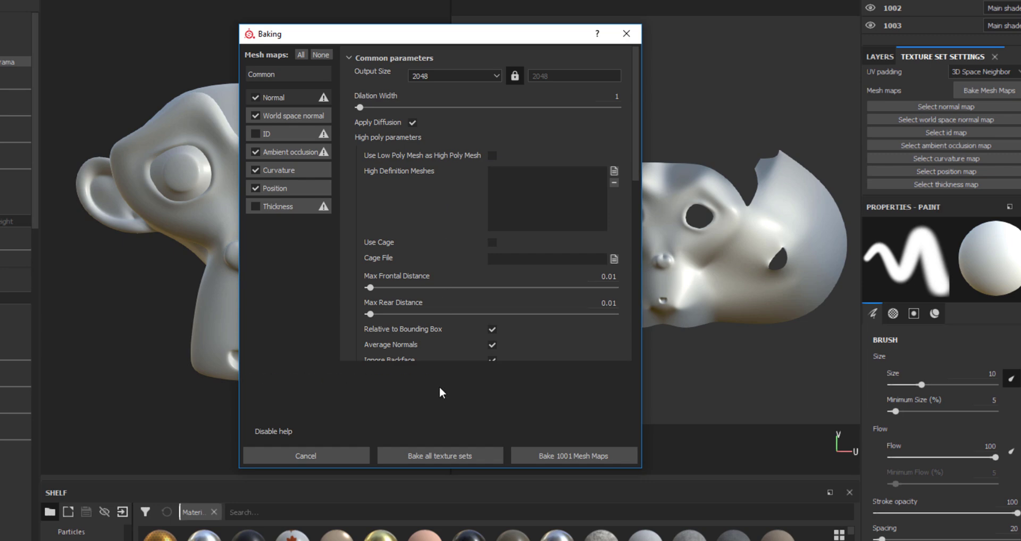
pyautogui.click(450, 455)
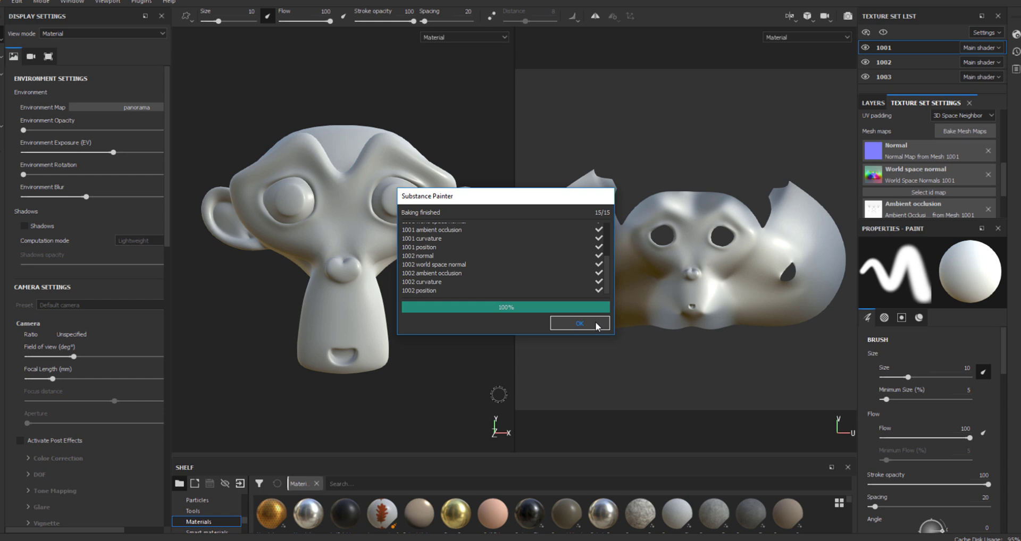
pyautogui.click(528, 321)
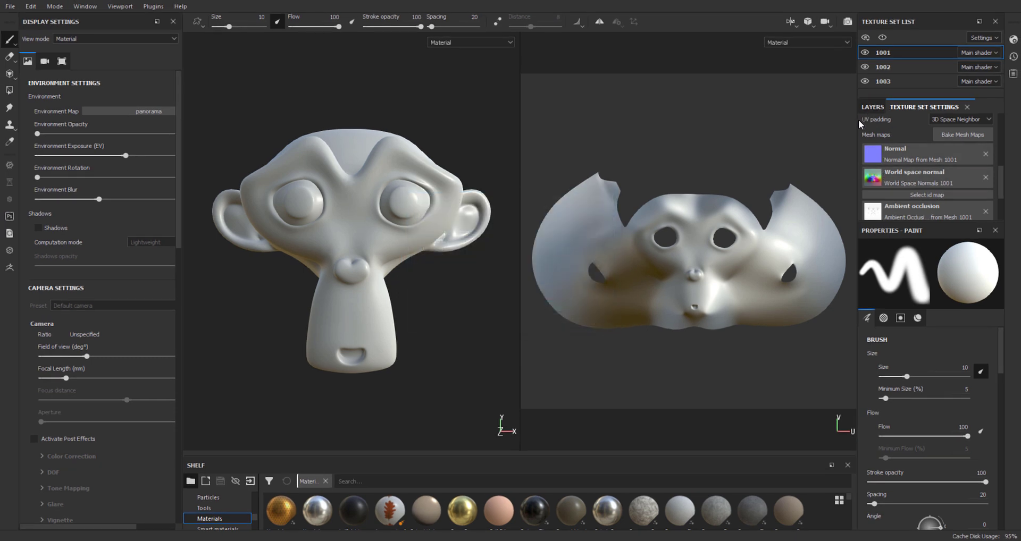
# Widen the area holding the texture set settings and display the layer stack
pyautogui.moveTo(838, 119); pyautogui.dragTo(756, 116)
pyautogui.click(774, 107)
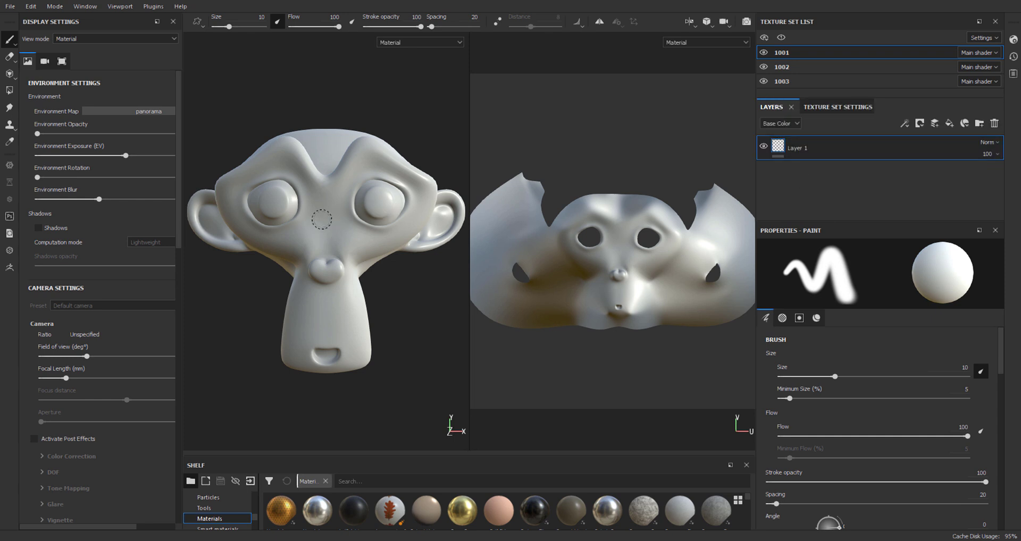
# Examine the monkey head in the 3D view from several angles and distances
pyautogui.scroll(5, 322, 219)
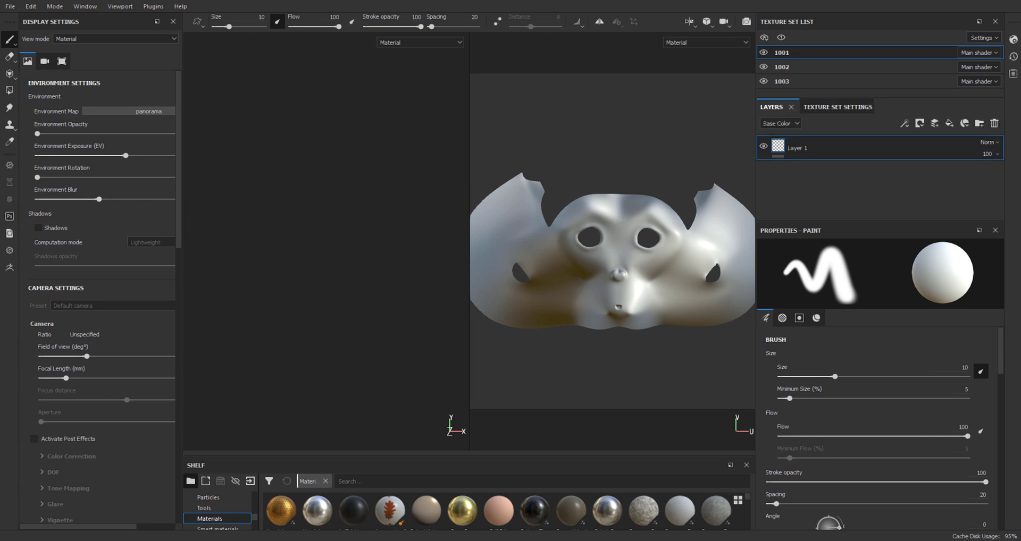
pyautogui.keyDown('alt'); pyautogui.moveTo(355, 292); pyautogui.dragTo(401, 281); pyautogui.keyUp('alt')
pyautogui.scroll(5, 395, 258)
pyautogui.keyDown('alt'); pyautogui.moveTo(377, 202); pyautogui.dragTo(321, 212, button='middle'); pyautogui.keyUp('alt')
pyautogui.keyDown('alt'); pyautogui.moveTo(321, 212); pyautogui.dragTo(595, 442, button='right'); pyautogui.keyUp('alt')
pyautogui.keyDown('alt'); pyautogui.moveTo(444, 288); pyautogui.dragTo(293, 290); pyautogui.keyUp('alt')
pyautogui.keyDown('alt'); pyautogui.moveTo(292, 290); pyautogui.dragTo(328, 182, button='right'); pyautogui.keyUp('alt')
pyautogui.keyDown('alt'); pyautogui.moveTo(328, 182); pyautogui.dragTo(358, 98, button='middle'); pyautogui.keyUp('alt')
pyautogui.keyDown('alt'); pyautogui.moveTo(272, 184); pyautogui.dragTo(291, 200); pyautogui.keyUp('alt')
pyautogui.keyDown('alt'); pyautogui.moveTo(290, 200); pyautogui.dragTo(362, 245, button='right'); pyautogui.keyUp('alt')
pyautogui.keyDown('alt'); pyautogui.moveTo(394, 268); pyautogui.dragTo(363, 223, button='middle'); pyautogui.keyUp('alt')
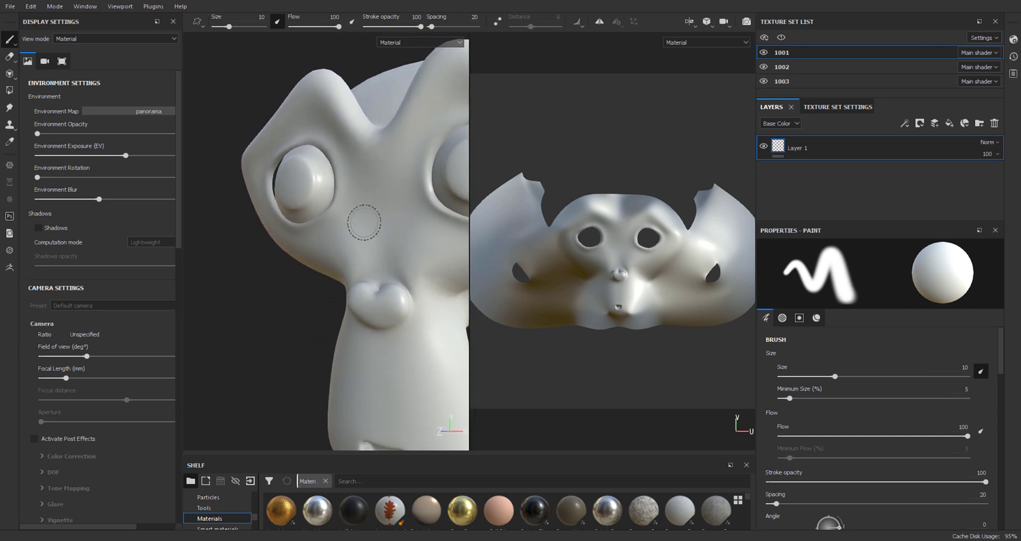
pyautogui.keyDown('alt'); pyautogui.moveTo(364, 223); pyautogui.dragTo(404, 213, button='right'); pyautogui.keyUp('alt')
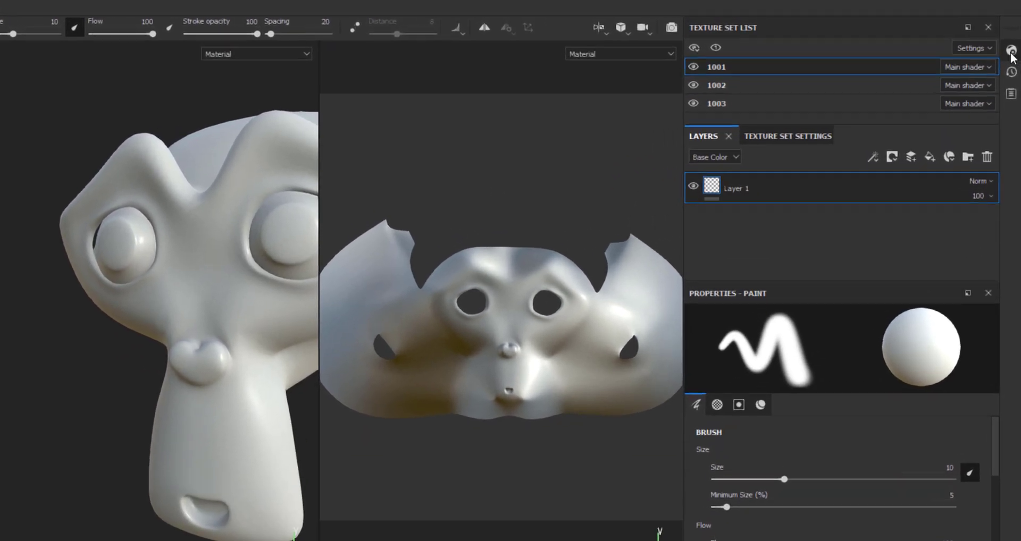
# Change the main shader from pbr-metal-rough to pbr-metal-rough-with-alpha-test
pyautogui.click(1013, 40)
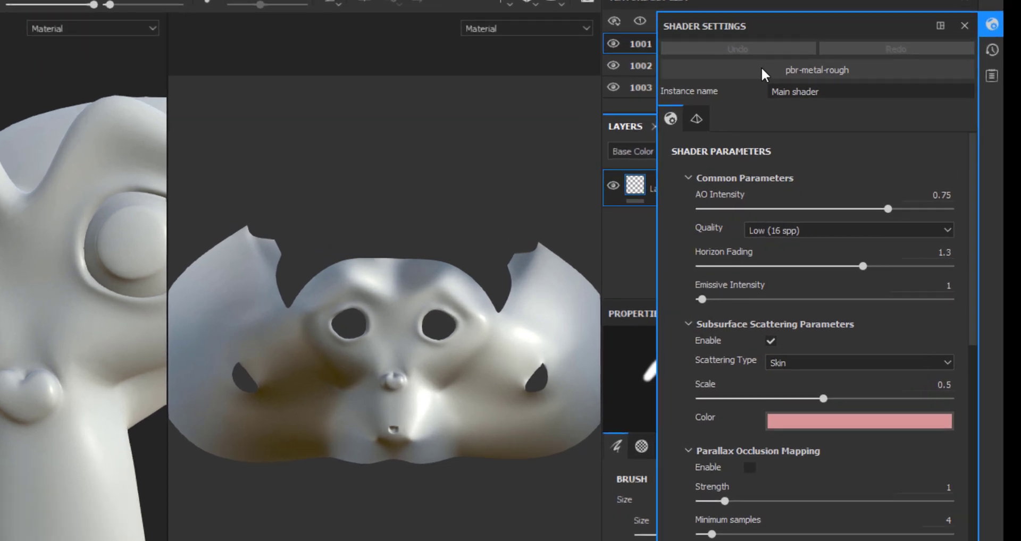
pyautogui.click(837, 93)
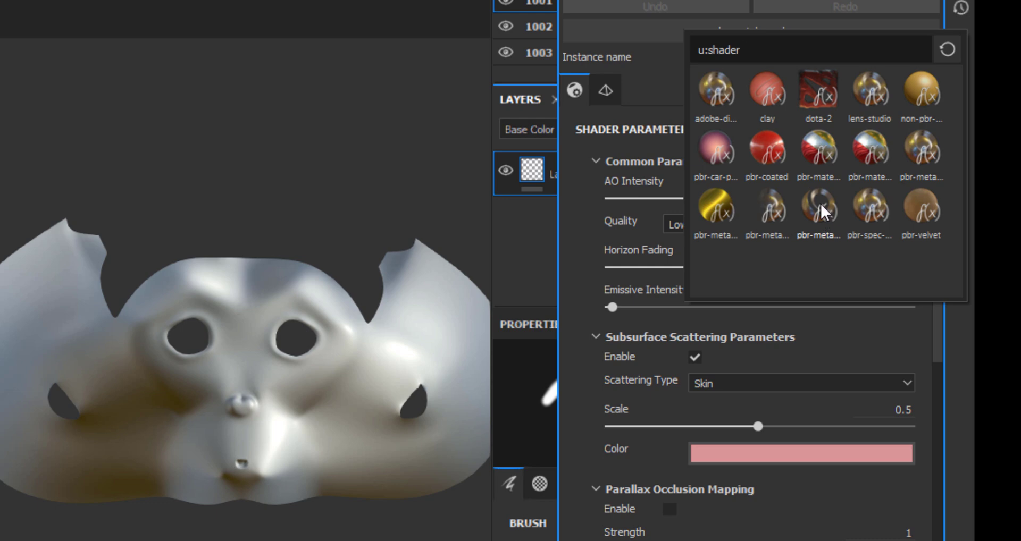
pyautogui.moveTo(822, 207)
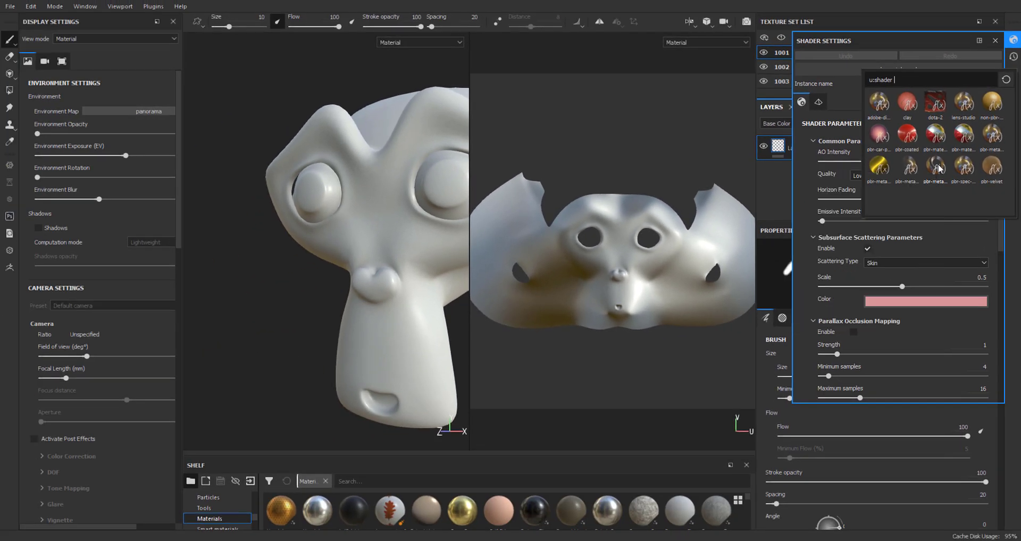
pyautogui.click(937, 166)
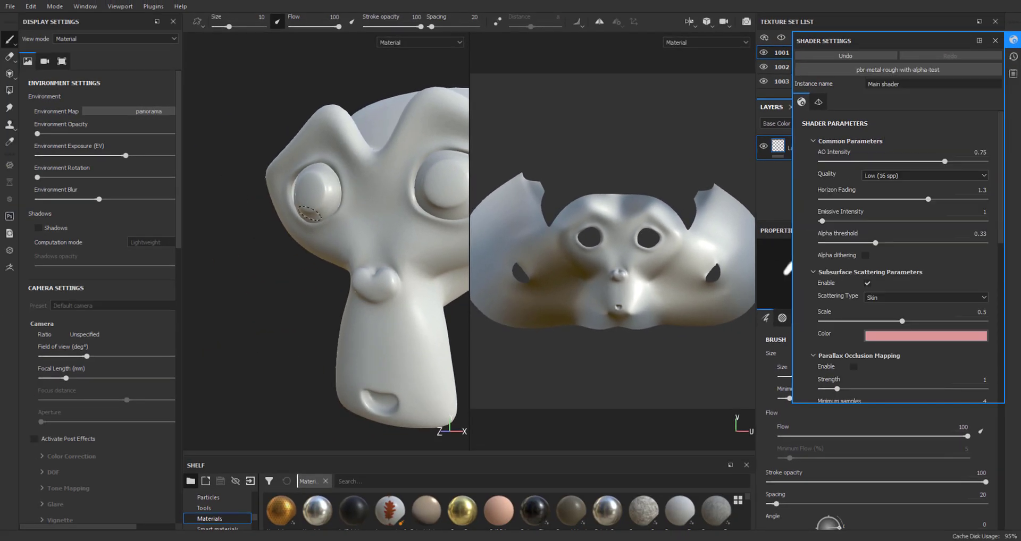
pyautogui.keyDown('alt'); pyautogui.moveTo(354, 247); pyautogui.dragTo(399, 244); pyautogui.keyUp('alt')
pyautogui.keyDown('alt'); pyautogui.moveTo(330, 244); pyautogui.dragTo(283, 240, button='right'); pyautogui.keyUp('alt')
pyautogui.keyDown('alt'); pyautogui.moveTo(283, 240); pyautogui.dragTo(310, 211, button='middle'); pyautogui.keyUp('alt')
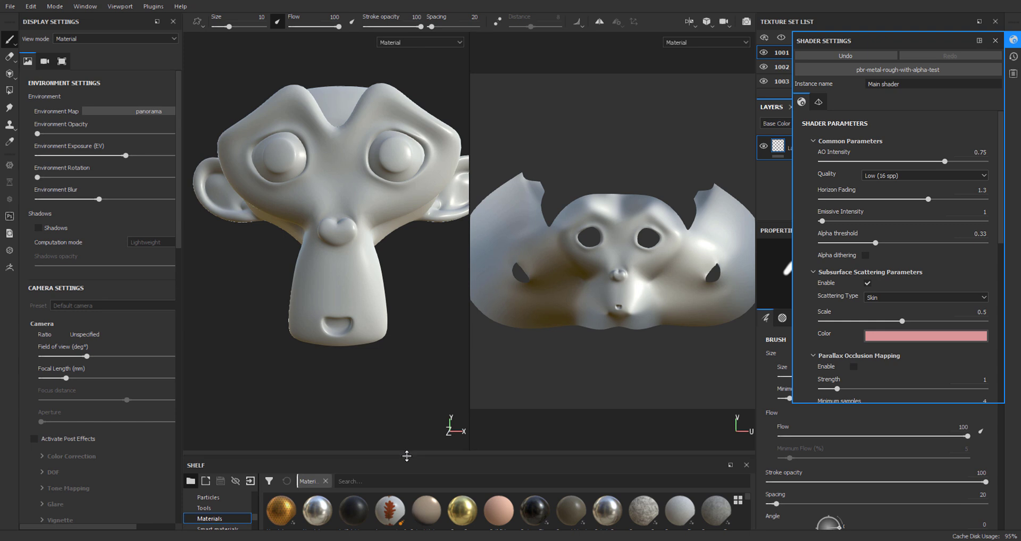
# Enlarge the shelf, choose a mottled Kyle's Paint brush, and turn on mirrored symmetry
pyautogui.moveTo(407, 456); pyautogui.dragTo(407, 325)
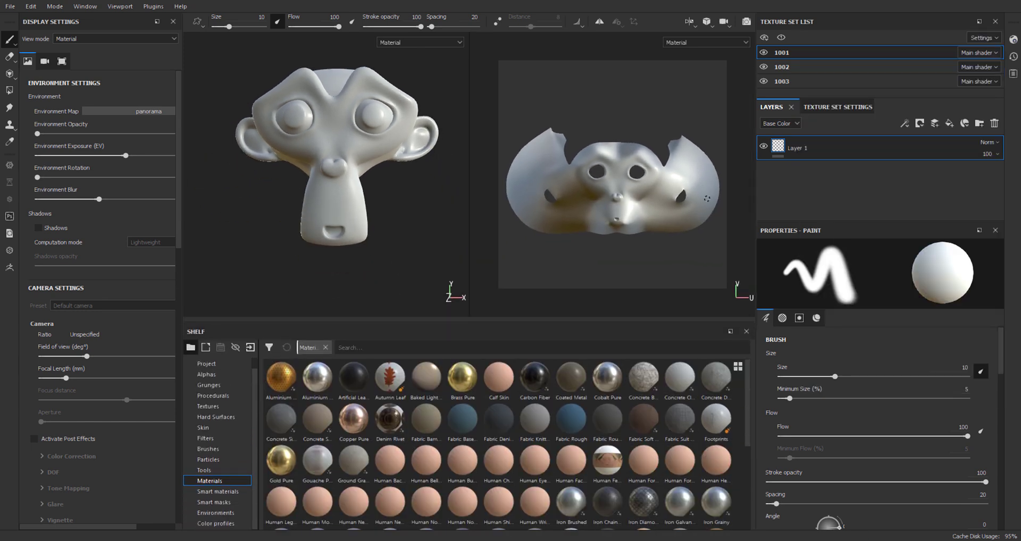
pyautogui.click(212, 439)
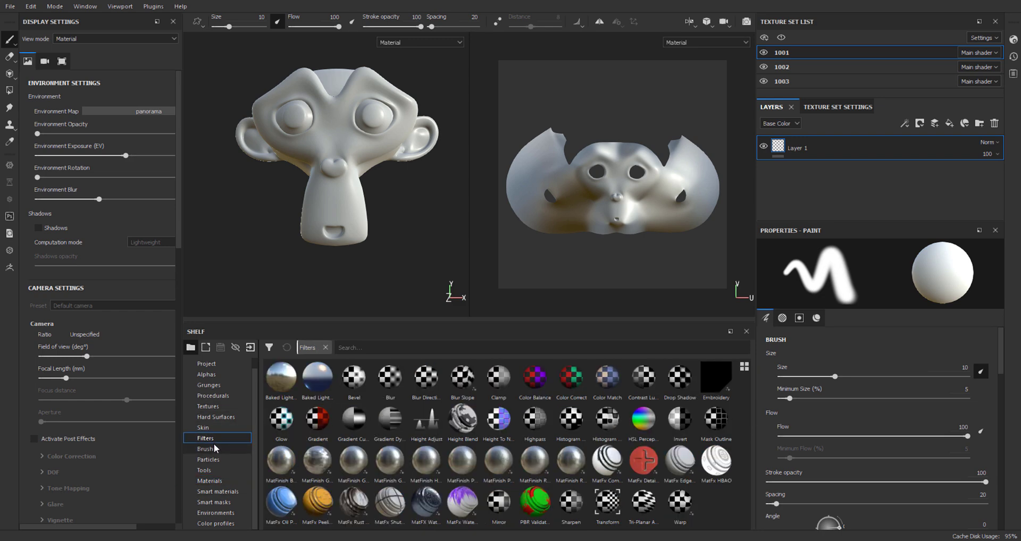
pyautogui.click(215, 449)
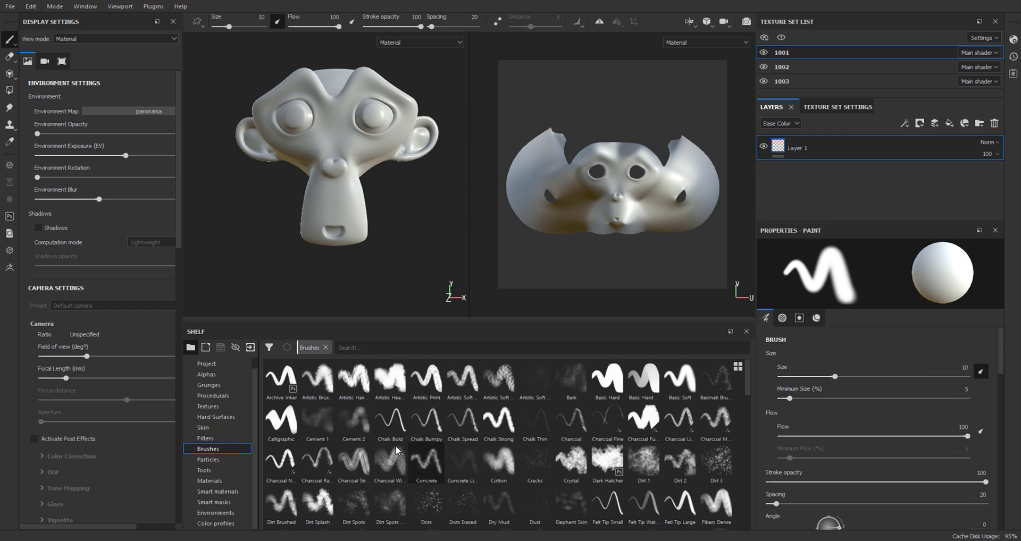
pyautogui.scroll(-15, 467, 443)
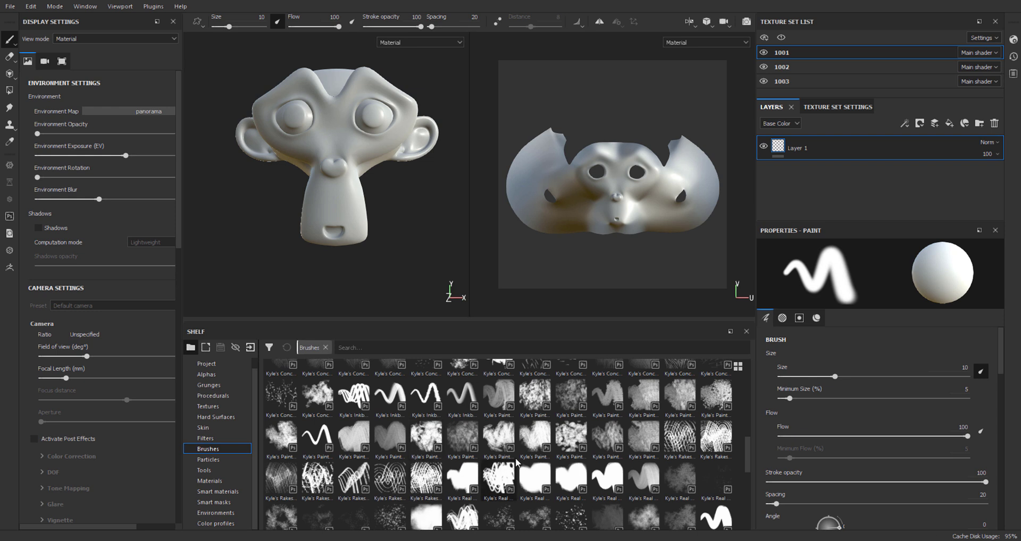
pyautogui.click(470, 436)
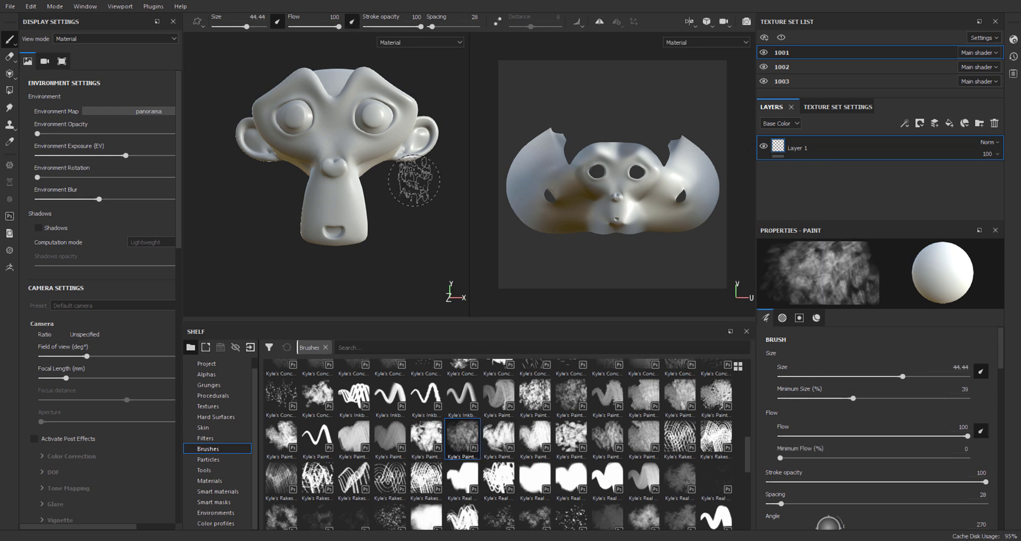
pyautogui.scroll(2, 329, 176)
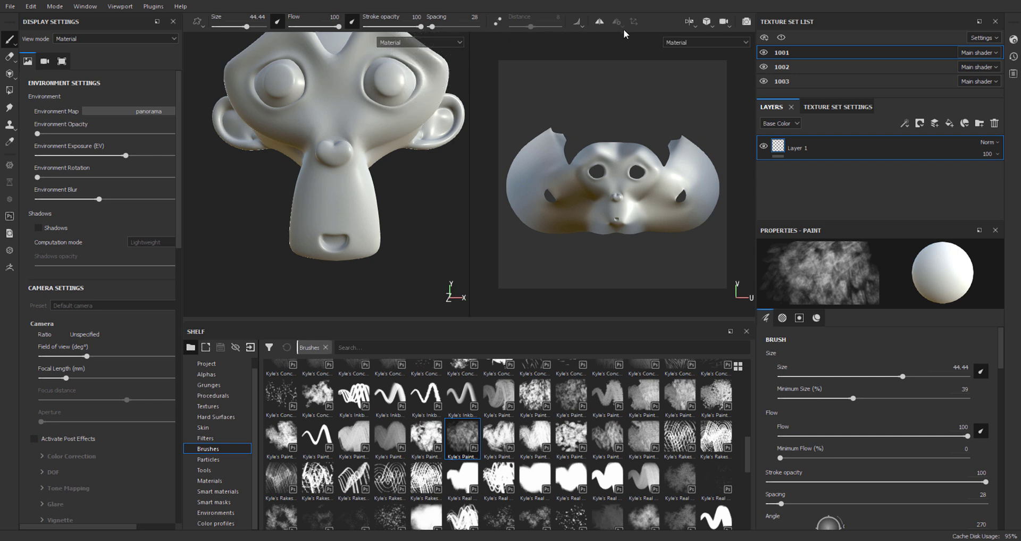
pyautogui.click(600, 21)
# Set the brush's base color to blue and paint mottled strokes over the middle of the monkey's face
pyautogui.scroll(-10, 828, 369)
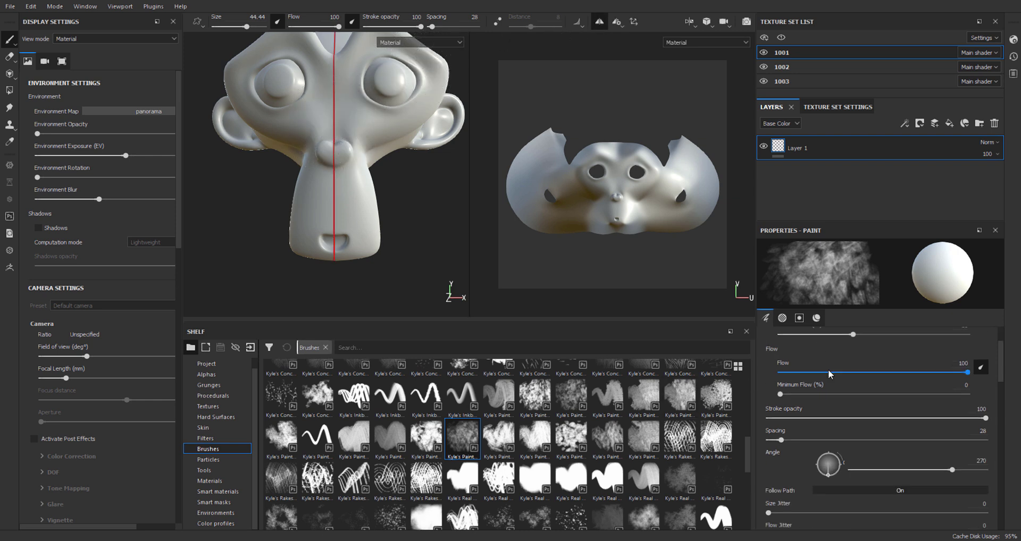
pyautogui.scroll(-5, 860, 439)
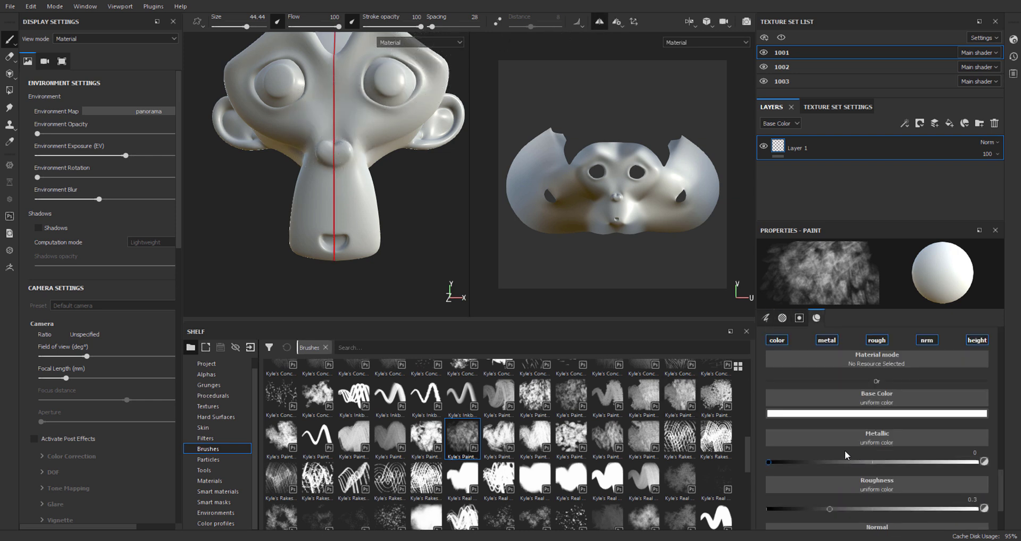
pyautogui.click(828, 413)
pyautogui.click(894, 454)
pyautogui.moveTo(892, 463); pyautogui.dragTo(885, 473)
pyautogui.moveTo(920, 503); pyautogui.dragTo(921, 467)
pyautogui.click(883, 440)
pyautogui.moveTo(364, 133); pyautogui.dragTo(346, 205)
# Add a fill layer beneath Layer 1 and set its base color to orange (R 0.820, G 0.125, B 0.008)
pyautogui.click(949, 123)
pyautogui.moveTo(853, 148); pyautogui.dragTo(852, 182)
pyautogui.click(875, 494)
pyautogui.click(941, 396)
pyautogui.moveTo(968, 471); pyautogui.dragTo(965, 387)
pyautogui.click(922, 395)
pyautogui.click(967, 469)
pyautogui.click(948, 392)
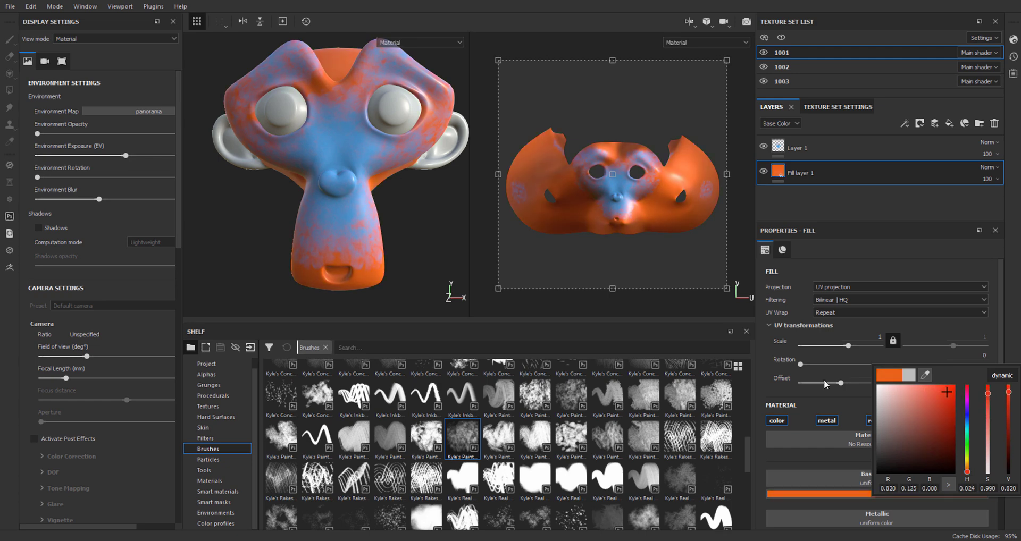
# Turn off the brush's normal and height channels and paint blue patches on Layer 1 around the sides of the head
pyautogui.keyDown('alt'); pyautogui.moveTo(404, 213); pyautogui.dragTo(308, 176); pyautogui.keyUp('alt')
pyautogui.click(797, 148)
pyautogui.moveTo(319, 106); pyautogui.dragTo(340, 176)
pyautogui.keyDown('alt'); pyautogui.moveTo(372, 186); pyautogui.dragTo(544, 288, button='right'); pyautogui.keyUp('alt')
pyautogui.click(977, 341)
pyautogui.click(927, 340)
pyautogui.keyDown('alt'); pyautogui.moveTo(404, 213); pyautogui.dragTo(319, 176, button='right'); pyautogui.keyUp('alt')
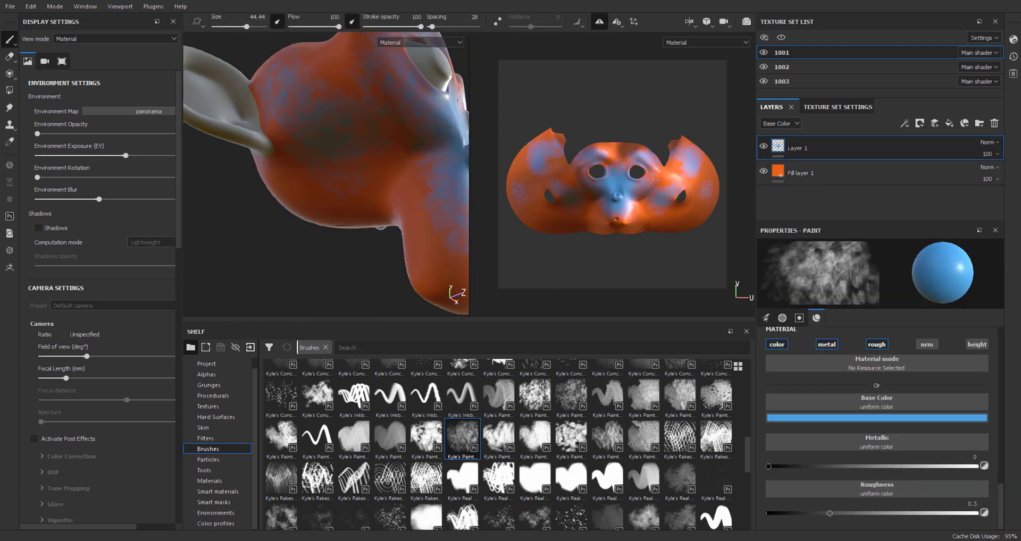
pyautogui.moveTo(414, 107); pyautogui.dragTo(425, 154)
pyautogui.keyDown('alt'); pyautogui.moveTo(415, 175); pyautogui.dragTo(298, 175); pyautogui.keyUp('alt')
# Add a new paint layer and brush a near-white base color onto the muzzle around the mouth
pyautogui.click(934, 123)
pyautogui.click(876, 418)
pyautogui.click(887, 392)
pyautogui.moveTo(340, 250); pyautogui.dragTo(394, 260)
pyautogui.moveTo(372, 202)
pyautogui.keyDown('alt'); pyautogui.mouseDown()
pyautogui.moveTo(298, 175)
pyautogui.moveTo(366, 138)
pyautogui.moveTo(381, 146)
pyautogui.mouseUp(); pyautogui.keyUp('alt')
pyautogui.keyDown('alt'); pyautogui.moveTo(381, 146); pyautogui.dragTo(378, 144, button='right'); pyautogui.keyUp('alt')
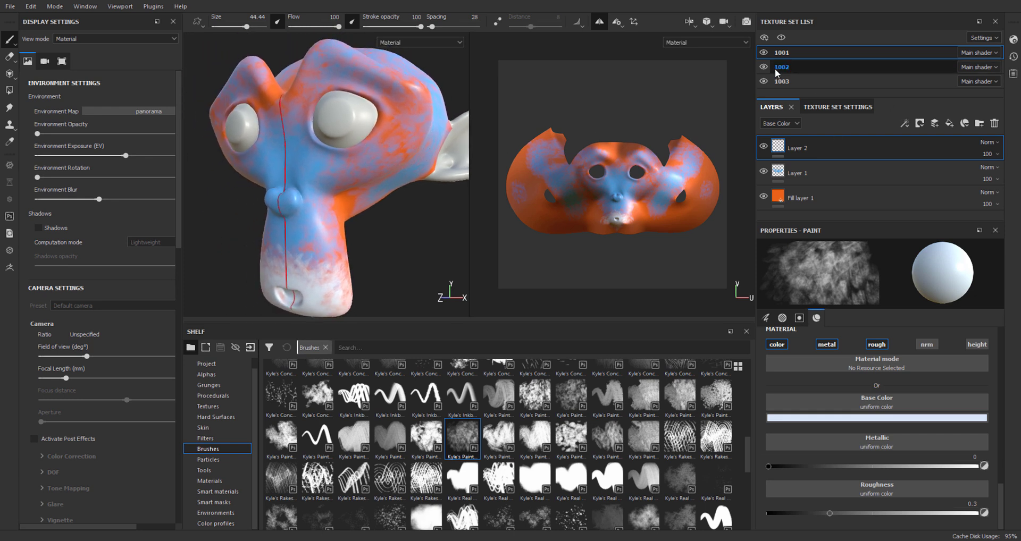
# In texture set 1002, add a second paint layer and stamp a black pupil on the eyeball with the Basic Hard brush
pyautogui.click(833, 69)
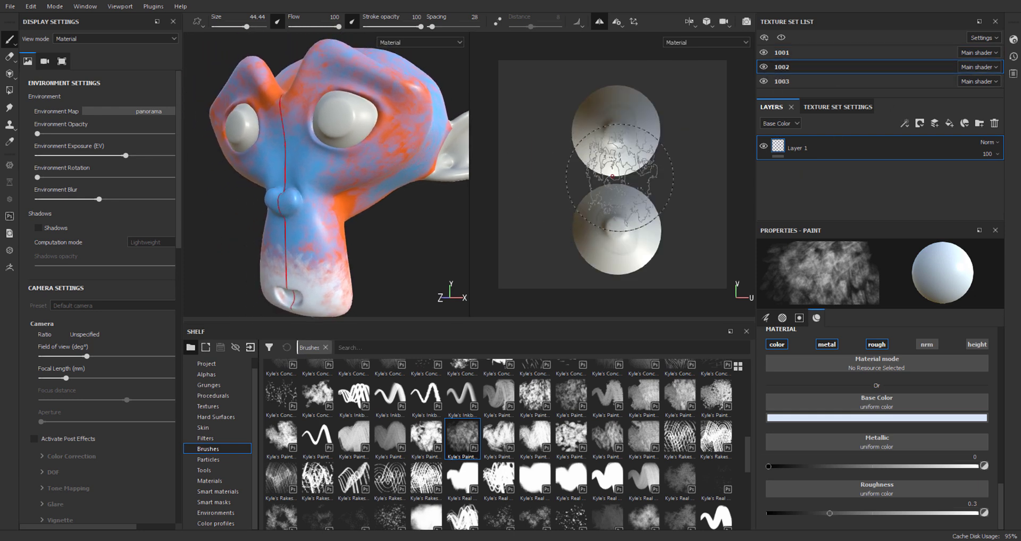
pyautogui.keyDown('alt'); pyautogui.moveTo(299, 199); pyautogui.dragTo(393, 223); pyautogui.keyUp('alt')
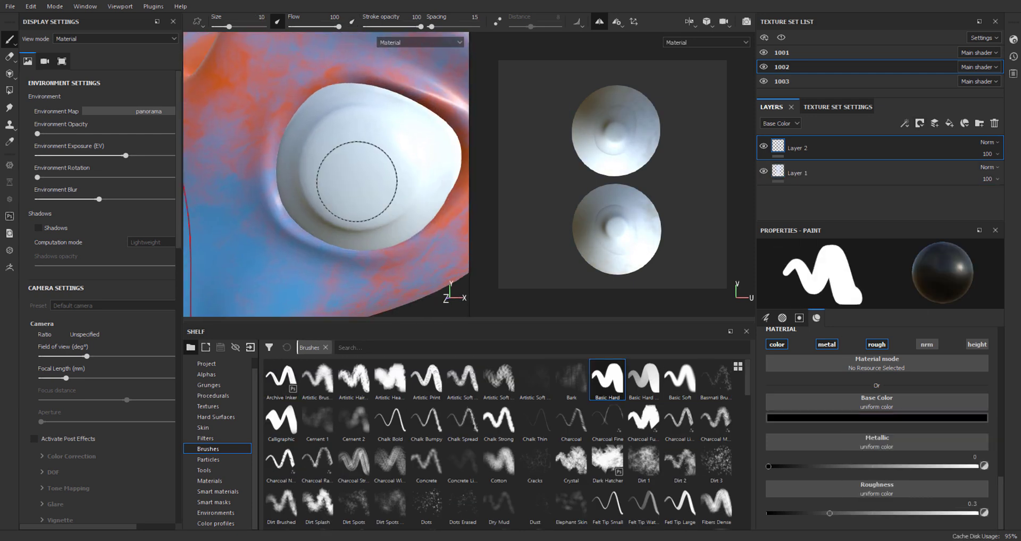
pyautogui.click(356, 181)
pyautogui.scroll(-5, 288, 209)
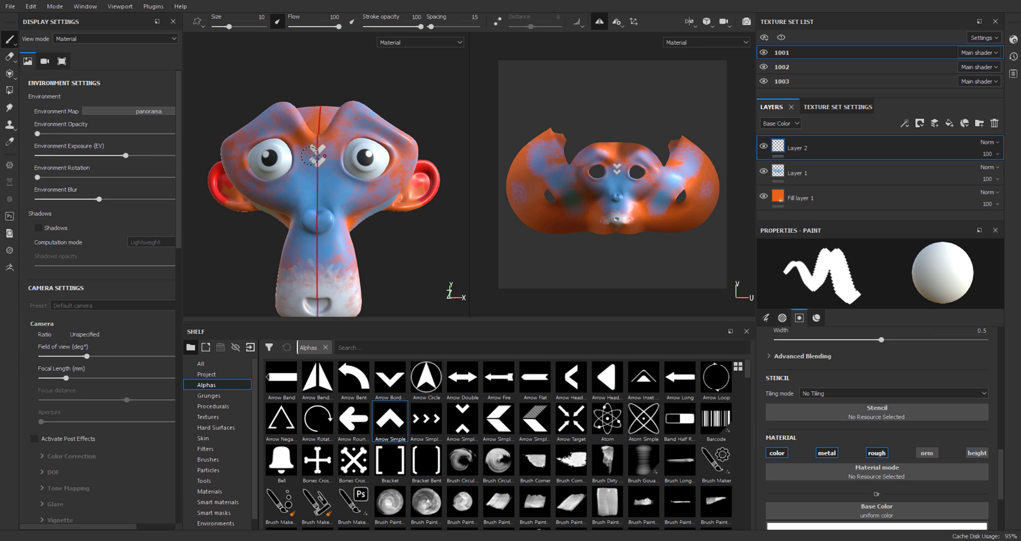
# Add an Emissive channel to texture set 1001 and return to its layer stack
pyautogui.click(837, 107)
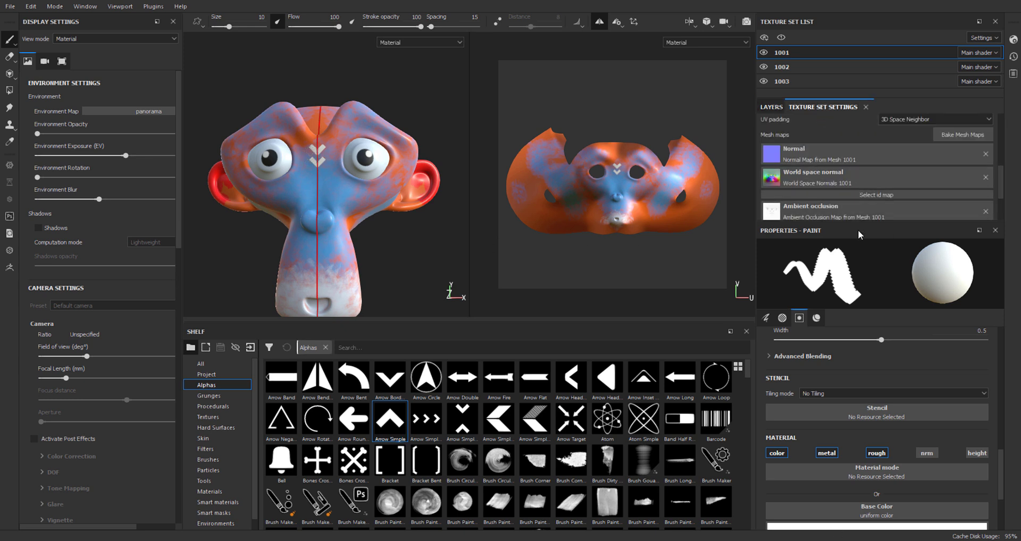
pyautogui.scroll(-2, 961, 213)
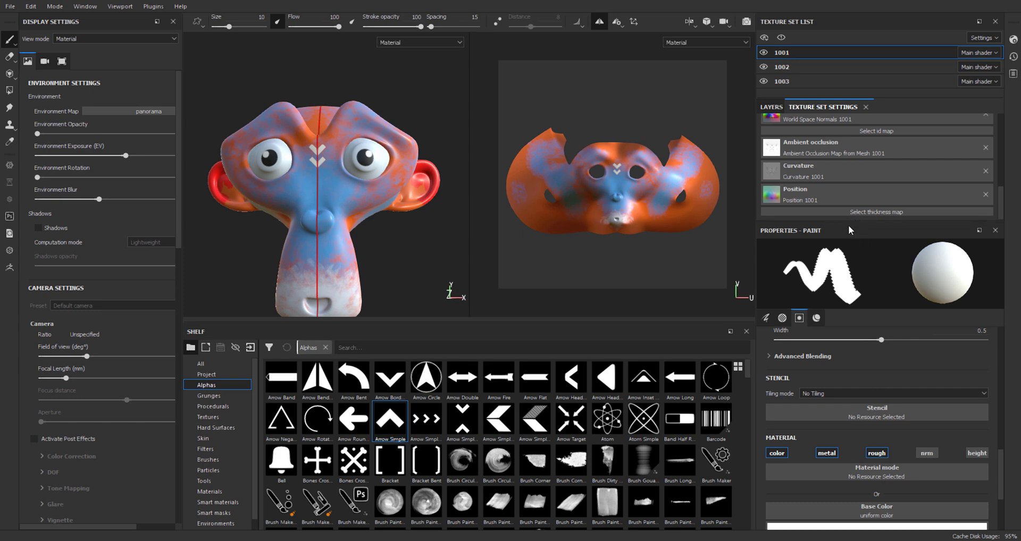
pyautogui.scroll(3, 872, 192)
pyautogui.click(985, 142)
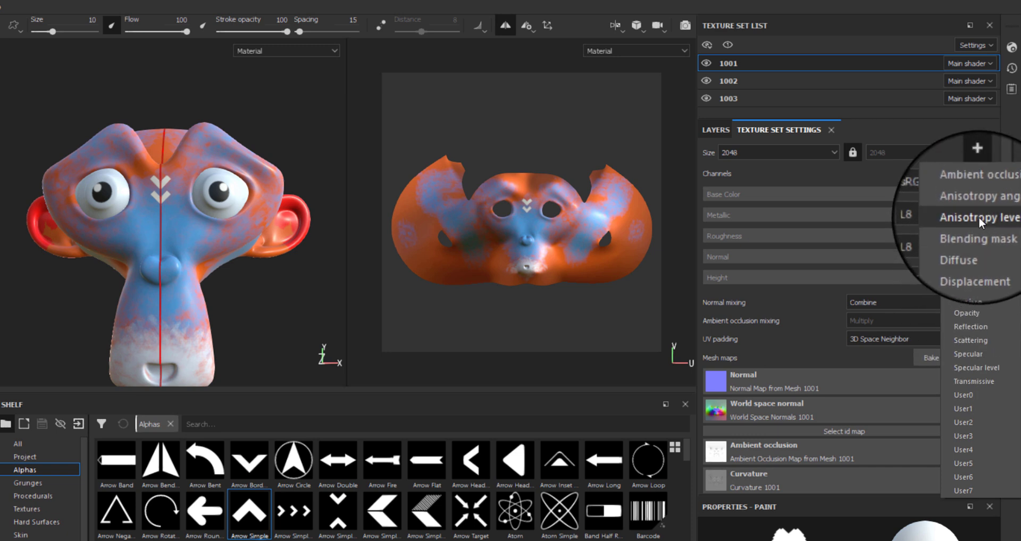
pyautogui.click(975, 272)
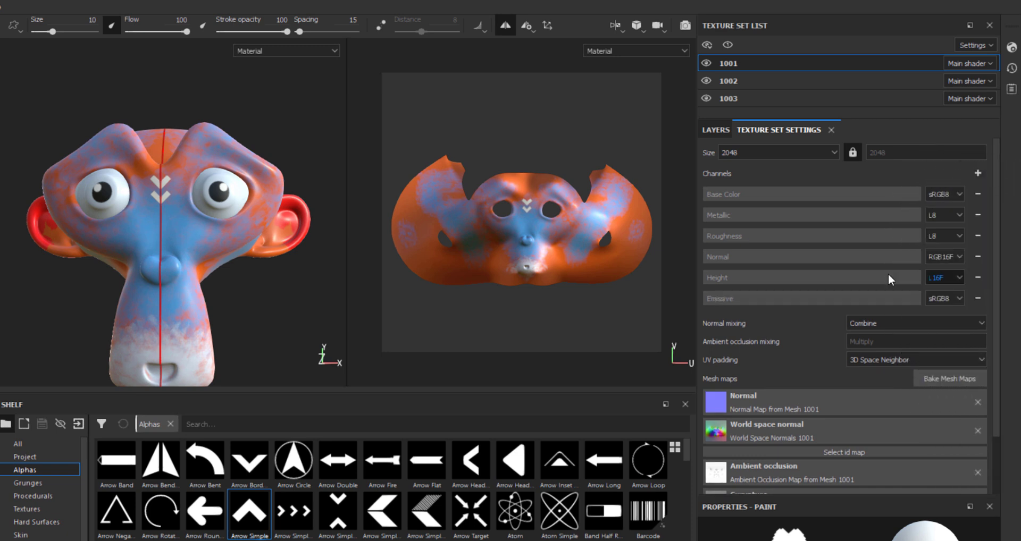
pyautogui.scroll(-2, 813, 343)
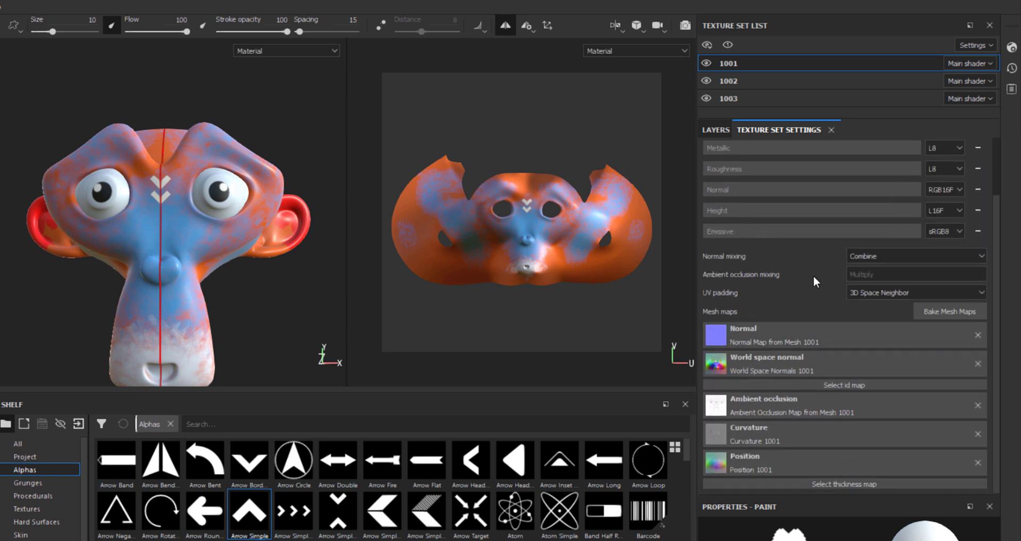
pyautogui.moveTo(799, 495); pyautogui.dragTo(766, 234)
pyautogui.click(716, 131)
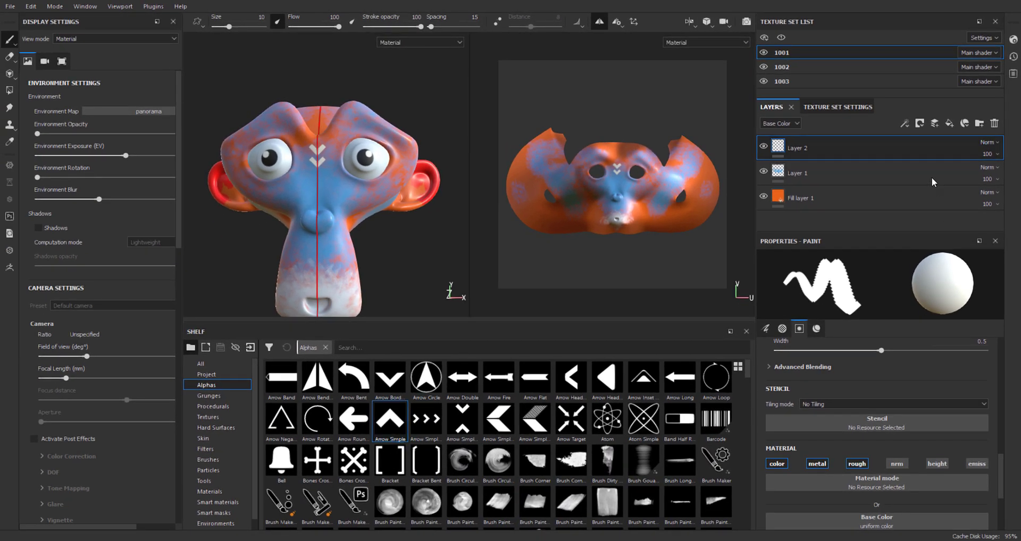
# Add a paint layer above Layer 2 and limit the soft round brush to the color and emissive channels
pyautogui.click(935, 124)
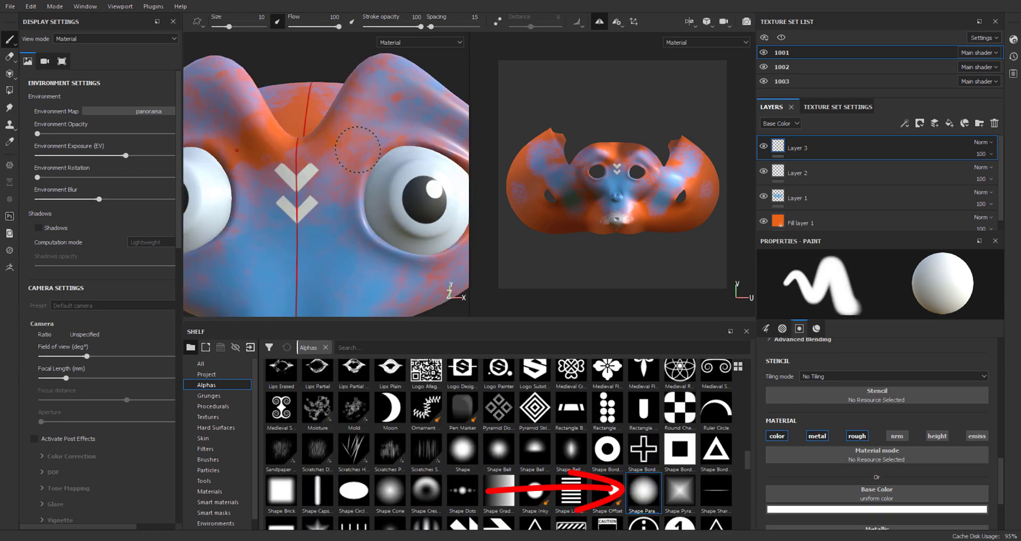
pyautogui.scroll(-2, 854, 477)
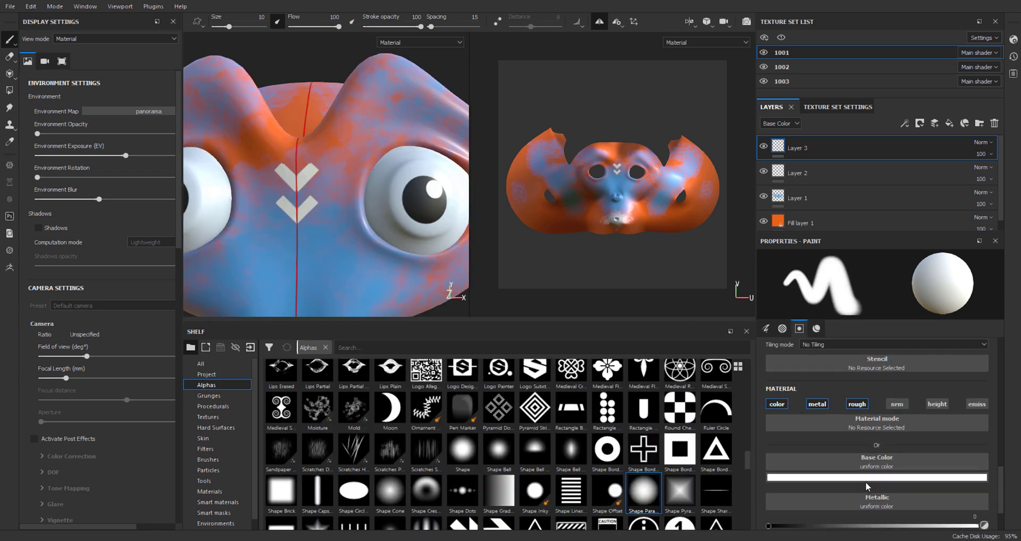
pyautogui.click(816, 404)
pyautogui.click(856, 406)
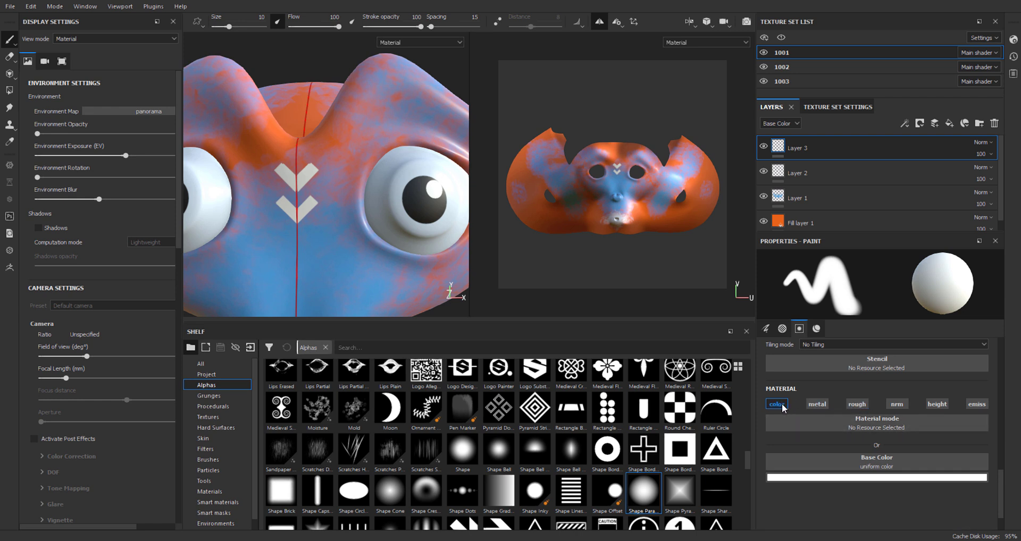
pyautogui.click(975, 407)
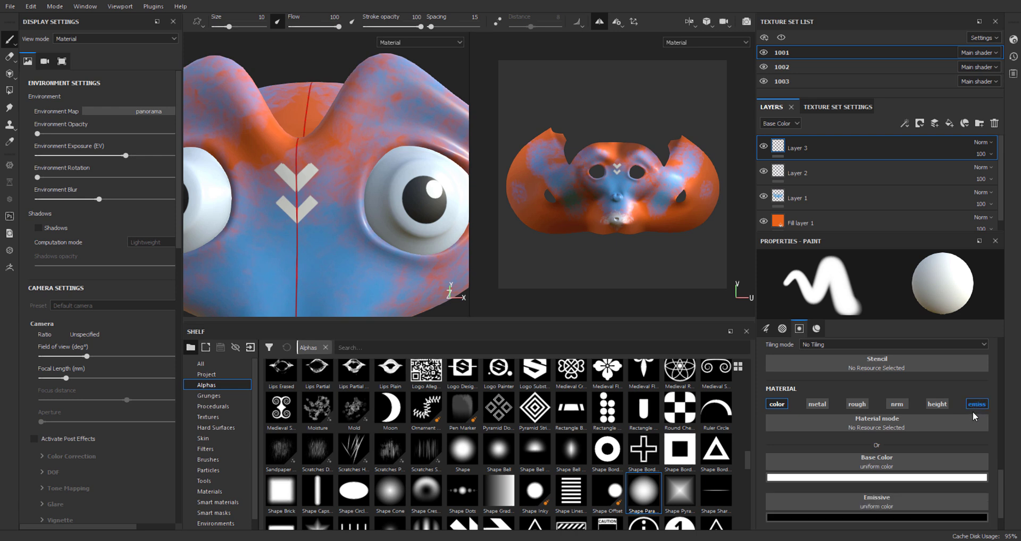
# Set the brush's emissive color to mint green (R 0.000, G 1.000, B 0.443)
pyautogui.click(883, 516)
pyautogui.moveTo(911, 429); pyautogui.dragTo(982, 394)
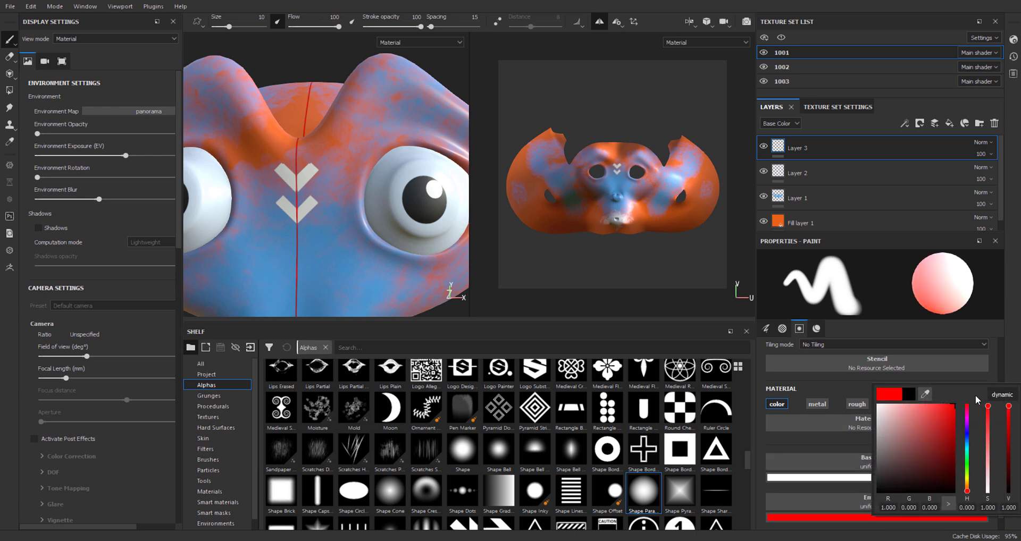
pyautogui.moveTo(967, 491); pyautogui.dragTo(969, 463)
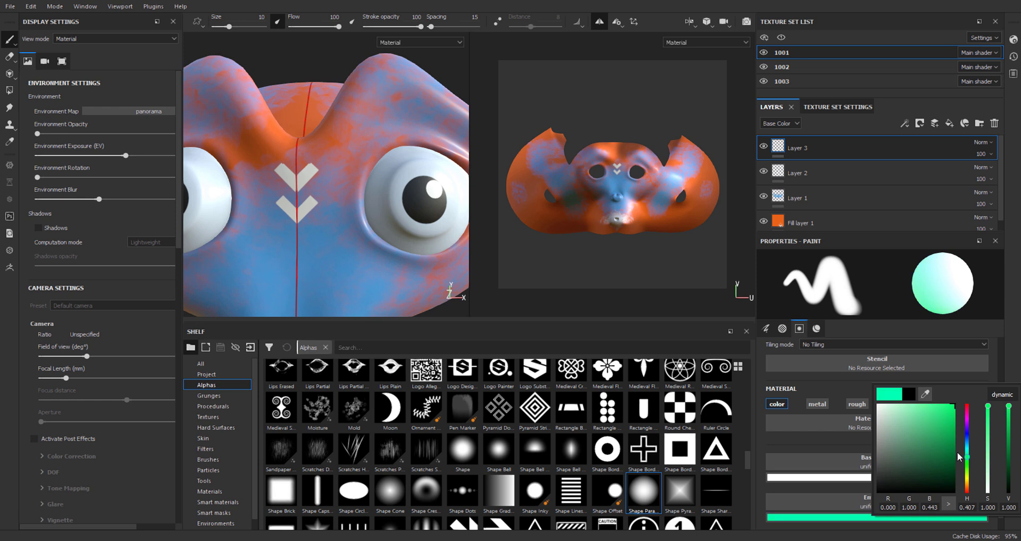
# Try glowing strokes above the eyes with and without the color channel, leave color disabled, and undo the strokes
pyautogui.moveTo(296, 149)
pyautogui.keyDown('alt'); pyautogui.mouseDown()
pyautogui.moveTo(269, 129)
pyautogui.moveTo(360, 171)
pyautogui.moveTo(348, 127)
pyautogui.moveTo(394, 109)
pyautogui.moveTo(413, 114)
pyautogui.mouseUp(); pyautogui.keyUp('alt')
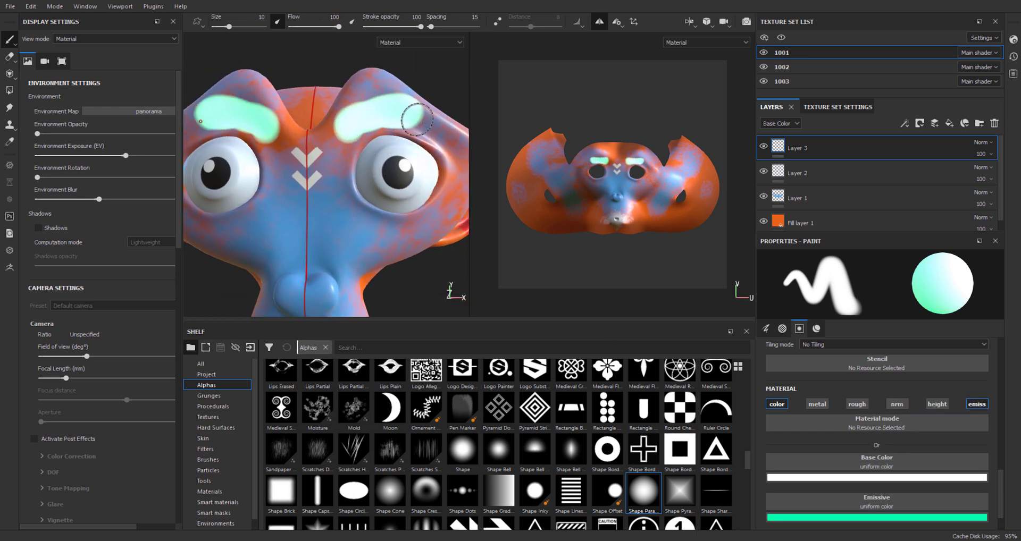
pyautogui.click(777, 404)
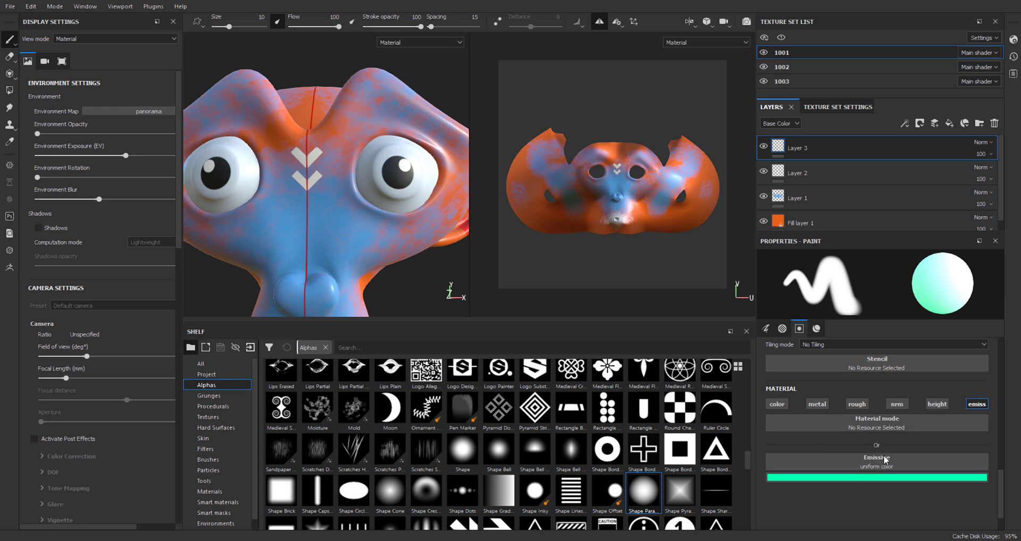
pyautogui.moveTo(348, 135)
pyautogui.mouseDown()
pyautogui.moveTo(371, 124)
pyautogui.moveTo(363, 125)
pyautogui.mouseUp()
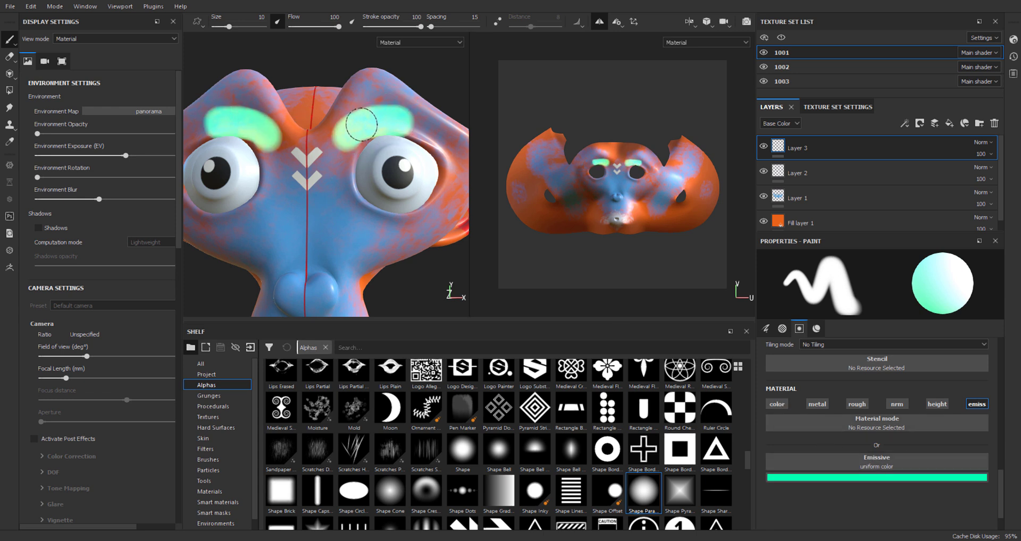
pyautogui.hotkey('ctrl', 'z')
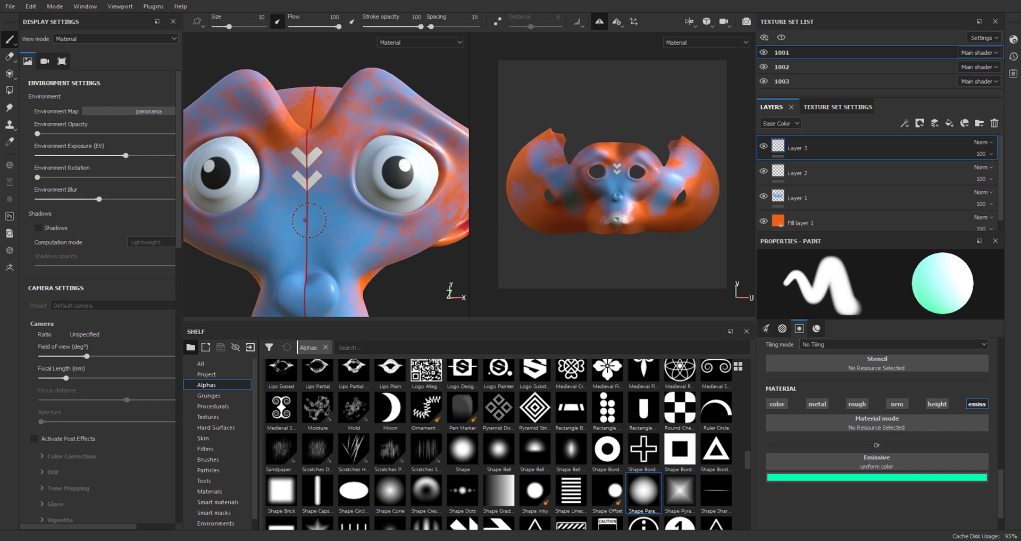
# Reduce the brush size to 5.58 and raise its spacing to 235 for separate round dots
pyautogui.keyDown('ctrl'); pyautogui.moveTo(307, 228); pyautogui.dragTo(293, 228, button='right'); pyautogui.keyUp('ctrl')
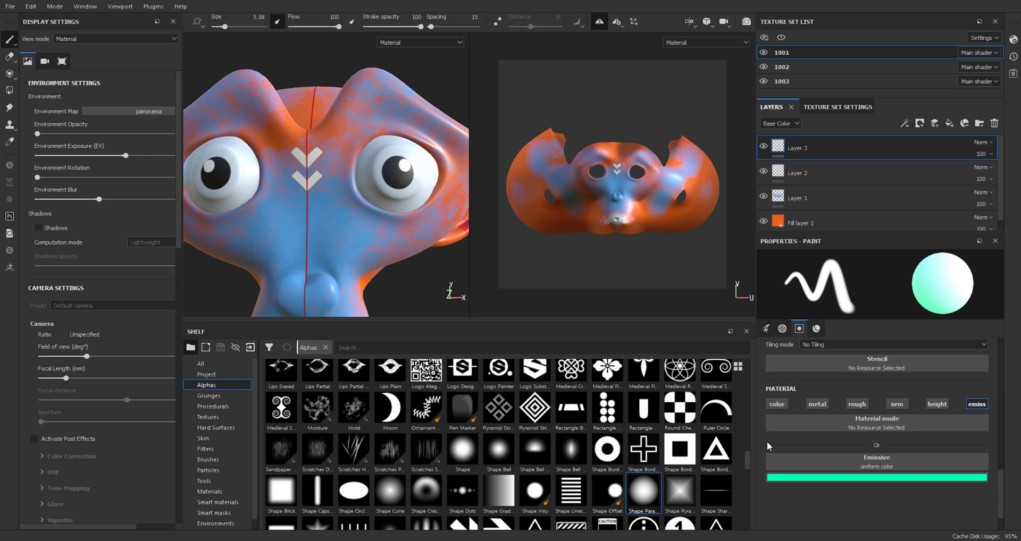
pyautogui.scroll(10, 867, 427)
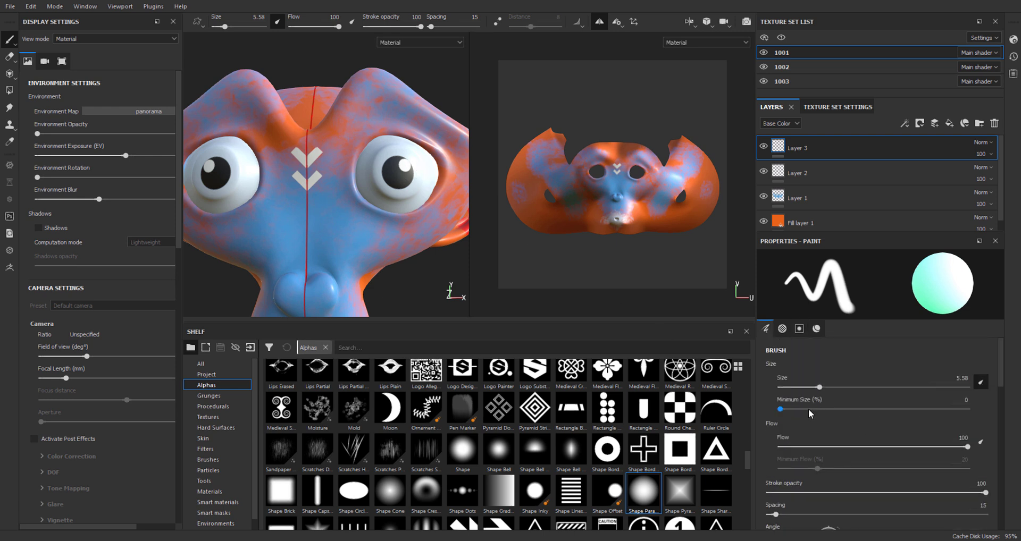
pyautogui.scroll(-3, 808, 413)
pyautogui.moveTo(776, 419)
pyautogui.mouseDown()
pyautogui.moveTo(910, 423)
pyautogui.moveTo(866, 421)
pyautogui.moveTo(896, 420)
pyautogui.mouseUp()
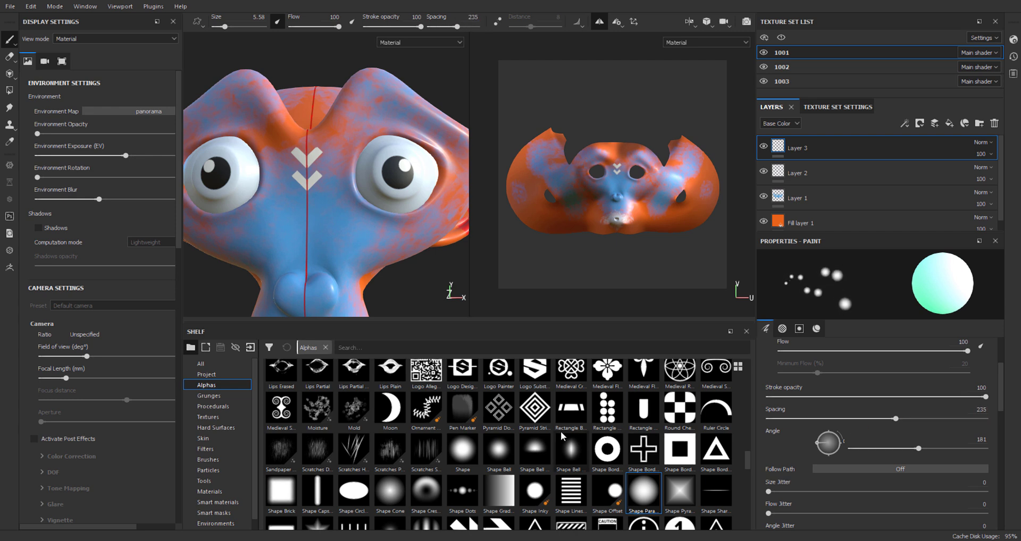
# Set the emissive color to muted blue (R 0.057, G 0.187, B 0.628) and paint glowing dots above the eyes
pyautogui.scroll(-10, 957, 415)
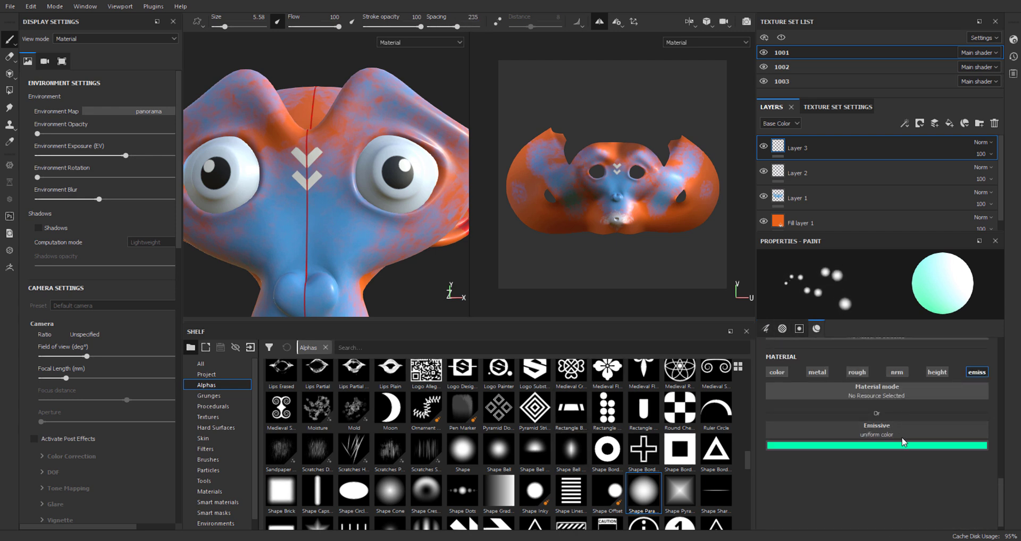
pyautogui.click(910, 446)
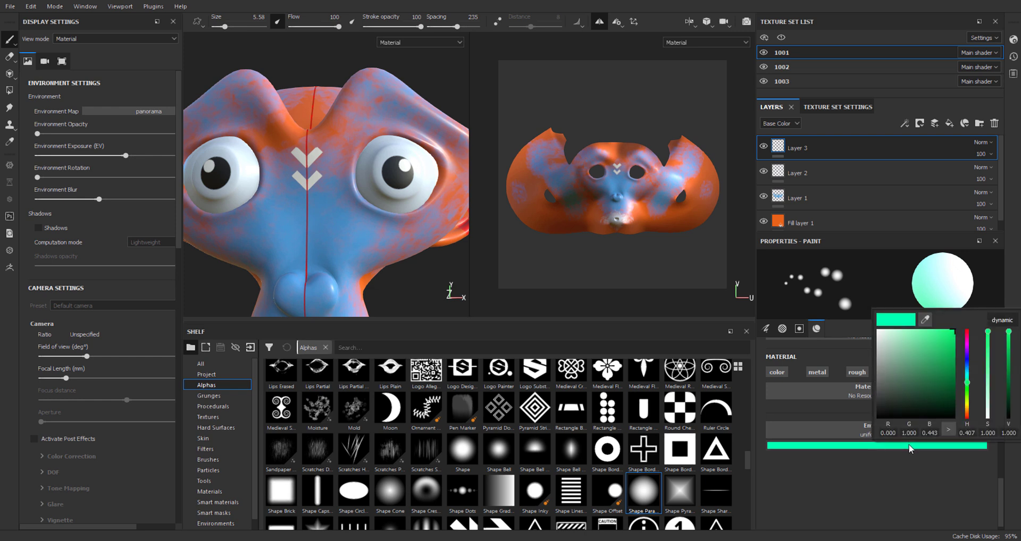
pyautogui.moveTo(968, 371); pyautogui.dragTo(969, 362)
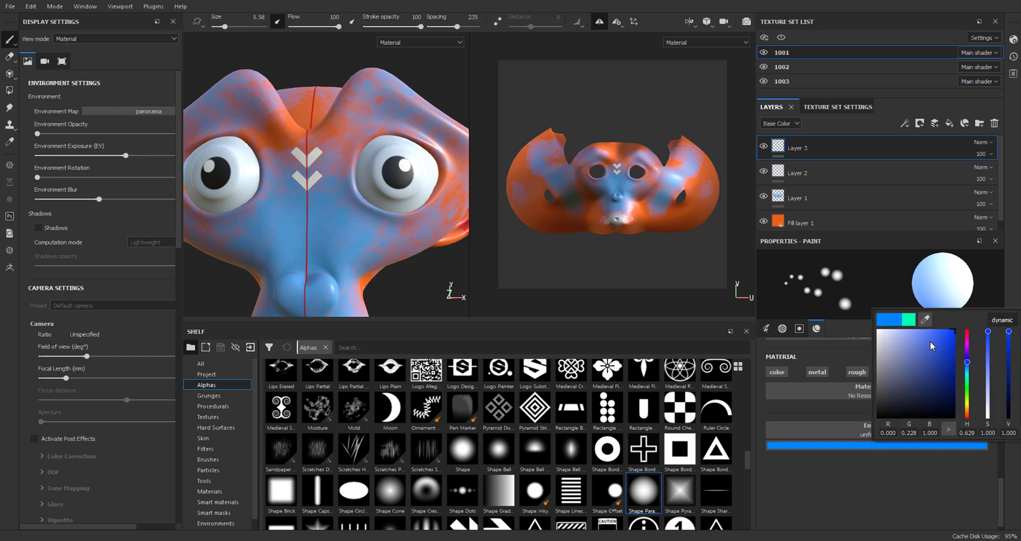
pyautogui.moveTo(930, 341)
pyautogui.mouseDown()
pyautogui.moveTo(946, 337)
pyautogui.moveTo(896, 335)
pyautogui.moveTo(929, 346)
pyautogui.mouseUp()
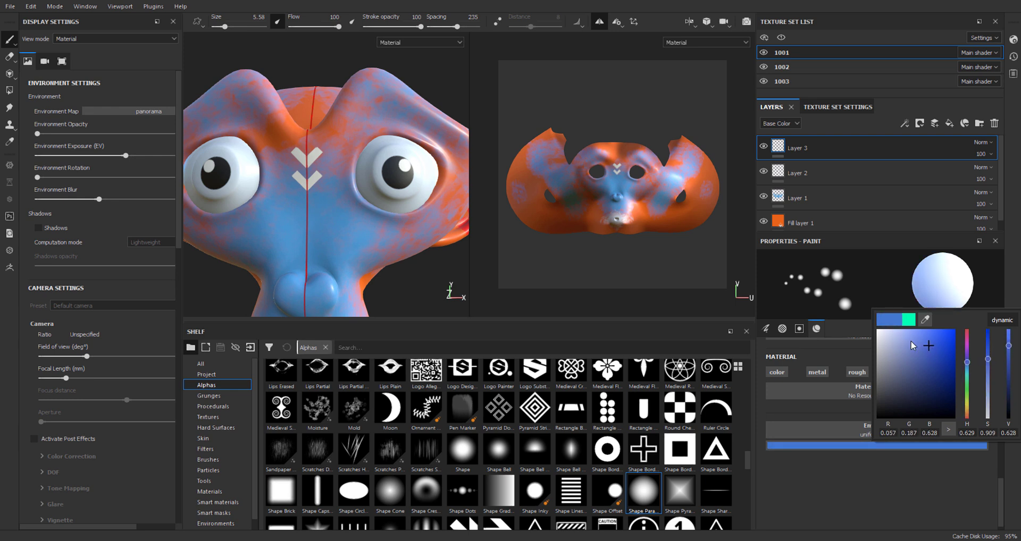
pyautogui.keyDown('alt'); pyautogui.moveTo(353, 163); pyautogui.dragTo(336, 179); pyautogui.keyUp('alt')
pyautogui.keyDown('alt'); pyautogui.moveTo(336, 180); pyautogui.dragTo(352, 174, button='right'); pyautogui.keyUp('alt')
pyautogui.moveTo(352, 173)
pyautogui.keyDown('alt'); pyautogui.mouseDown()
pyautogui.moveTo(348, 138)
pyautogui.moveTo(404, 128)
pyautogui.moveTo(446, 157)
pyautogui.moveTo(449, 173)
pyautogui.mouseUp(); pyautogui.keyUp('alt')
# Change the brush's emissive color to pink and paint glowing dots below the eyes
pyautogui.click(908, 448)
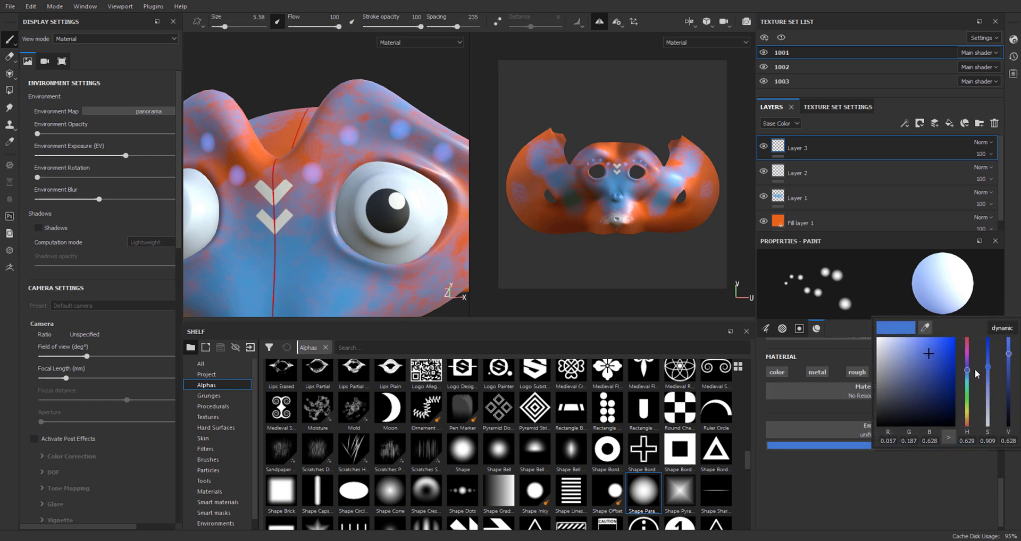
pyautogui.moveTo(967, 370); pyautogui.dragTo(969, 342)
pyautogui.keyDown('alt'); pyautogui.moveTo(334, 274); pyautogui.dragTo(334, 260); pyautogui.keyUp('alt')
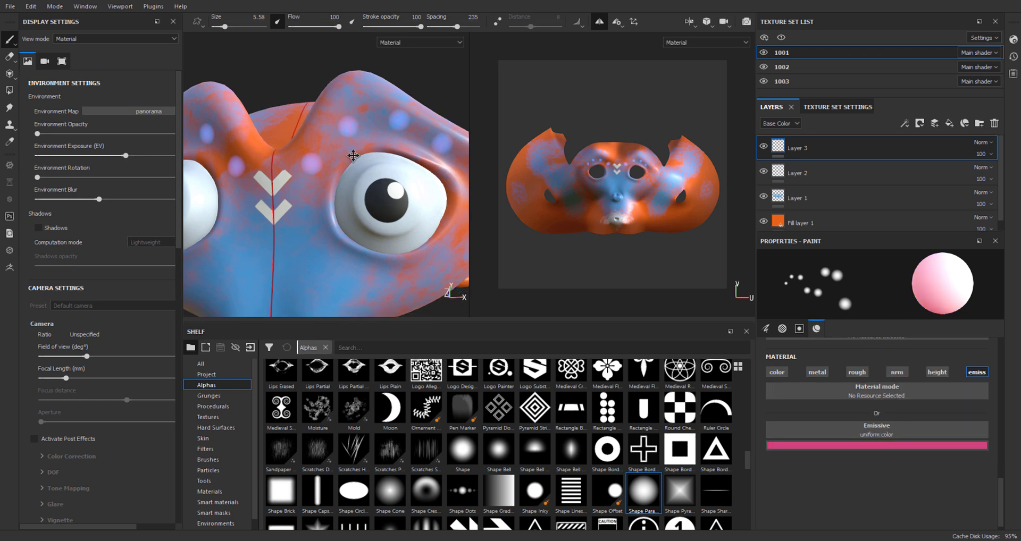
pyautogui.keyDown('alt'); pyautogui.moveTo(334, 260); pyautogui.dragTo(338, 204, button='middle'); pyautogui.keyUp('alt')
pyautogui.keyDown('alt'); pyautogui.moveTo(337, 204); pyautogui.dragTo(333, 214, button='right'); pyautogui.keyUp('alt')
pyautogui.moveTo(328, 200)
pyautogui.mouseDown()
pyautogui.moveTo(420, 220)
pyautogui.moveTo(358, 146)
pyautogui.moveTo(367, 155)
pyautogui.moveTo(362, 130)
pyautogui.moveTo(322, 188)
pyautogui.moveTo(319, 178)
pyautogui.mouseUp()
pyautogui.click(901, 446)
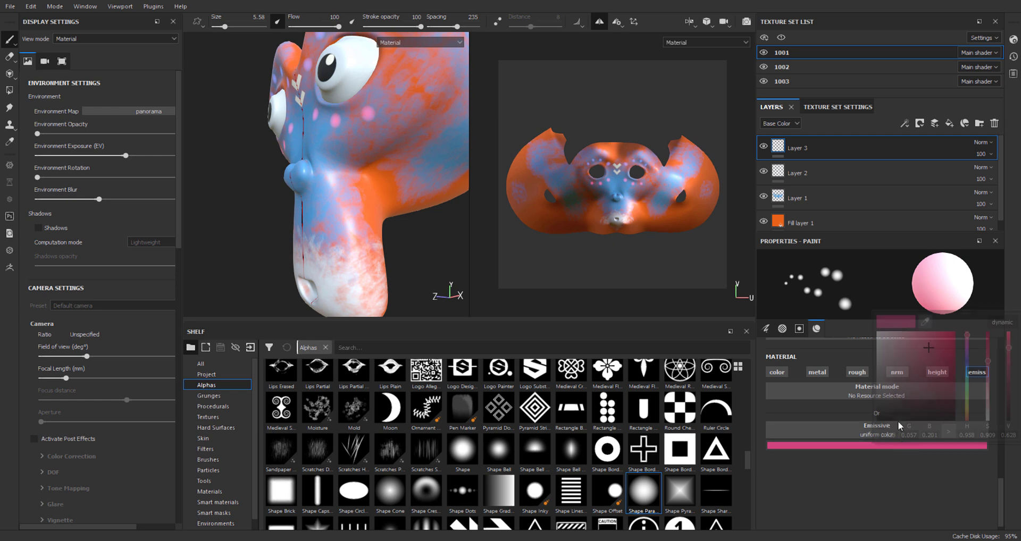
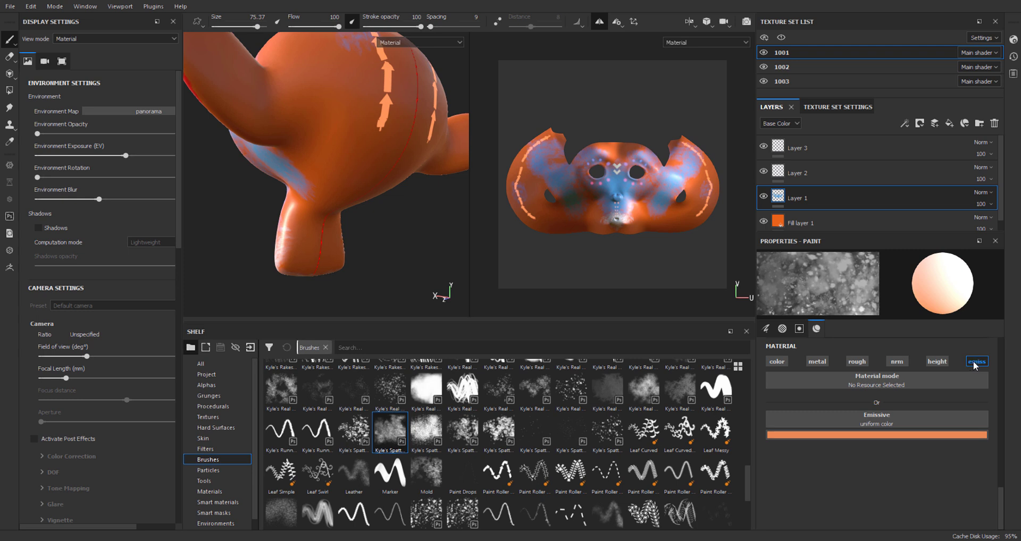
# Limit the Kyle's spatter brush on Layer 1 to the color channel and set its base color to teal
pyautogui.click(985, 362)
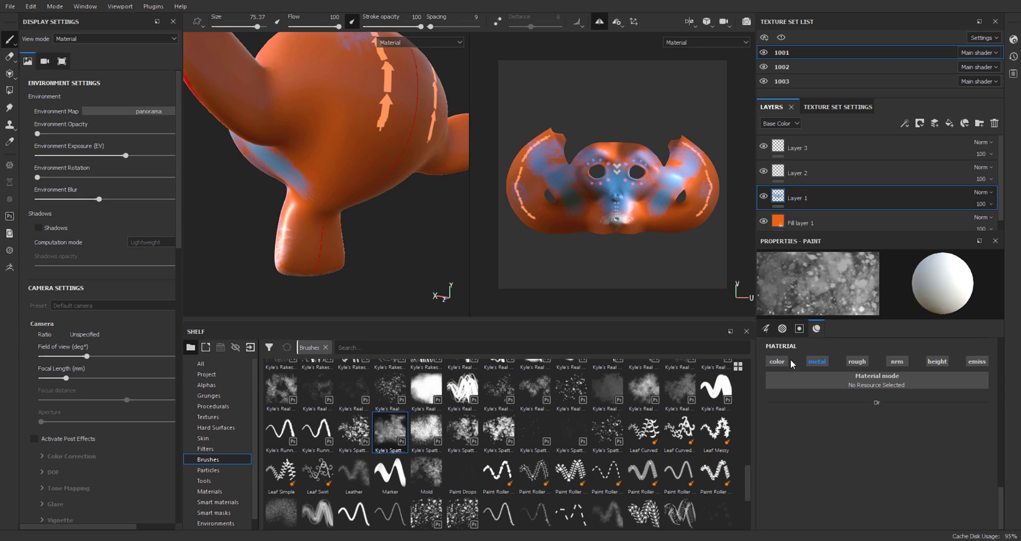
pyautogui.click(777, 363)
pyautogui.click(856, 435)
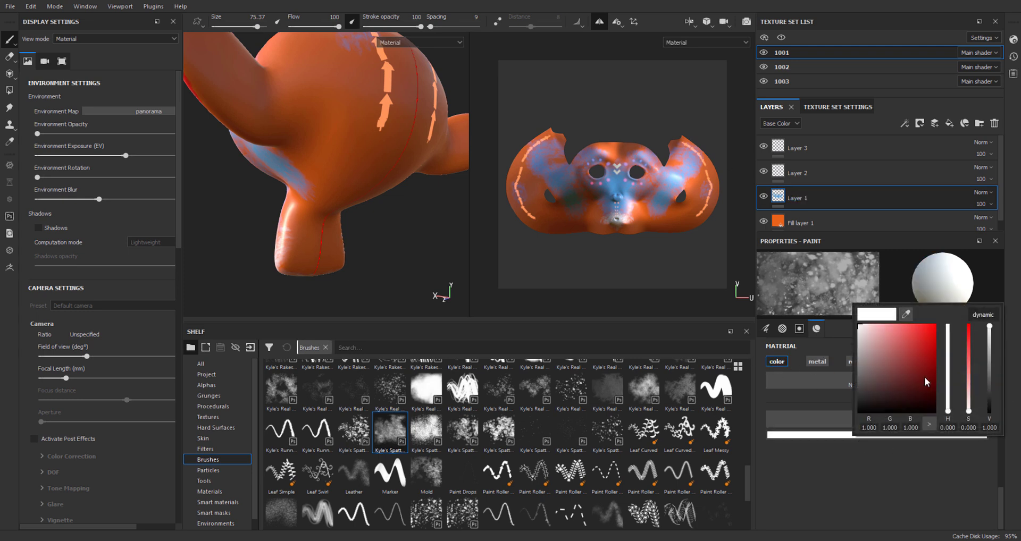
pyautogui.click(913, 355)
pyautogui.click(947, 368)
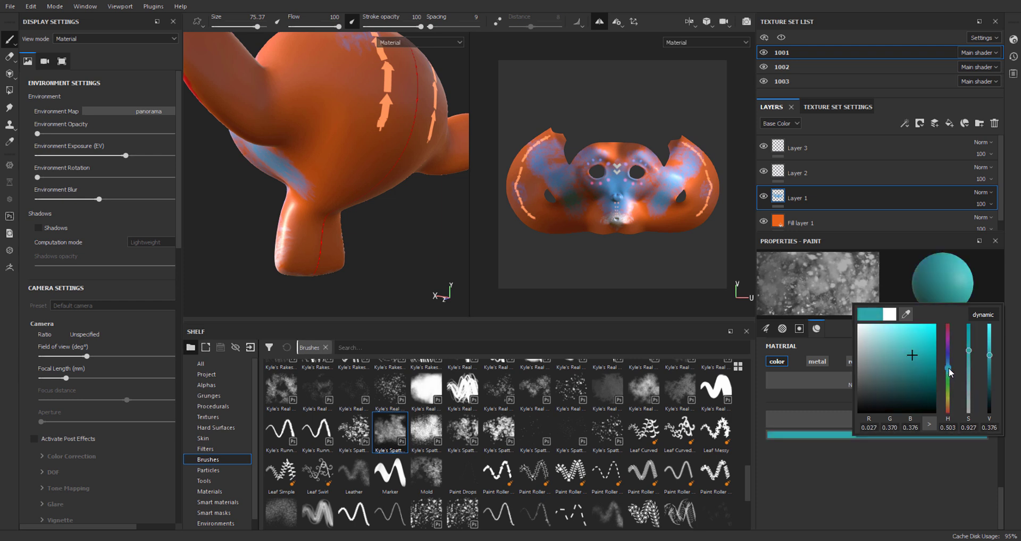
pyautogui.moveTo(915, 349); pyautogui.dragTo(926, 349)
# Spatter teal paint over the back of the head around the arrow strokes
pyautogui.moveTo(380, 133)
pyautogui.mouseDown()
pyautogui.moveTo(320, 148)
pyautogui.moveTo(301, 273)
pyautogui.moveTo(387, 172)
pyautogui.mouseUp()
pyautogui.keyDown('alt'); pyautogui.moveTo(387, 172); pyautogui.dragTo(396, 197); pyautogui.keyUp('alt')
pyautogui.keyDown('alt'); pyautogui.moveTo(410, 133); pyautogui.dragTo(329, 159); pyautogui.keyUp('alt')
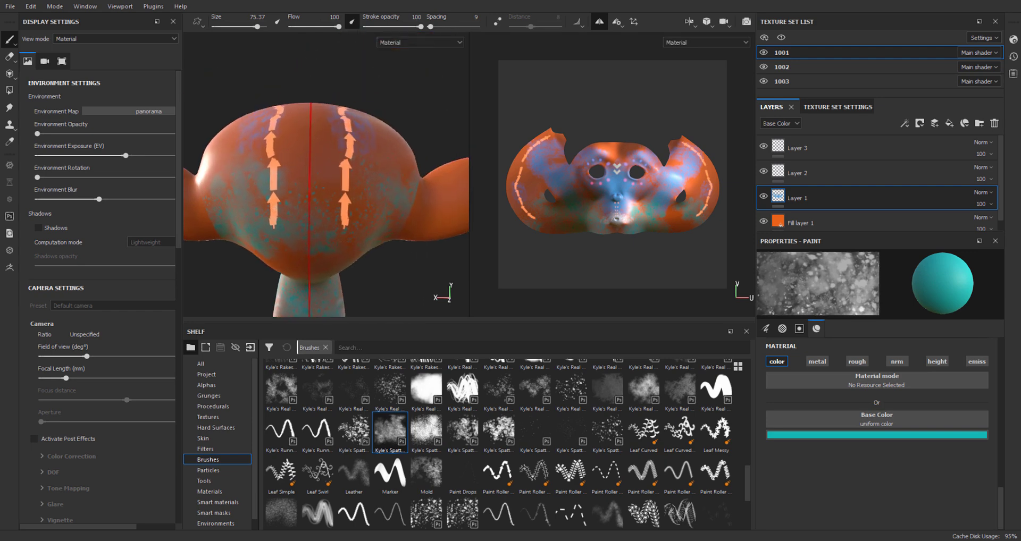
pyautogui.moveTo(330, 224)
pyautogui.mouseDown()
pyautogui.moveTo(333, 118)
pyautogui.moveTo(351, 155)
pyautogui.moveTo(344, 182)
pyautogui.moveTo(308, 206)
pyautogui.moveTo(328, 141)
pyautogui.mouseUp()
pyautogui.keyDown('alt'); pyautogui.moveTo(354, 148); pyautogui.dragTo(388, 184, button='middle'); pyautogui.keyUp('alt')
pyautogui.keyDown('alt'); pyautogui.moveTo(388, 185); pyautogui.dragTo(370, 175, button='right'); pyautogui.keyUp('alt')
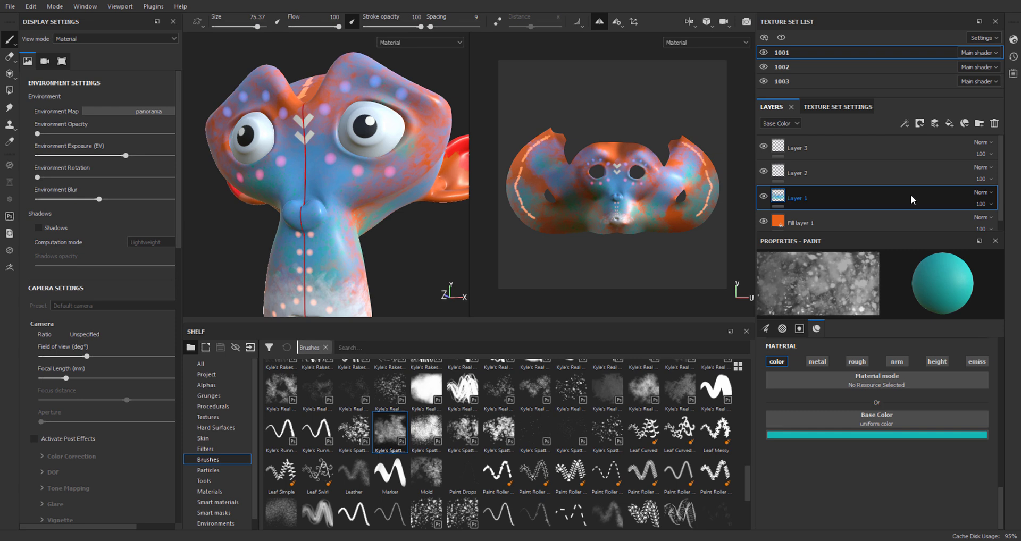
# Add a filter to Layer 1 and load MatFx Watercolor into it, clearing and reapplying it once to compare
pyautogui.click(904, 123)
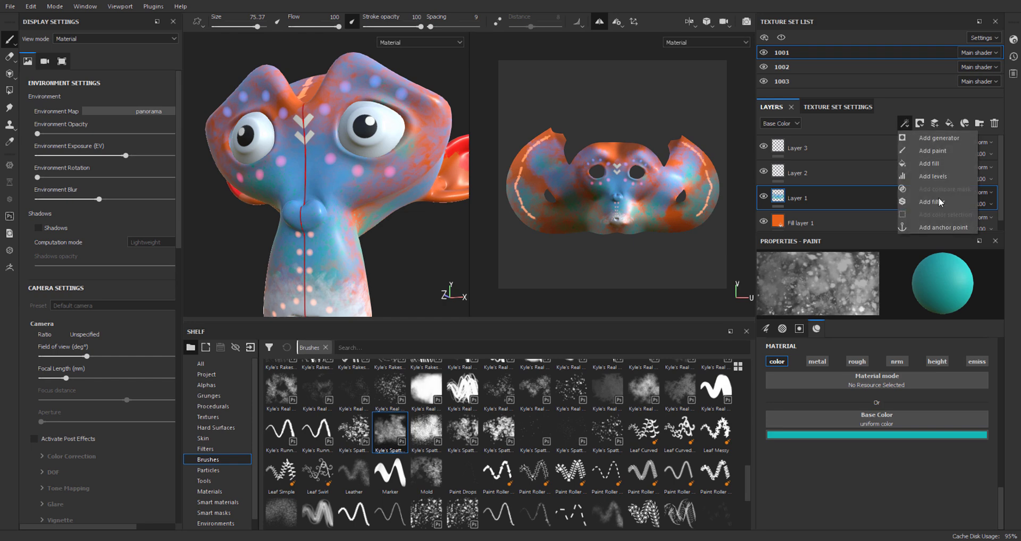
pyautogui.click(937, 201)
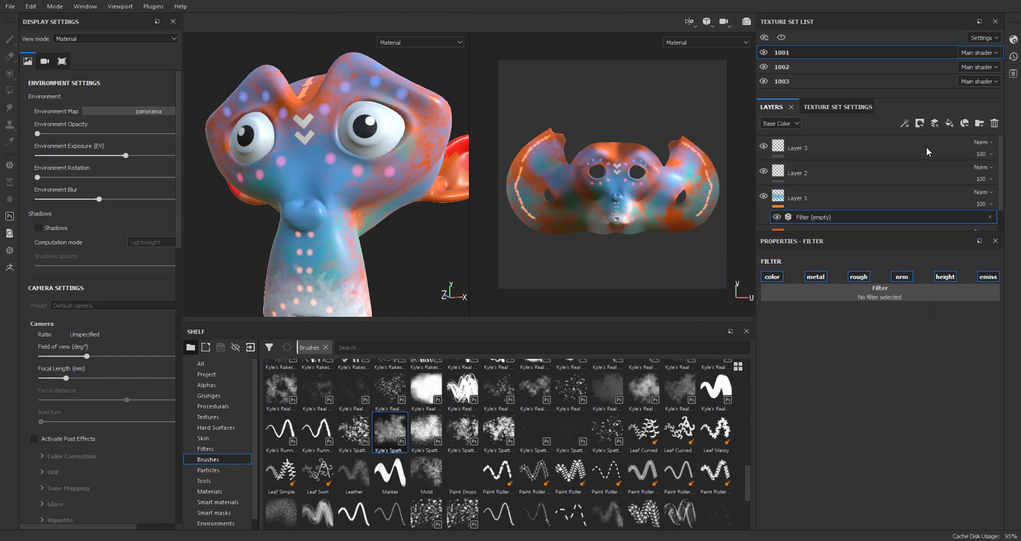
pyautogui.scroll(-1, 237, 466)
pyautogui.click(215, 440)
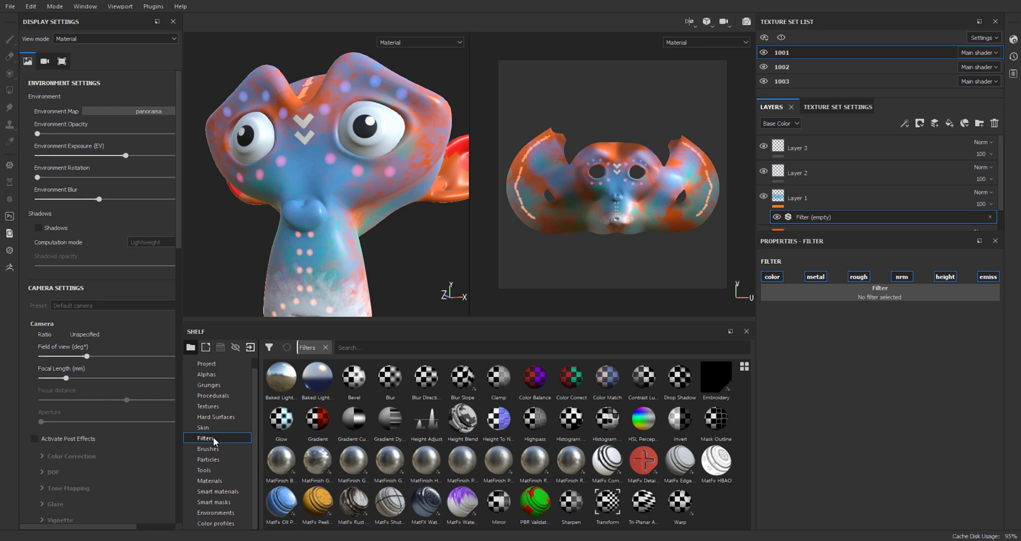
pyautogui.moveTo(462, 510); pyautogui.dragTo(863, 301)
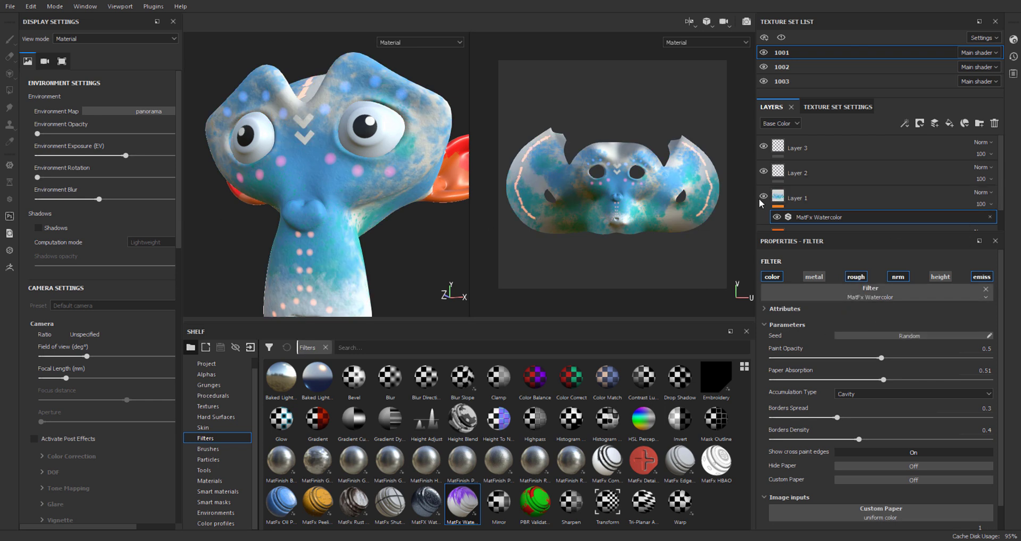
pyautogui.click(986, 291)
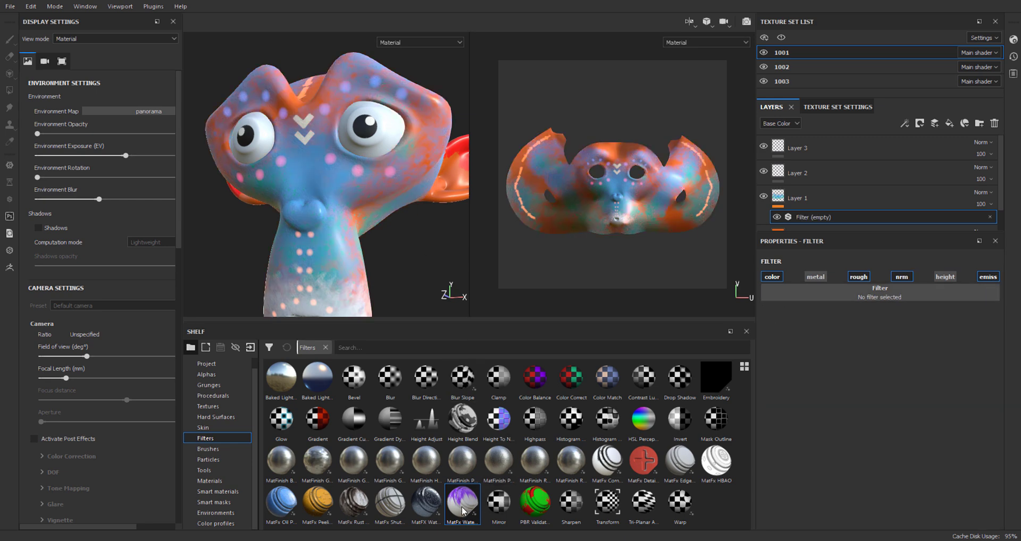
pyautogui.moveTo(461, 505); pyautogui.dragTo(901, 296)
# Set the watercolor filter's paint opacity to 0.31, paper absorption 0.79, borders spread 0.16 and borders density 0.25, and enable Hide Paper
pyautogui.keyDown('alt'); pyautogui.moveTo(352, 187); pyautogui.dragTo(358, 127); pyautogui.keyUp('alt')
pyautogui.keyDown('alt'); pyautogui.moveTo(357, 128); pyautogui.dragTo(575, 320, button='right'); pyautogui.keyUp('alt')
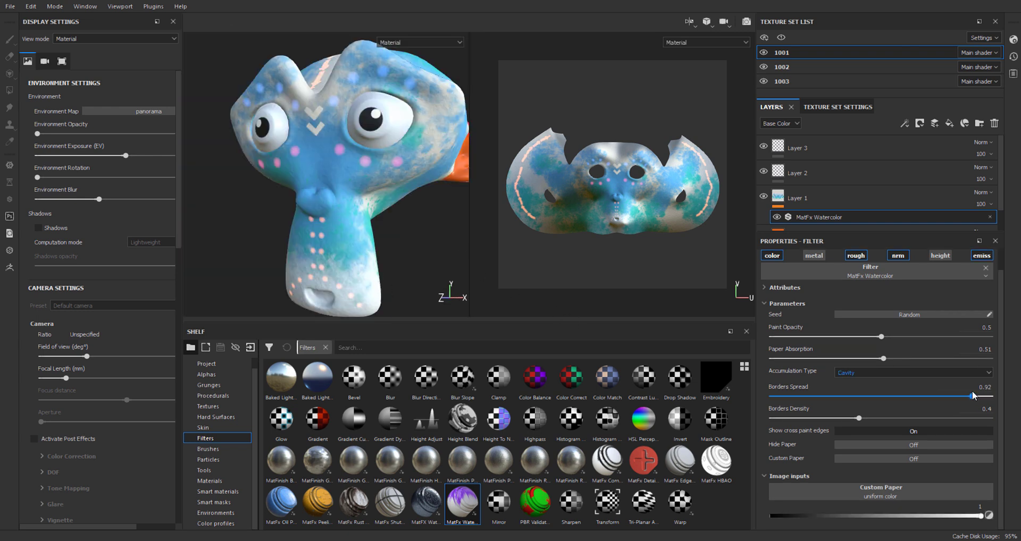
pyautogui.moveTo(968, 395); pyautogui.dragTo(786, 399)
pyautogui.keyDown('alt'); pyautogui.moveTo(374, 185); pyautogui.dragTo(368, 157, button='middle'); pyautogui.keyUp('alt')
pyautogui.keyDown('alt'); pyautogui.moveTo(368, 156); pyautogui.dragTo(346, 154); pyautogui.keyUp('alt')
pyautogui.keyDown('alt'); pyautogui.moveTo(374, 212); pyautogui.dragTo(405, 209); pyautogui.keyUp('alt')
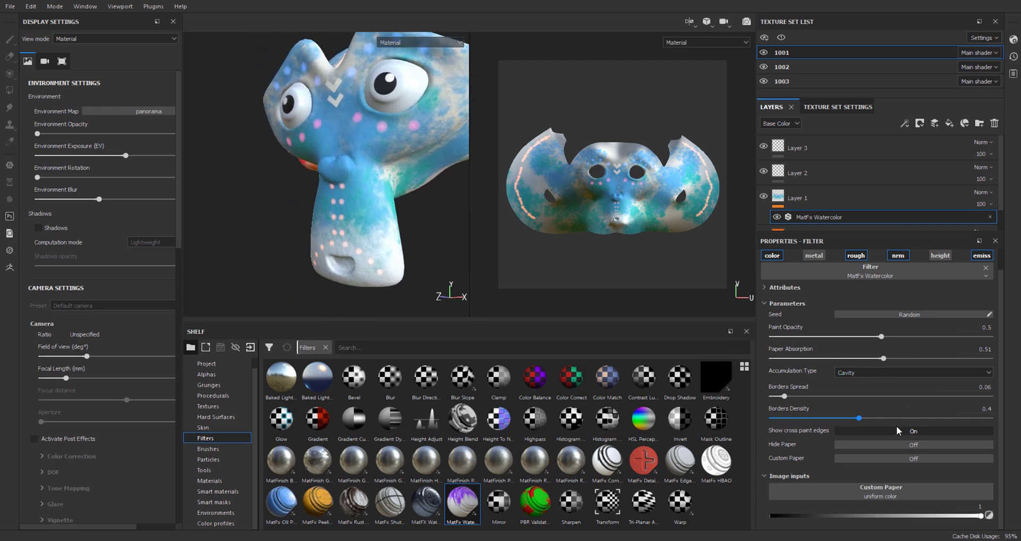
pyautogui.moveTo(859, 419)
pyautogui.mouseDown()
pyautogui.moveTo(786, 419)
pyautogui.moveTo(891, 422)
pyautogui.moveTo(811, 418)
pyautogui.mouseUp()
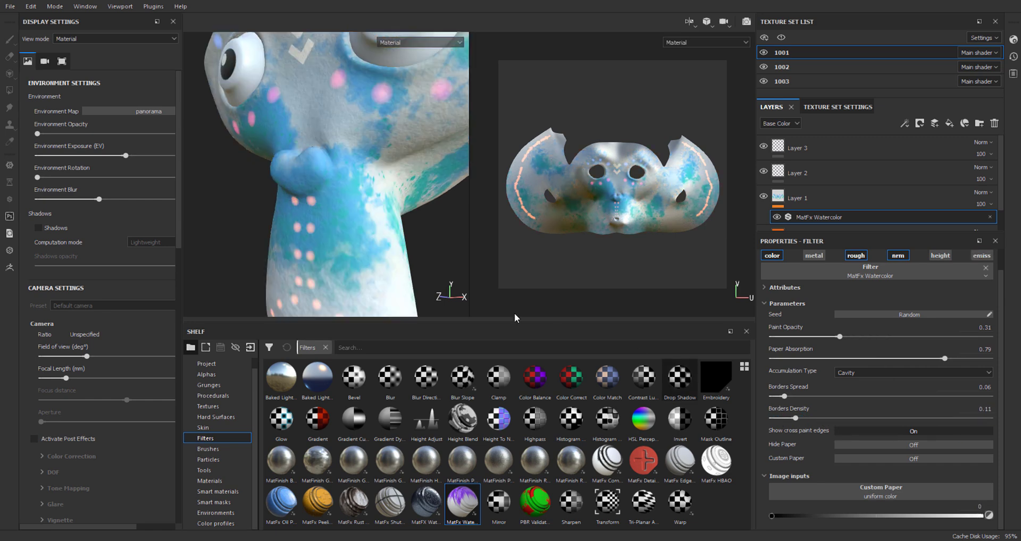
pyautogui.moveTo(784, 396); pyautogui.dragTo(820, 418)
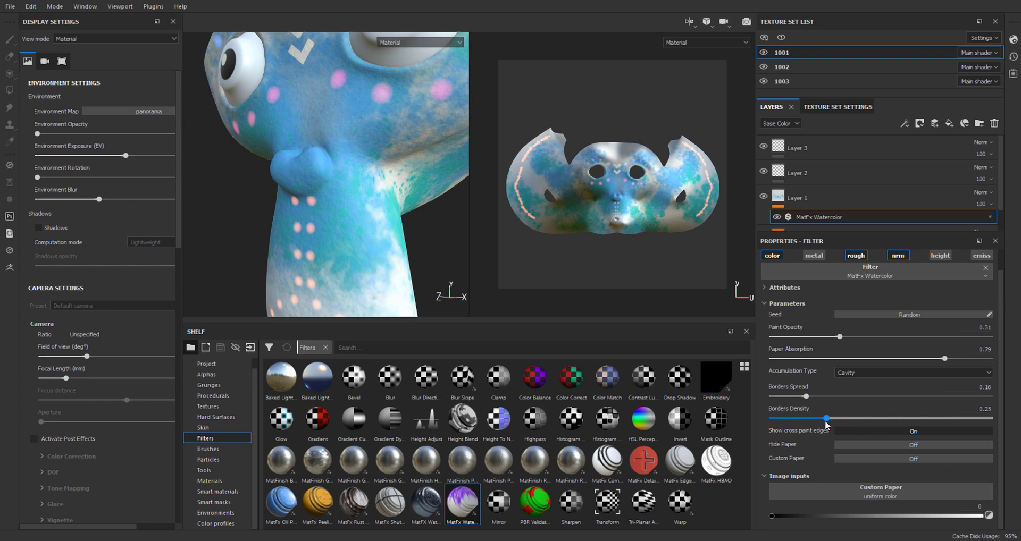
pyautogui.click(913, 445)
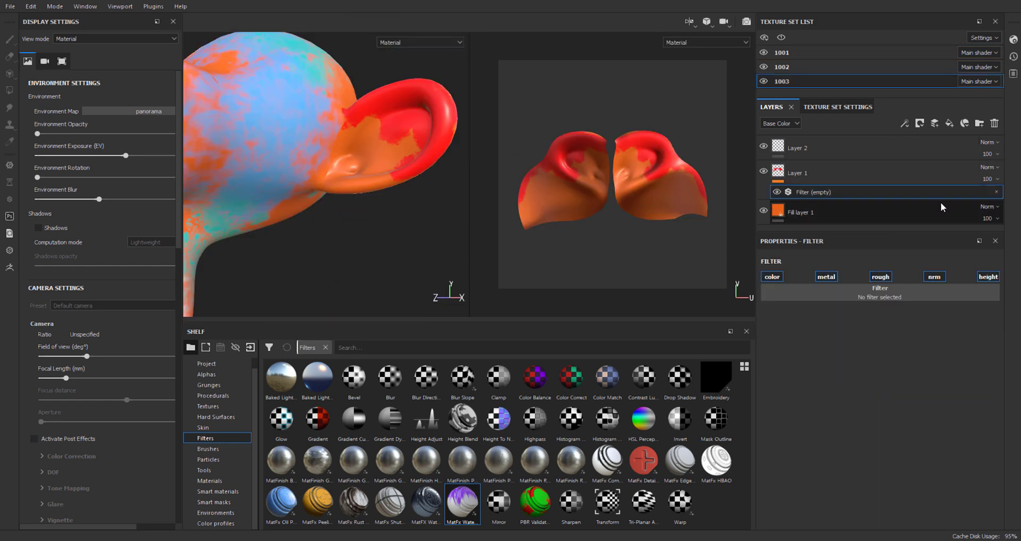
# Export texture sets 1001, 1002 and 1003 as 8-bit PNG using Document channels + Normal + AO (No Alpha), and open the output folder
pyautogui.keyDown('alt'); pyautogui.moveTo(415, 228); pyautogui.dragTo(318, 167); pyautogui.keyUp('alt')
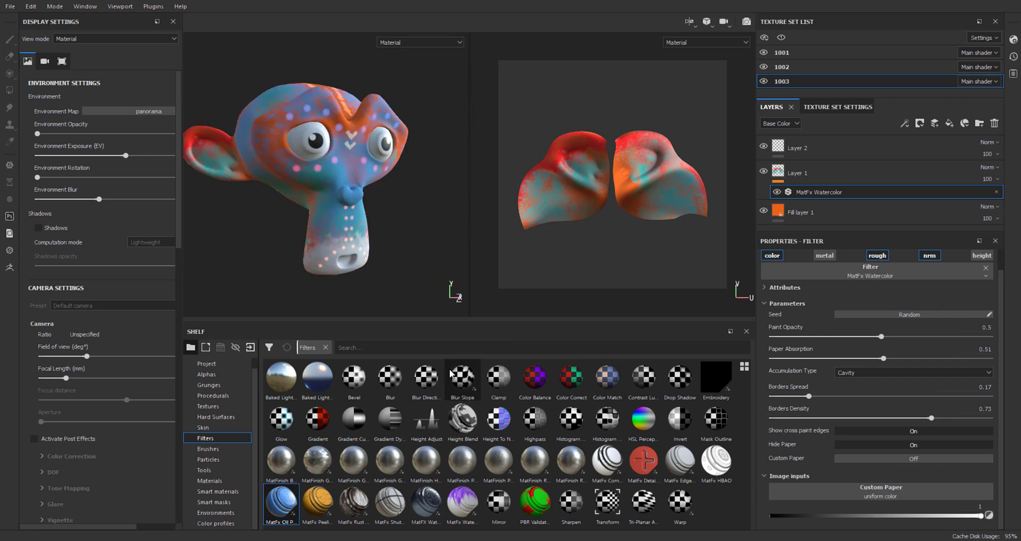
pyautogui.moveTo(451, 373)
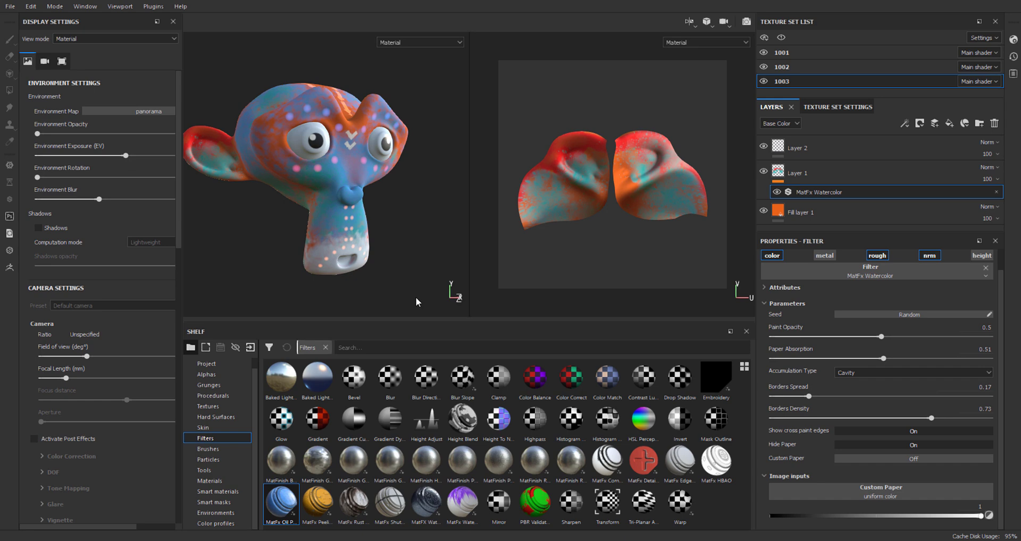
pyautogui.click(11, 6)
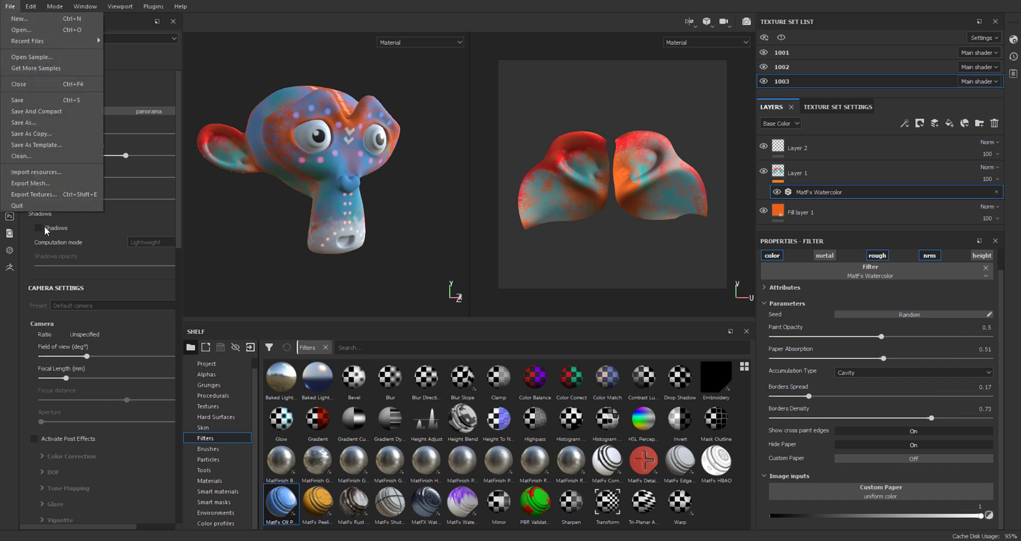
pyautogui.click(65, 194)
pyautogui.click(468, 111)
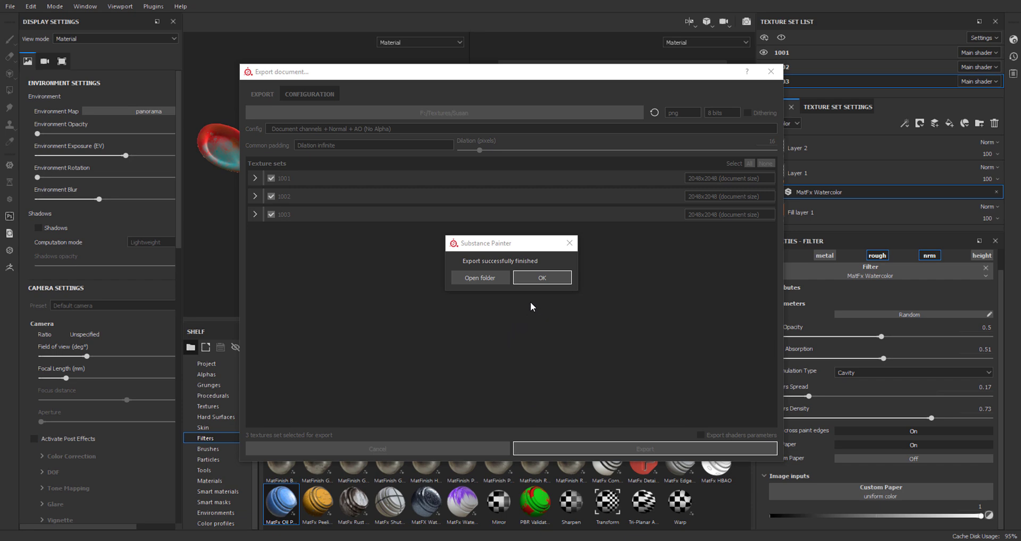
pyautogui.click(484, 282)
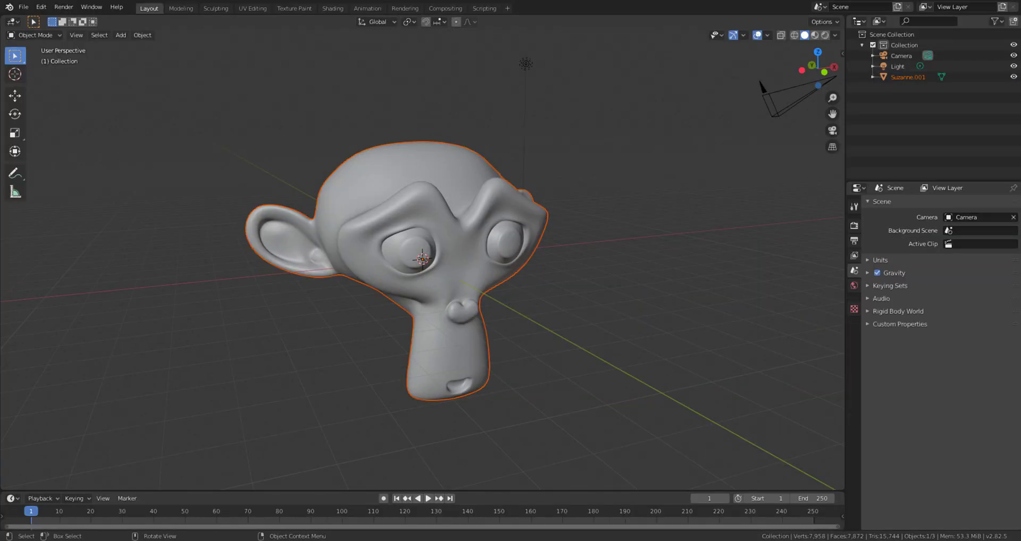
# Switch to Blender, split the 3D viewport side by side and turn the new area into a UV Editor
pyautogui.moveTo(3, 487); pyautogui.dragTo(317, 414)
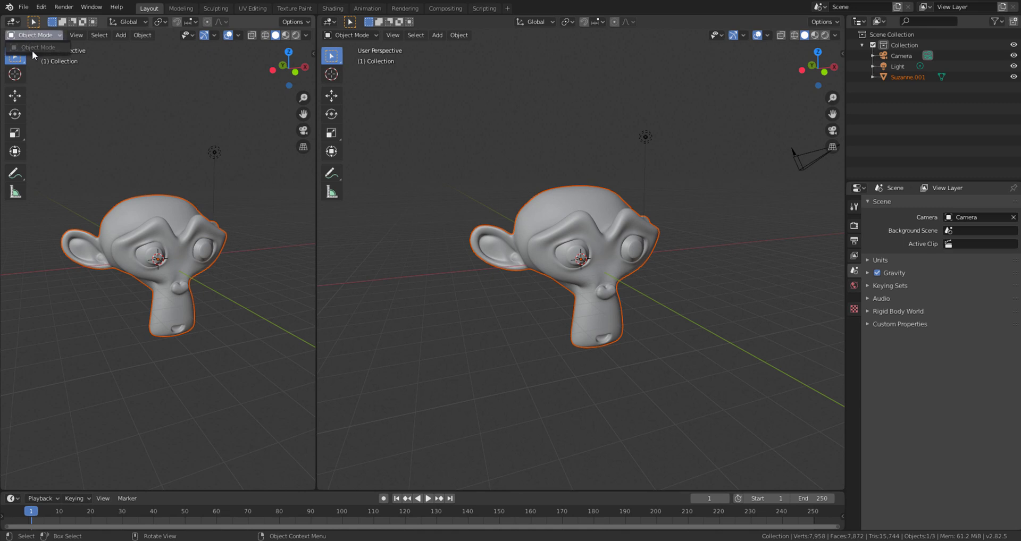
pyautogui.click(13, 22)
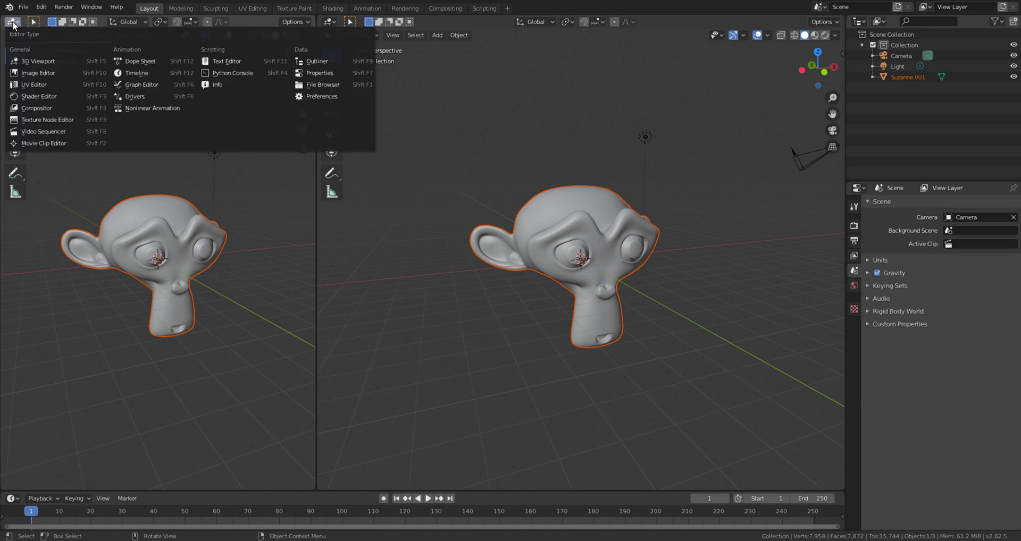
pyautogui.click(33, 96)
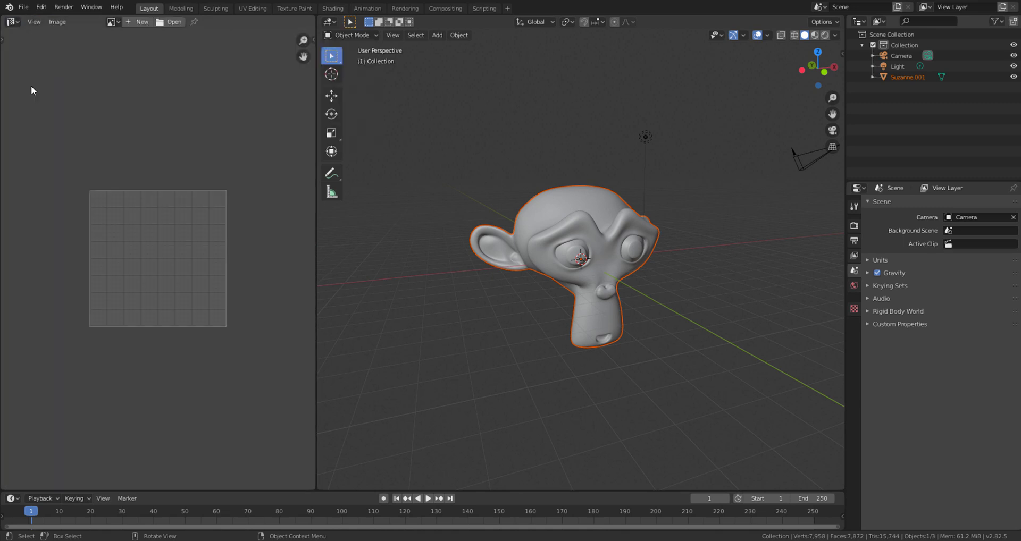
# Select the monkey head and examine in Edit Mode how its UV islands are spread across the UDIM tiles
pyautogui.click(585, 205)
pyautogui.press('Tab')
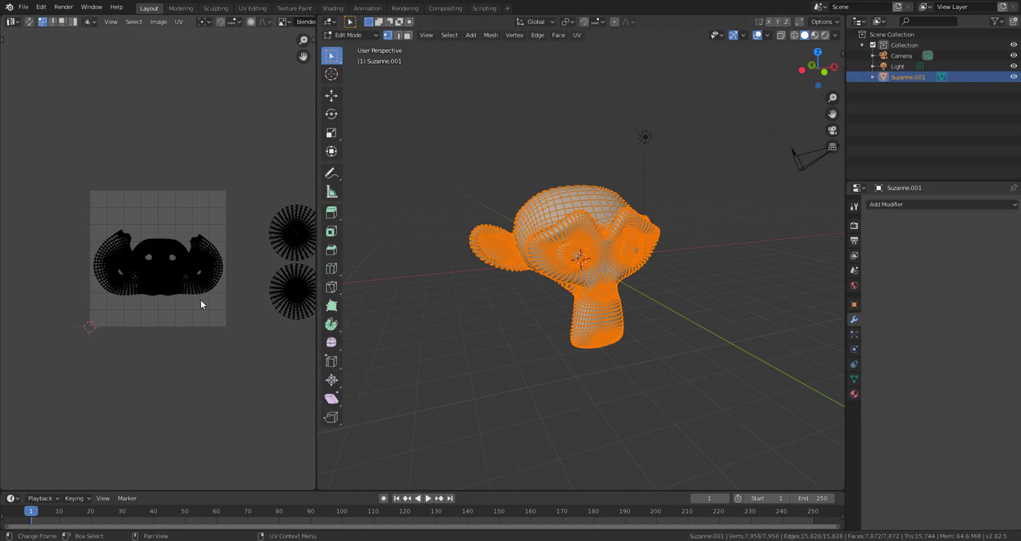
pyautogui.scroll(-2, 201, 306)
pyautogui.scroll(-1, 193, 315)
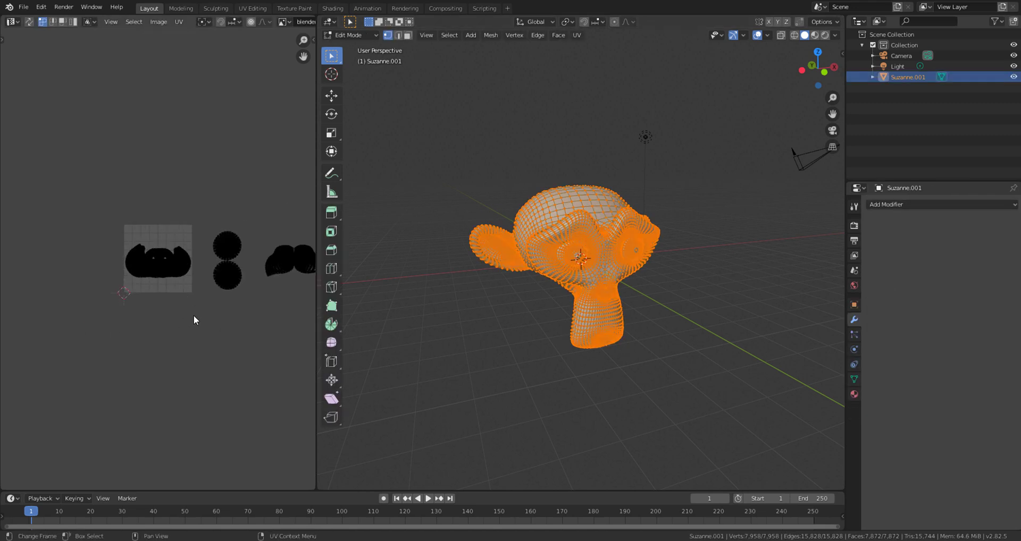
pyautogui.scroll(1, 185, 311)
pyautogui.moveTo(271, 319); pyautogui.dragTo(204, 327, button='middle')
pyautogui.scroll(3, 218, 320)
pyautogui.scroll(-2, 219, 324)
pyautogui.press('Tab')
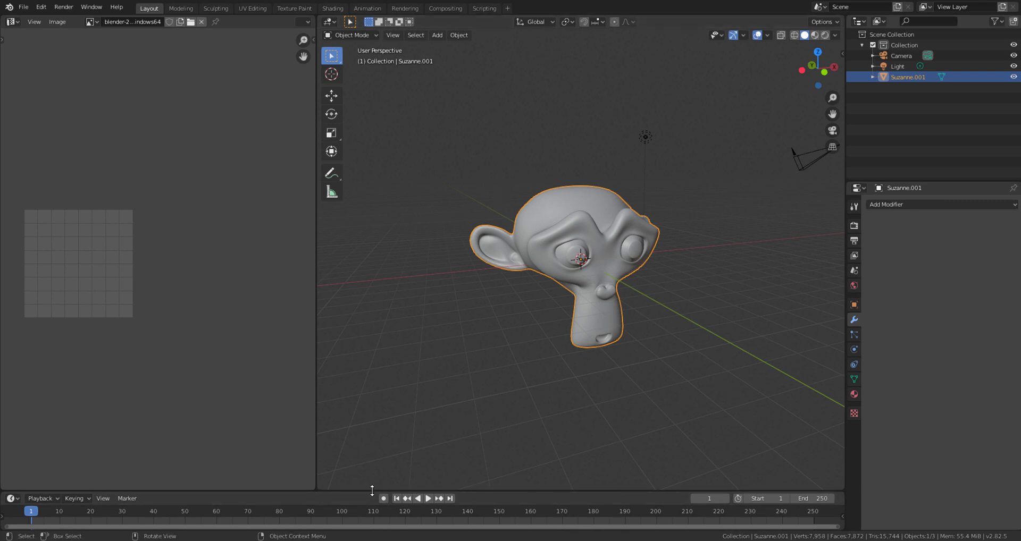
# Enlarge the timeline area to about half the window height and turn it into a Shader Editor
pyautogui.moveTo(372, 491); pyautogui.dragTo(386, 250)
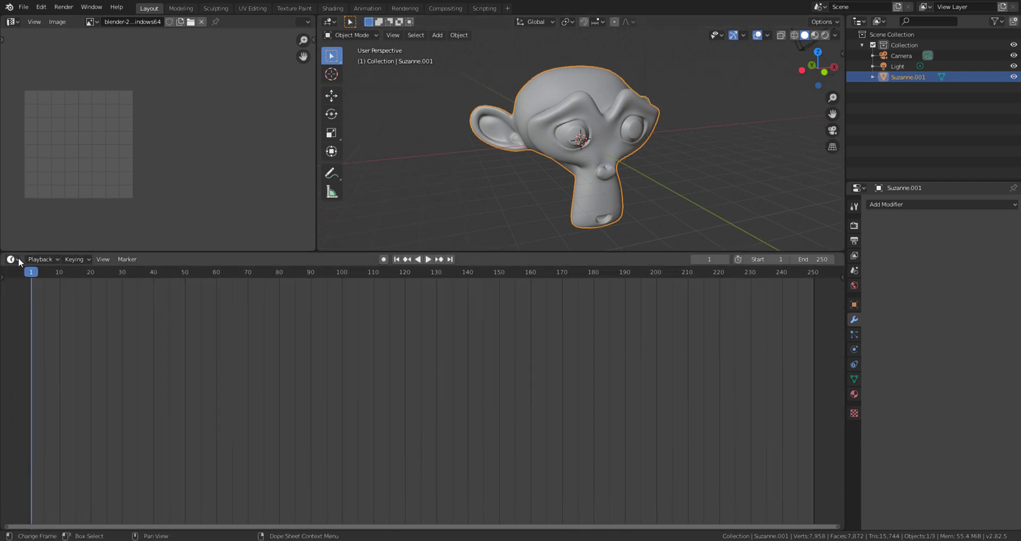
pyautogui.click(13, 259)
pyautogui.click(43, 334)
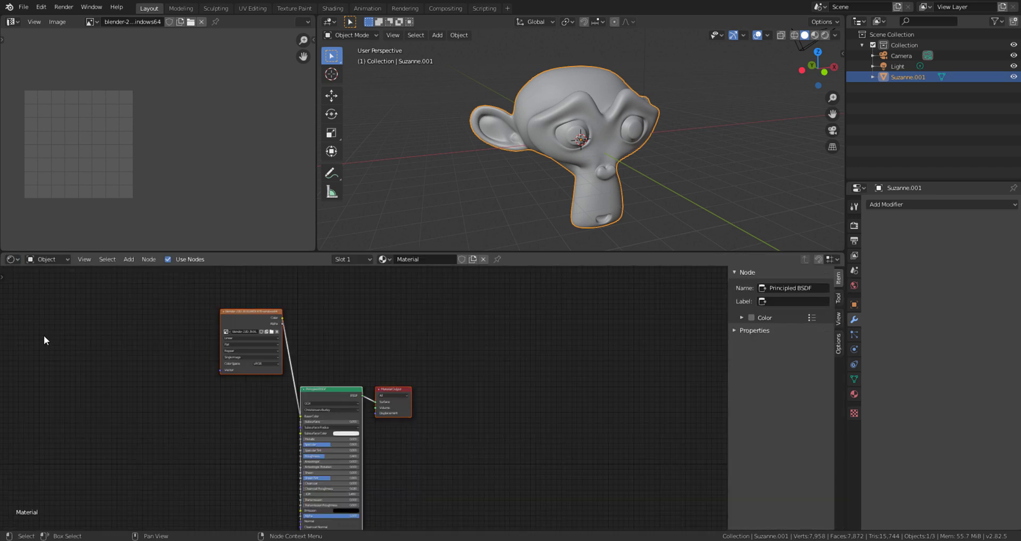
# Delete the existing image texture node linked to the Principled BSDF's Base Color
pyautogui.moveTo(472, 415); pyautogui.dragTo(524, 386, button='middle')
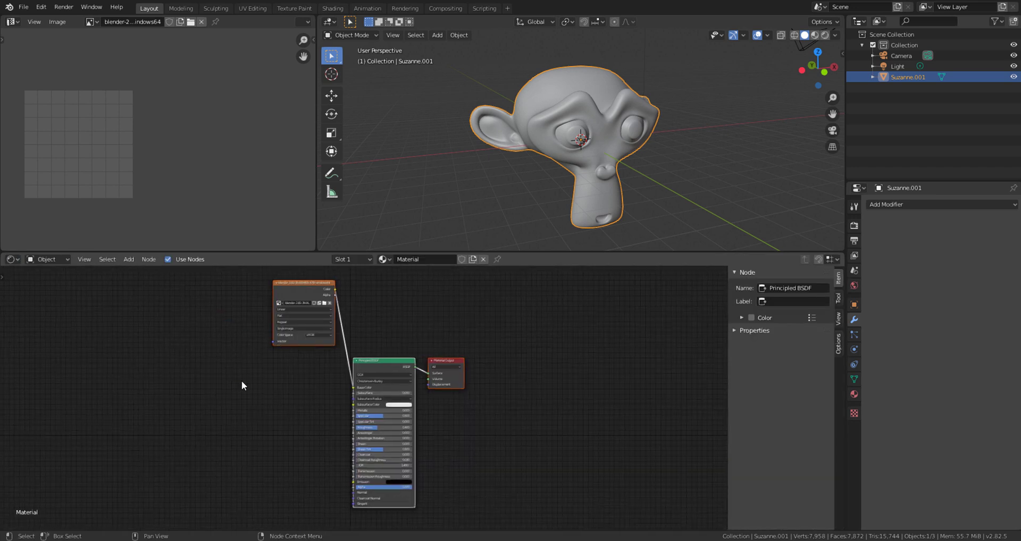
pyautogui.press('g')
pyautogui.click(176, 402)
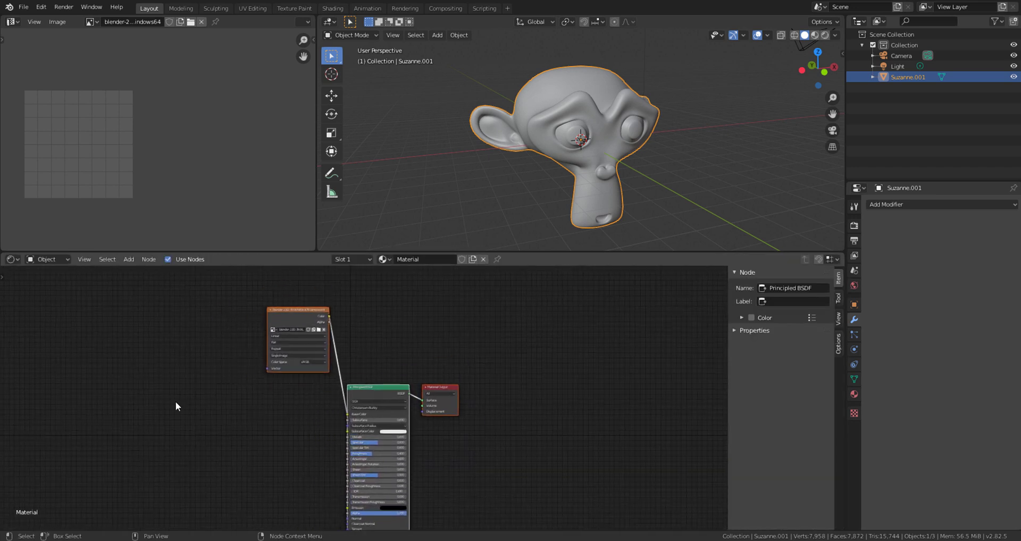
pyautogui.click(176, 402)
pyautogui.click(282, 322)
pyautogui.press('x')
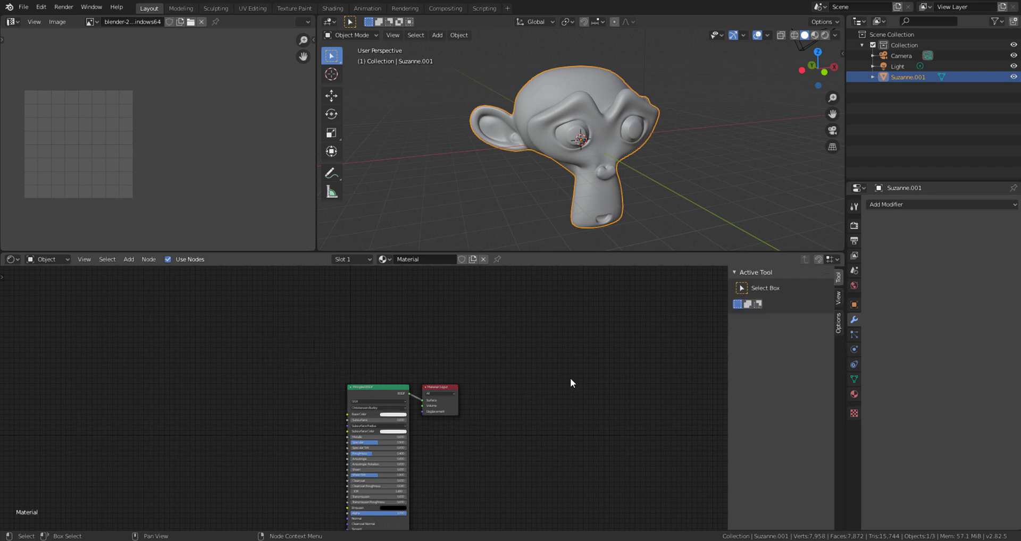
# Add an Image Texture node and place it in front of the Principled BSDF node
pyautogui.moveTo(570, 378); pyautogui.dragTo(292, 448)
pyautogui.press('KP_Decimal')
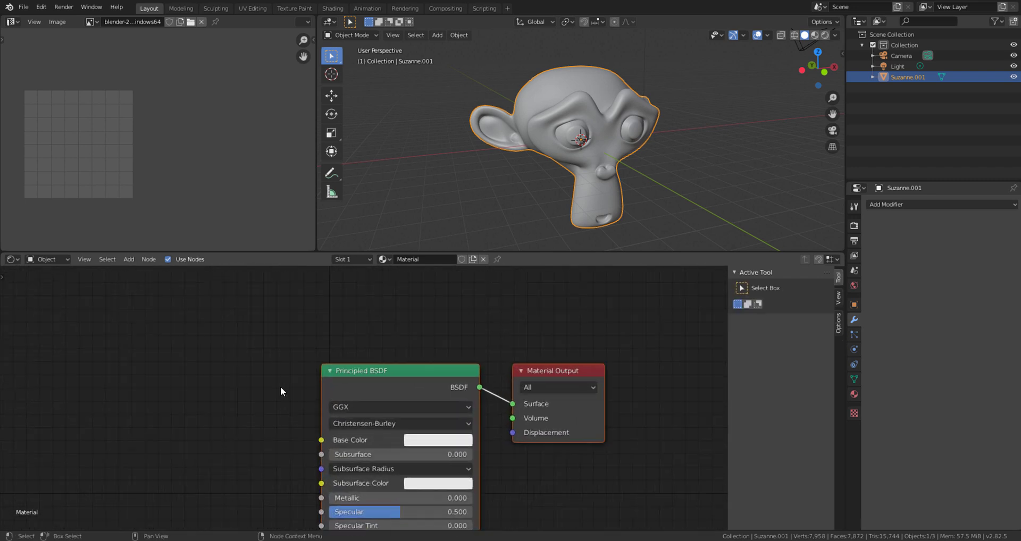
pyautogui.moveTo(298, 376); pyautogui.dragTo(319, 351, button='middle')
pyautogui.hotkey('shift', 'a')
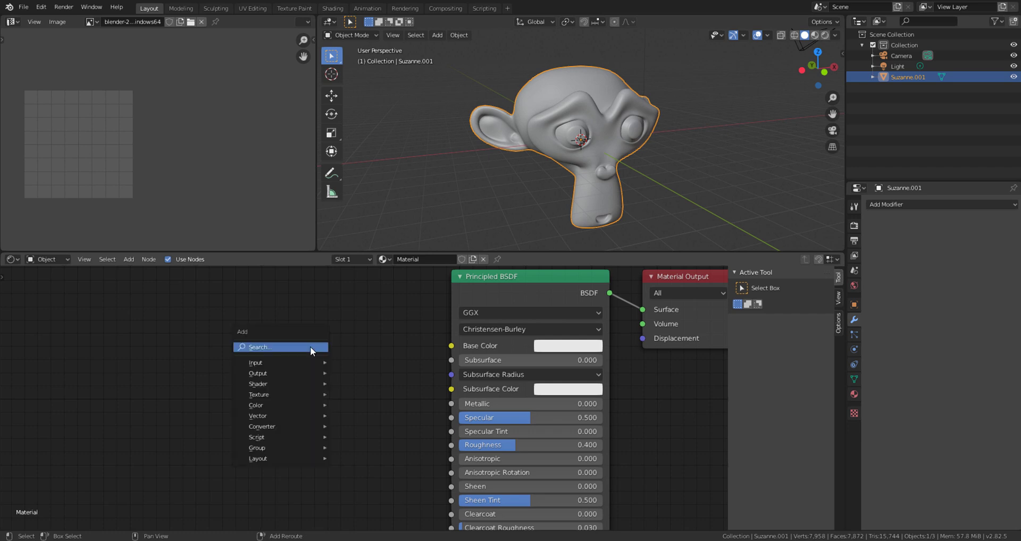
pyautogui.click(310, 347)
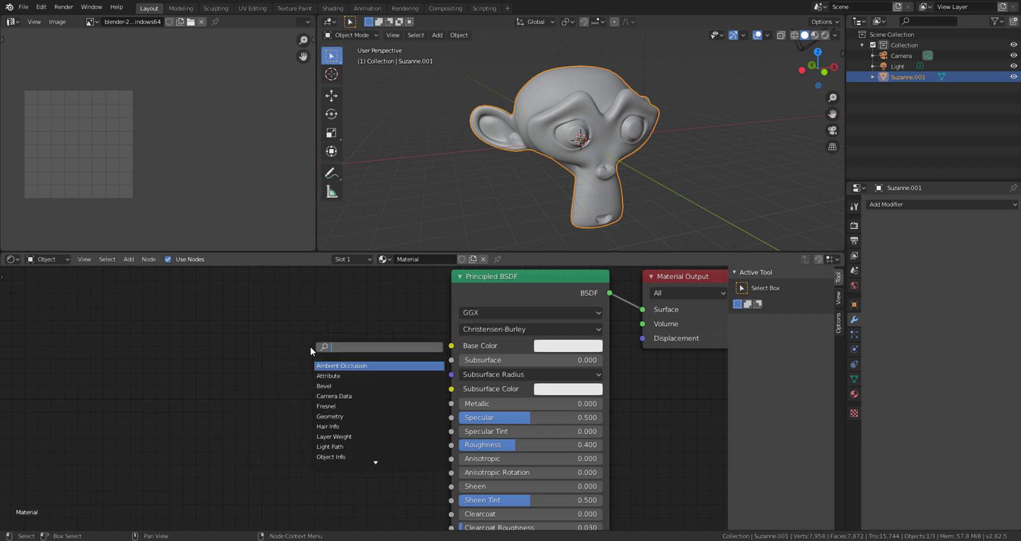
pyautogui.write('ima')
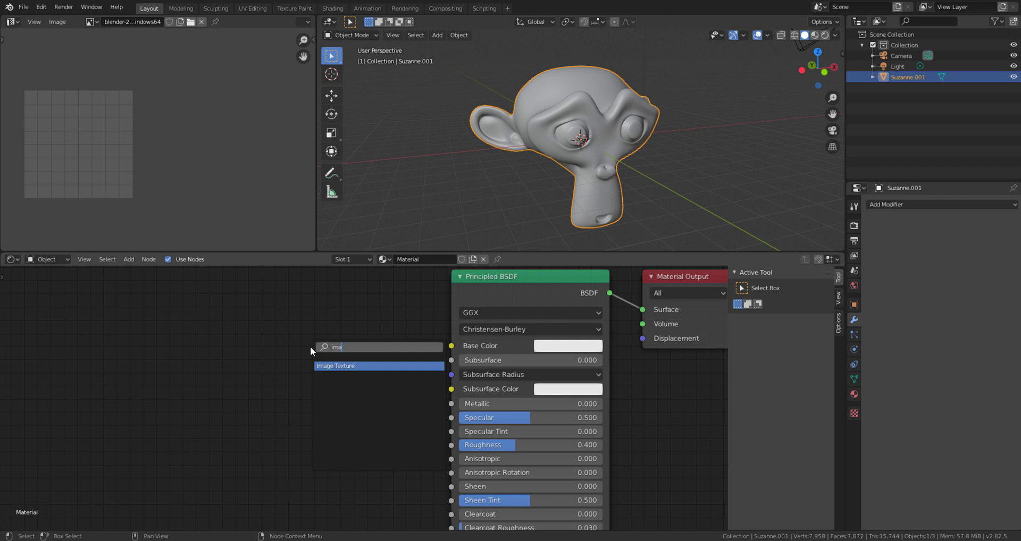
pyautogui.press('Return')
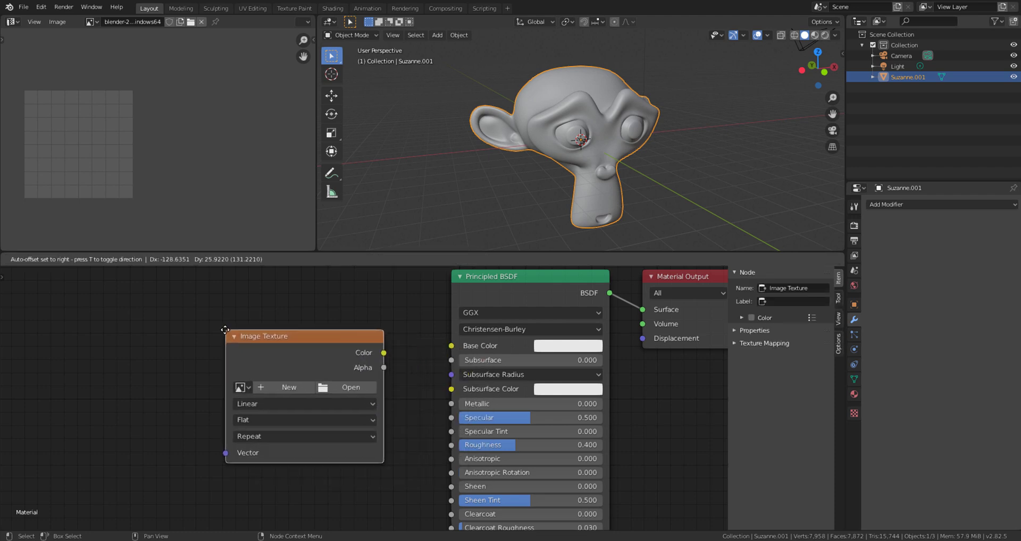
pyautogui.click(224, 329)
# Add a Mapping node and place it in front of the Image Texture node
pyautogui.moveTo(228, 402); pyautogui.dragTo(550, 388, button='middle')
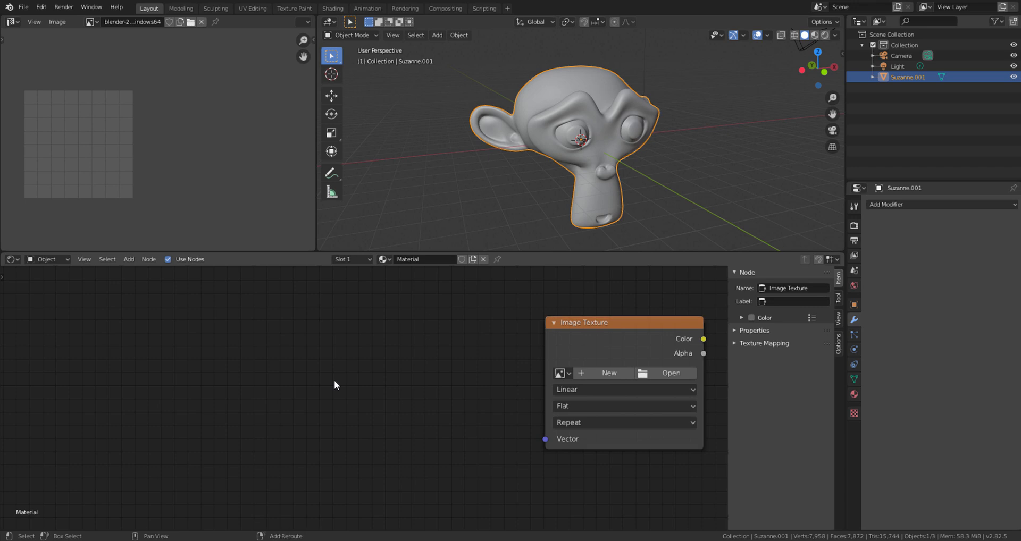
pyautogui.hotkey('shift', 'a')
pyautogui.click(334, 381)
pyautogui.write('mapping')
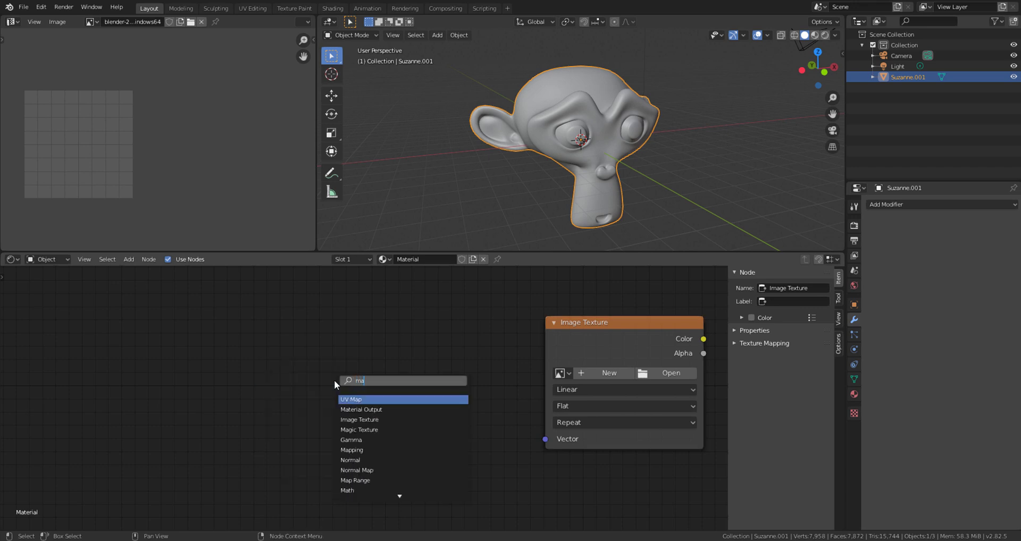
pyautogui.press('Return')
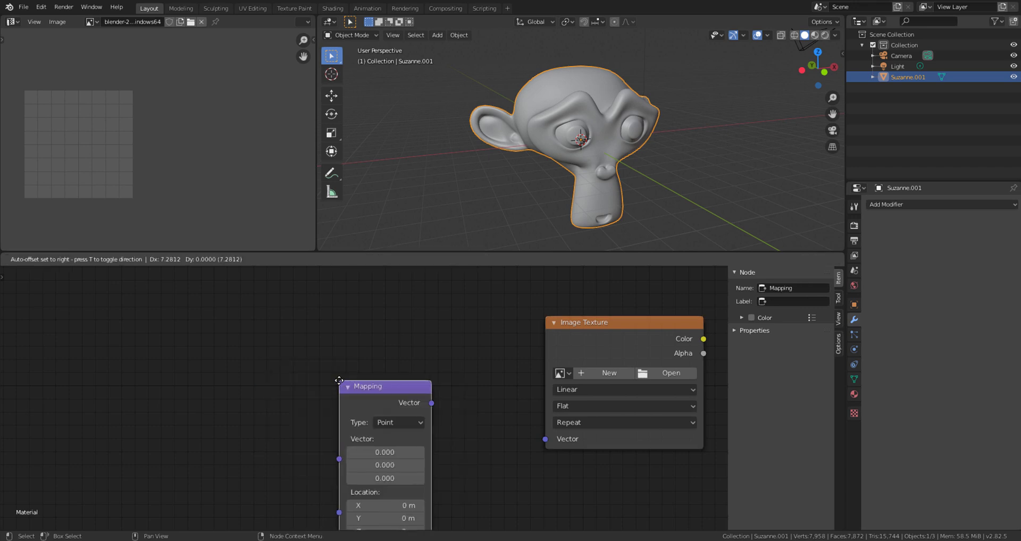
pyautogui.click(329, 340)
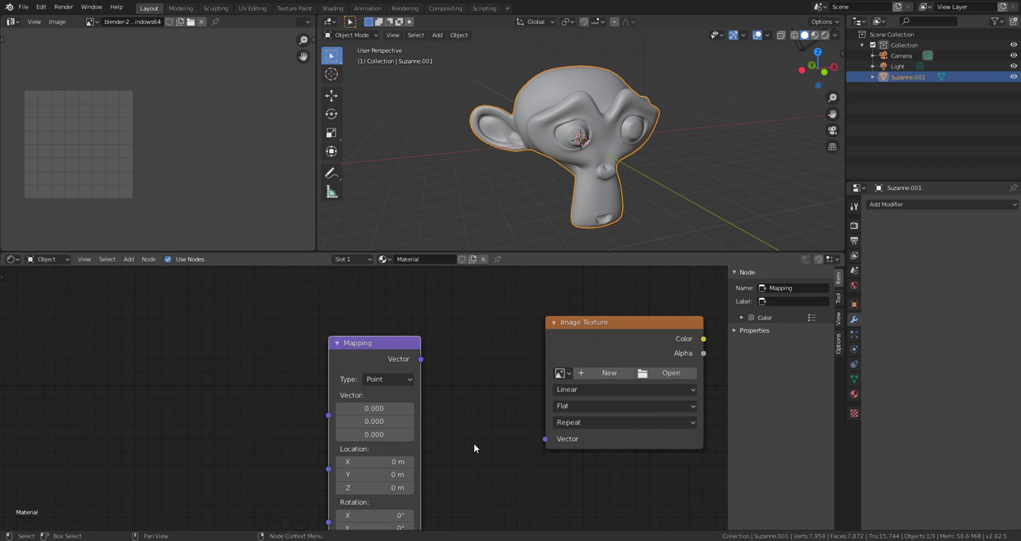
# Link the Mapping node's Vector output to the Image Texture's Vector input, and the Image Texture's Color to the Principled BSDF's Base Color
pyautogui.moveTo(621, 470); pyautogui.dragTo(460, 482, button='middle')
pyautogui.moveTo(539, 345); pyautogui.dragTo(486, 394, button='middle')
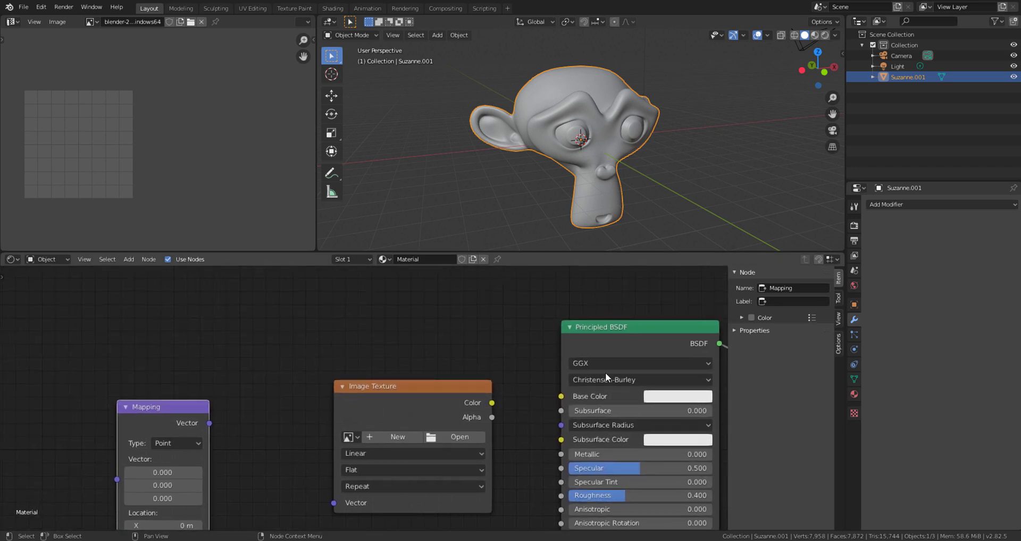
pyautogui.moveTo(361, 332); pyautogui.dragTo(83, 389, button='middle')
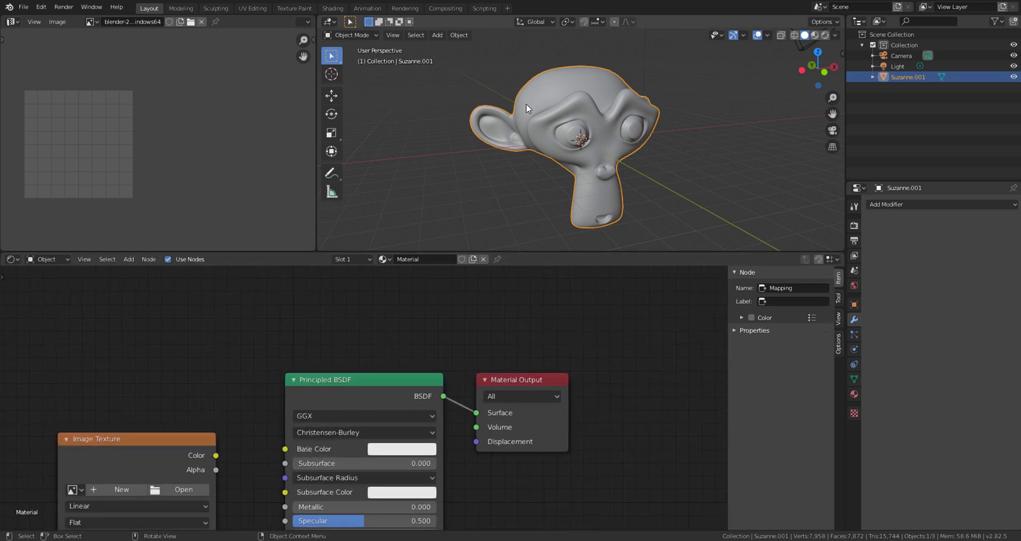
pyautogui.moveTo(319, 341); pyautogui.dragTo(699, 263, button='middle')
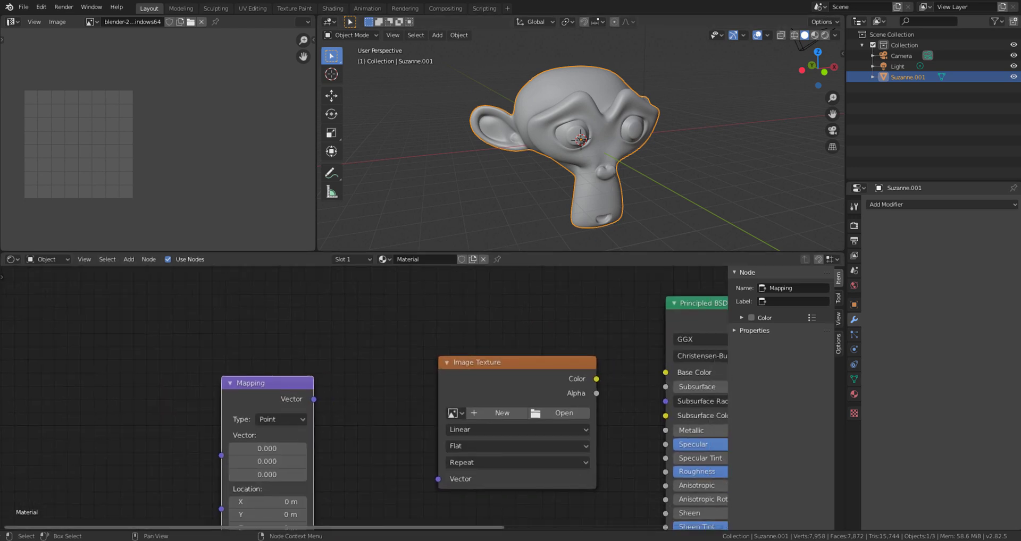
pyautogui.moveTo(313, 401); pyautogui.dragTo(444, 476)
pyautogui.moveTo(407, 506); pyautogui.dragTo(397, 413, button='middle')
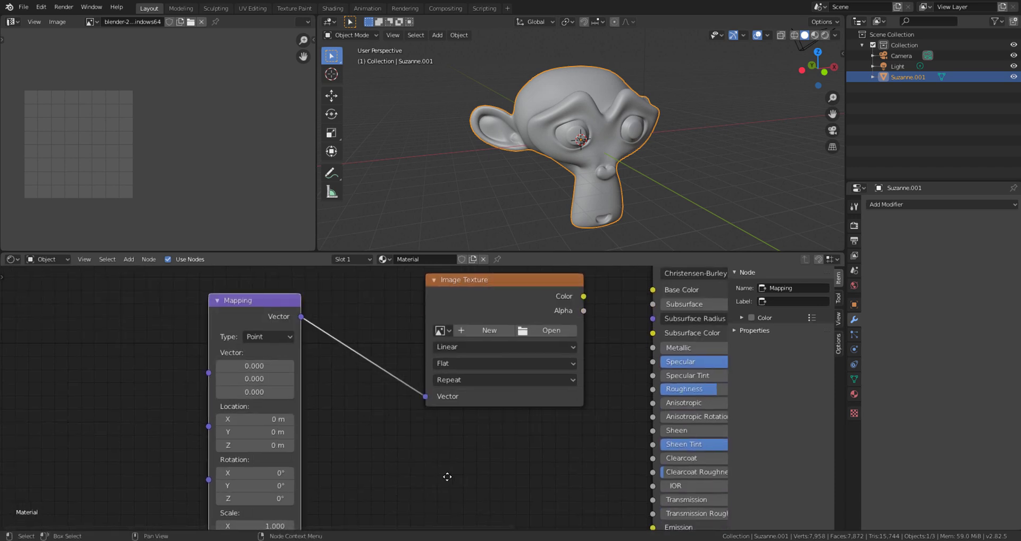
pyautogui.moveTo(447, 479); pyautogui.dragTo(298, 514, button='middle')
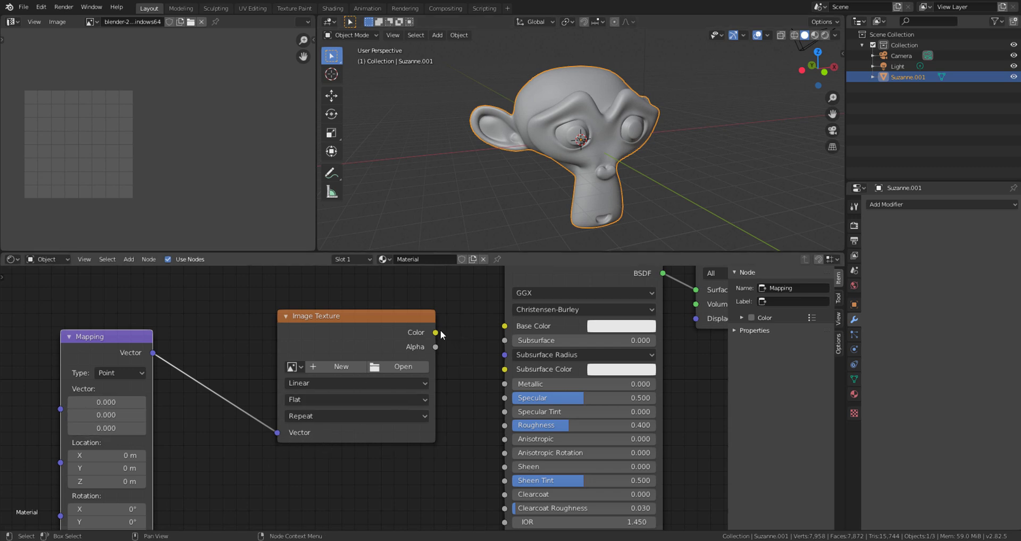
pyautogui.moveTo(435, 333); pyautogui.dragTo(506, 327)
# Add a Texture Coordinate node and place it in front of the Mapping node
pyautogui.moveTo(219, 446); pyautogui.dragTo(508, 374, button='middle')
pyautogui.hotkey('shift', 'a')
pyautogui.click(180, 370)
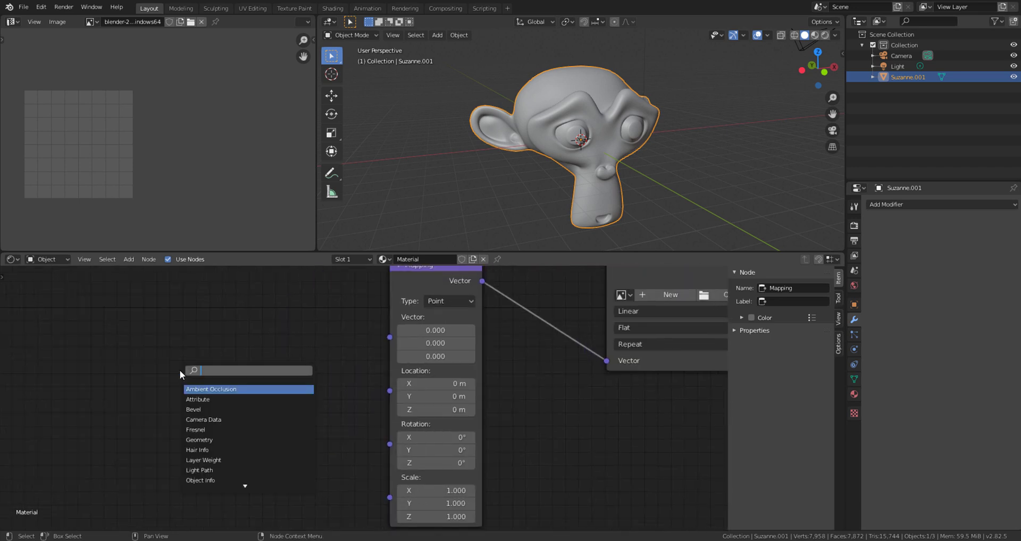
pyautogui.write('text')
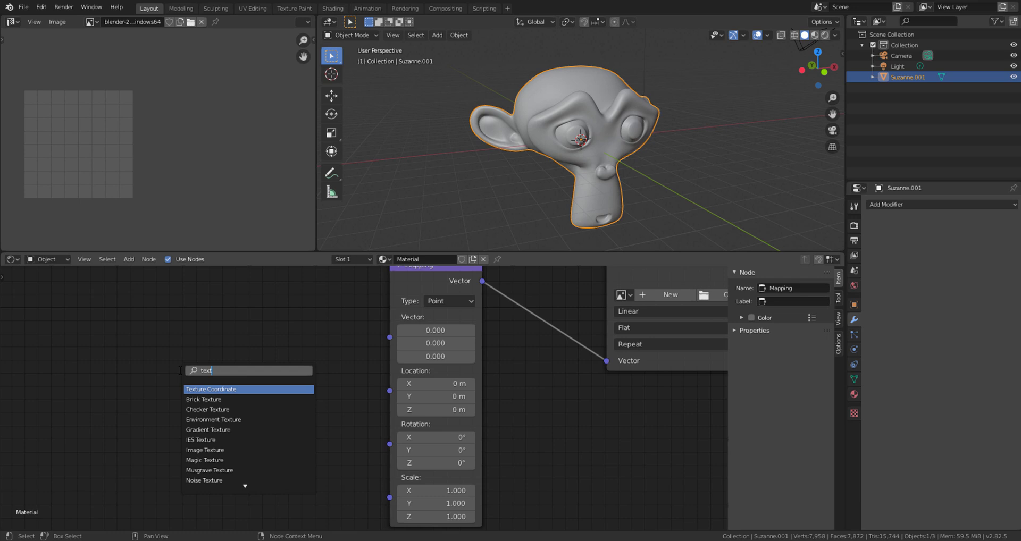
pyautogui.press('Return')
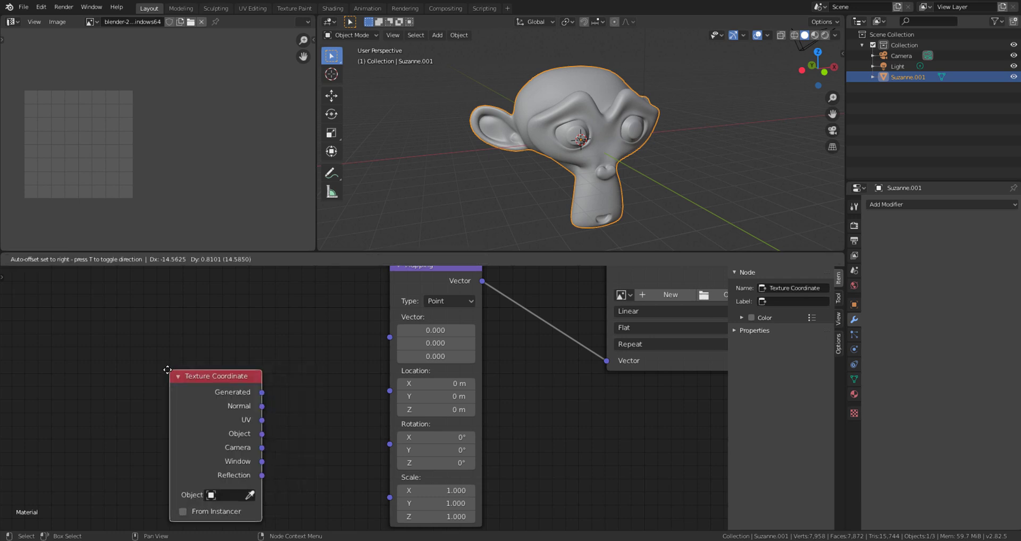
pyautogui.click(120, 308)
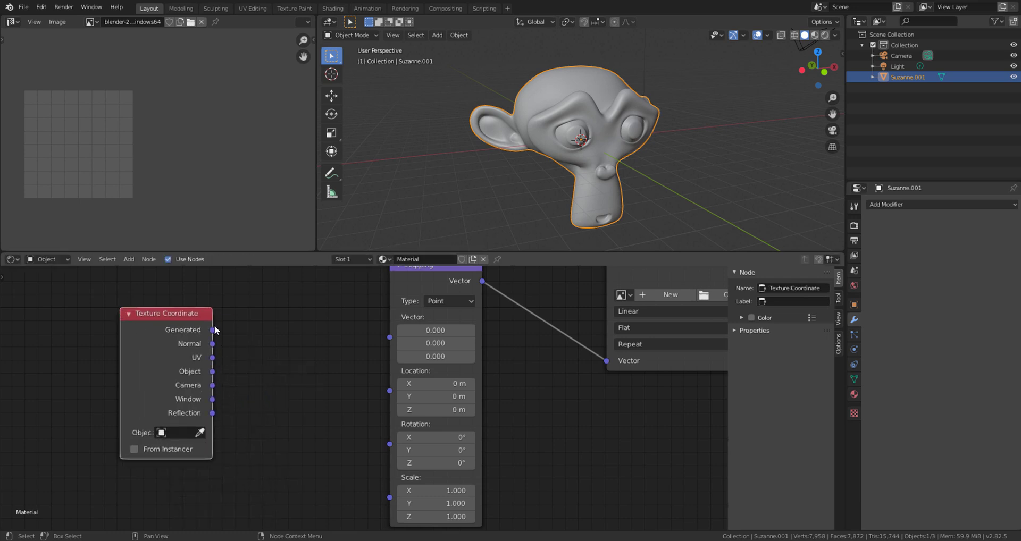
# Show the viewport in Material Preview and try the Generated and Normal coordinates before linking UV to the Mapping node's Vector input
pyautogui.moveTo(212, 333); pyautogui.dragTo(232, 333)
pyautogui.moveTo(326, 312); pyautogui.dragTo(391, 340)
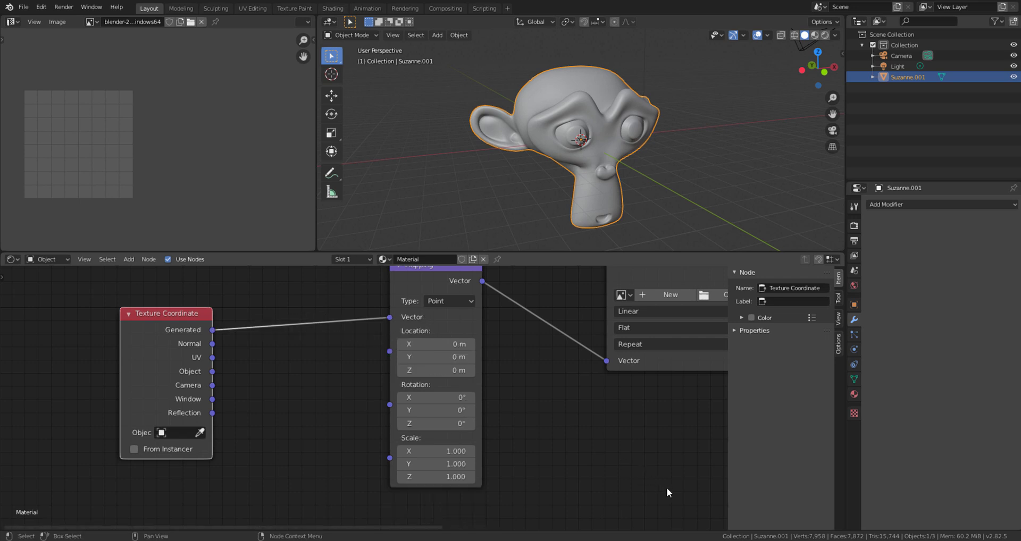
pyautogui.click(814, 34)
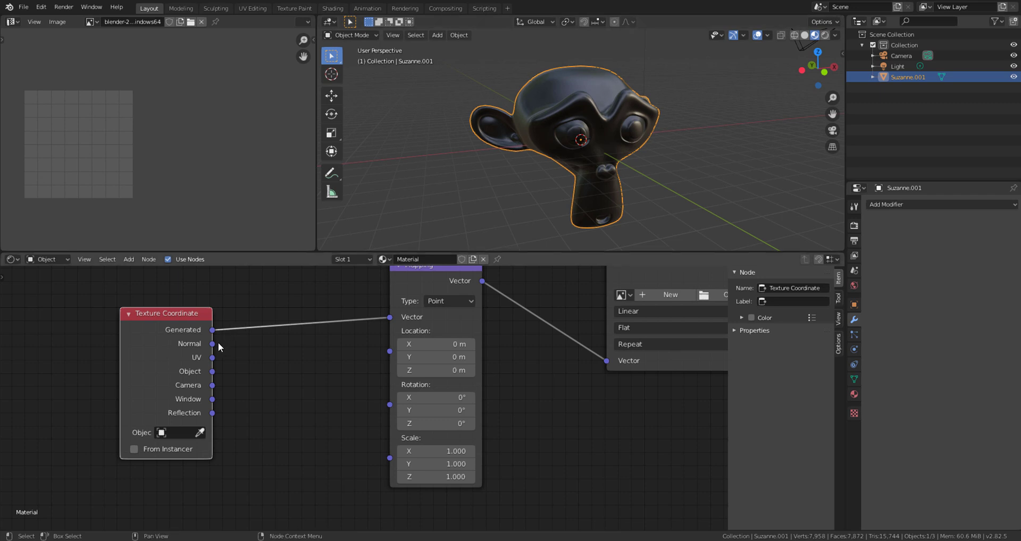
pyautogui.moveTo(213, 344); pyautogui.dragTo(394, 317)
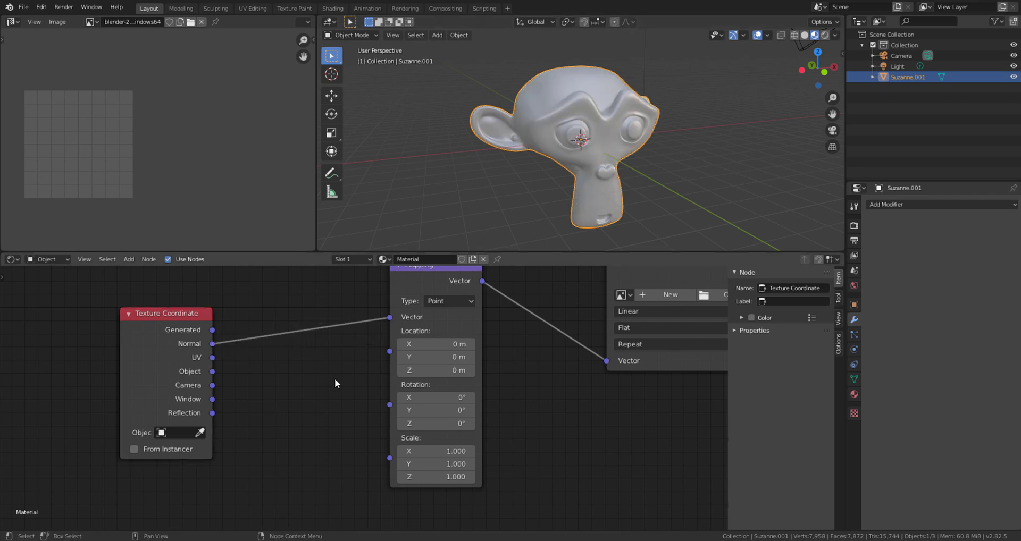
pyautogui.moveTo(213, 358); pyautogui.dragTo(390, 317)
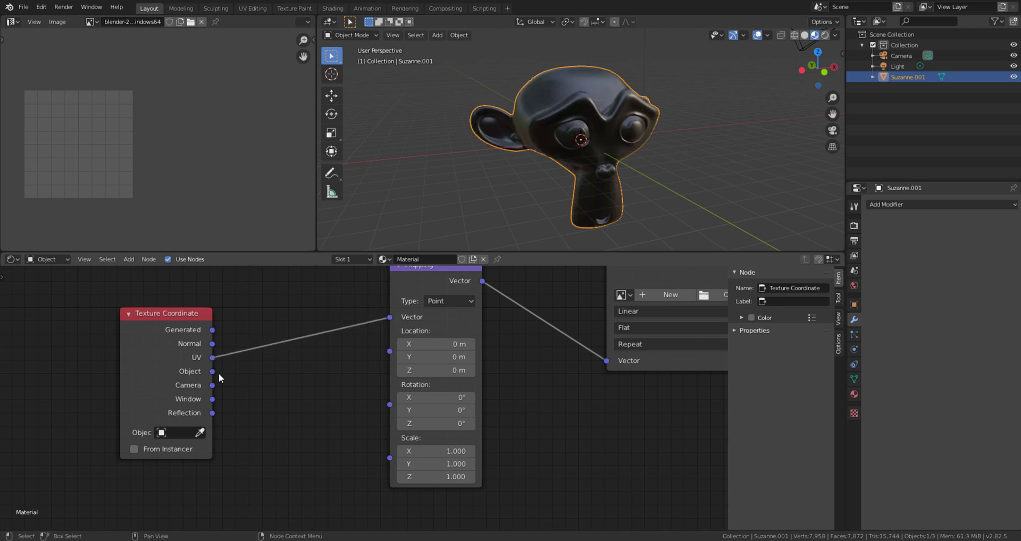
# Load 1001_Base_Color.png from F:\Textures\Susan into the Image Texture node
pyautogui.moveTo(682, 404); pyautogui.dragTo(231, 480, button='middle')
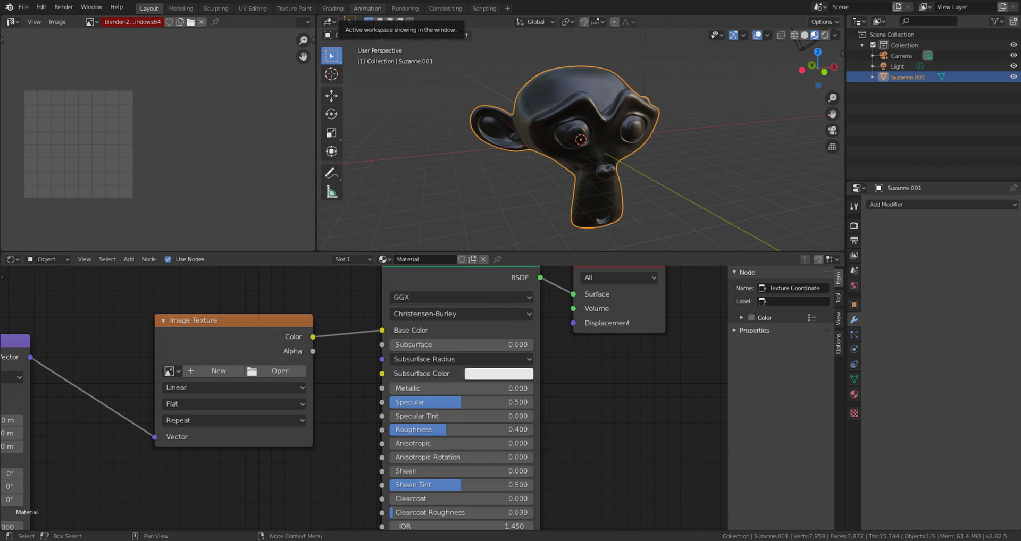
pyautogui.moveTo(1, 160); pyautogui.dragTo(342, 123)
pyautogui.doubleClick(317, 169)
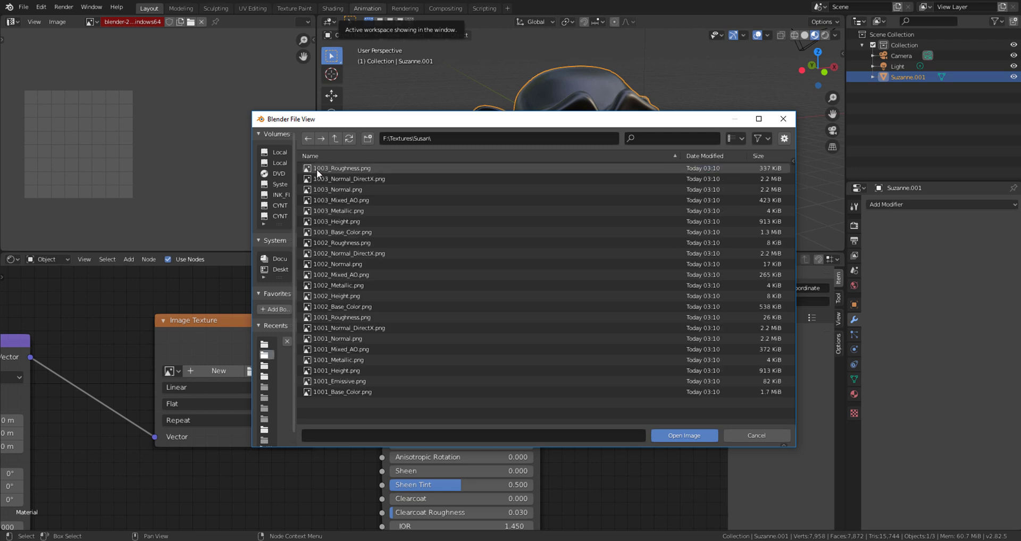
pyautogui.click(353, 396)
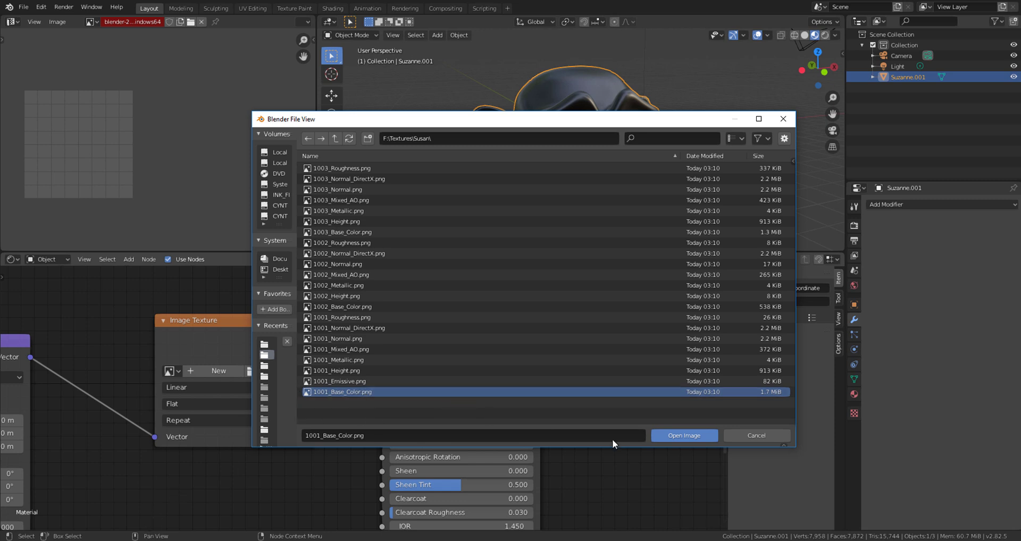
pyautogui.click(691, 436)
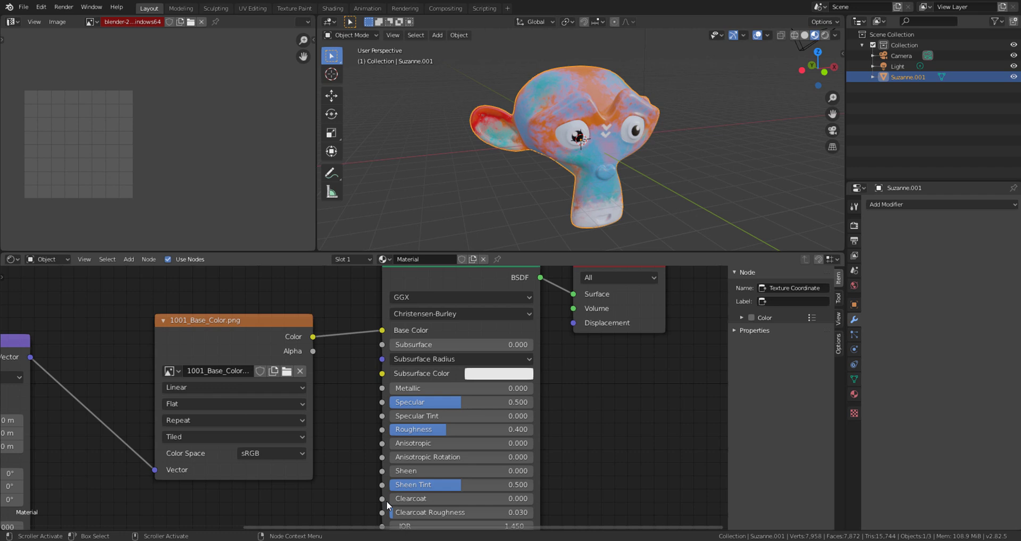
# Switch the Image Texture node to the blender-2.82-3b163483c478-windows64 image and back to 1001_Base_Color.png to compare them
pyautogui.click(170, 371)
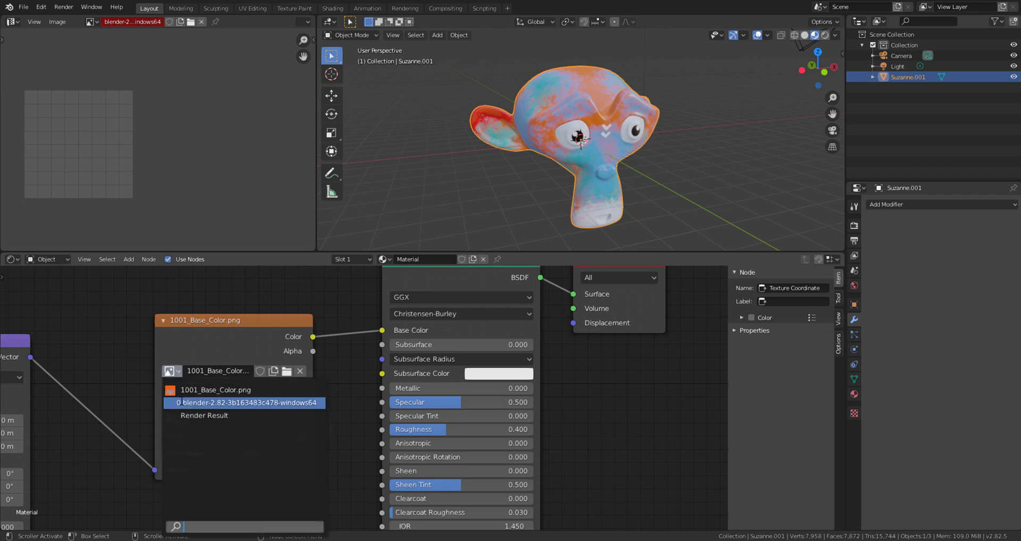
pyautogui.click(240, 402)
pyautogui.click(169, 371)
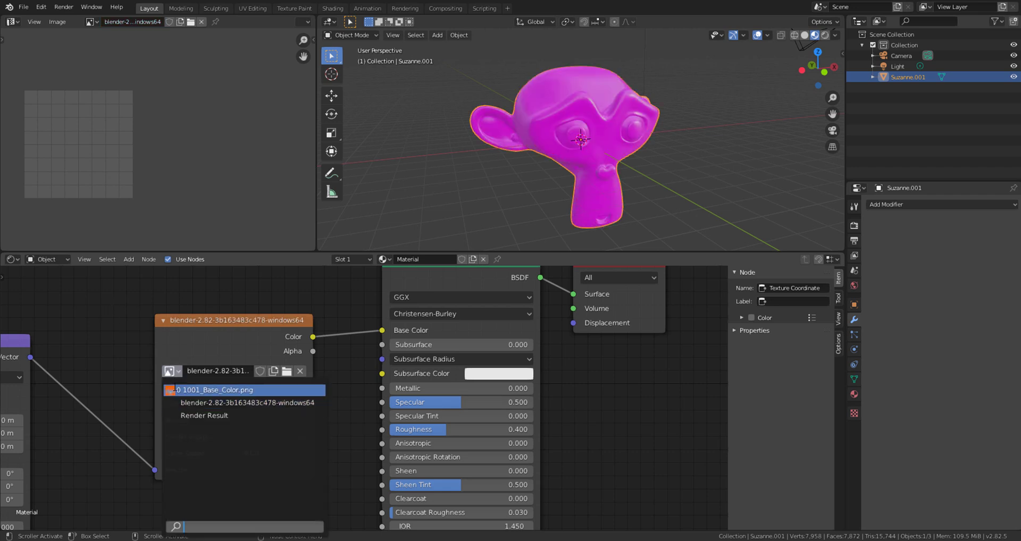
pyautogui.click(176, 390)
pyautogui.click(173, 366)
pyautogui.click(178, 402)
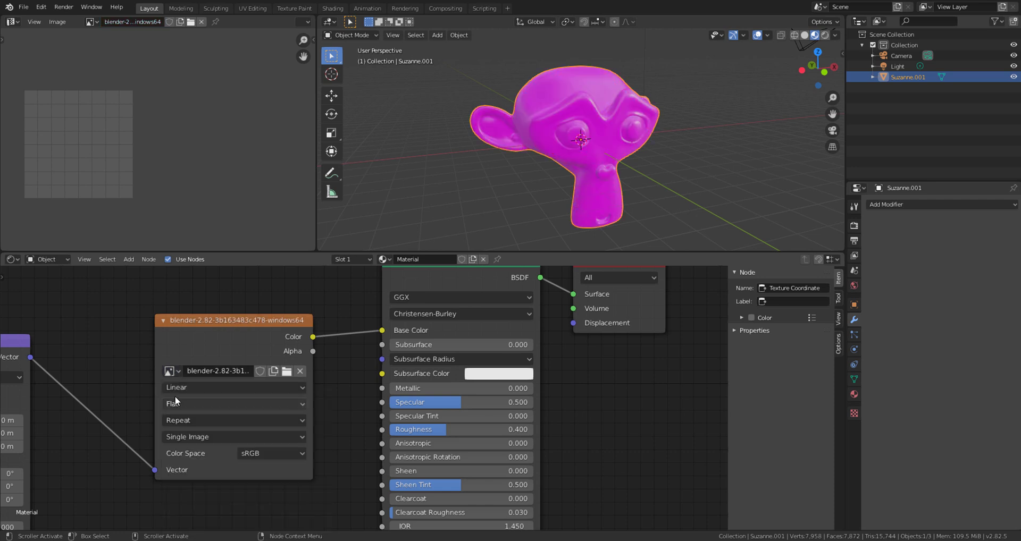
pyautogui.click(170, 371)
pyautogui.click(176, 390)
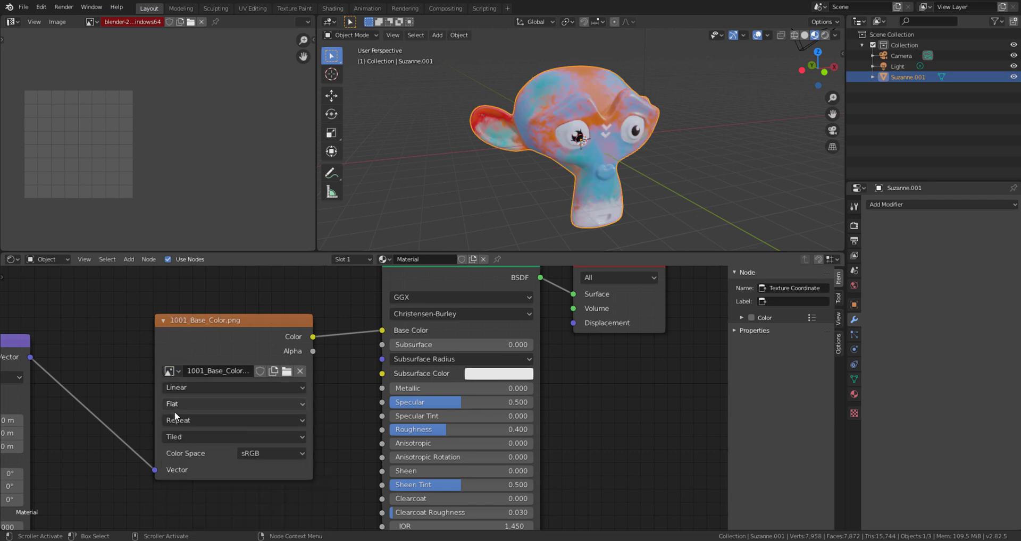
# Nudge the Image Texture node upward and retry the blender-2.82-3b163483c478-windows64 image in it before reassigning 1001_Base_Color.png
pyautogui.moveTo(223, 321); pyautogui.dragTo(222, 298)
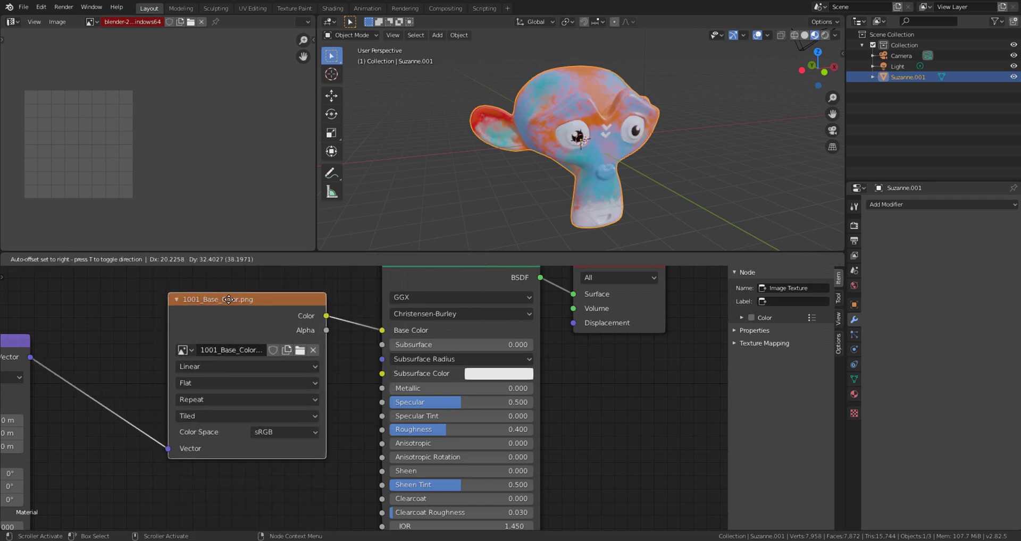
pyautogui.click(177, 348)
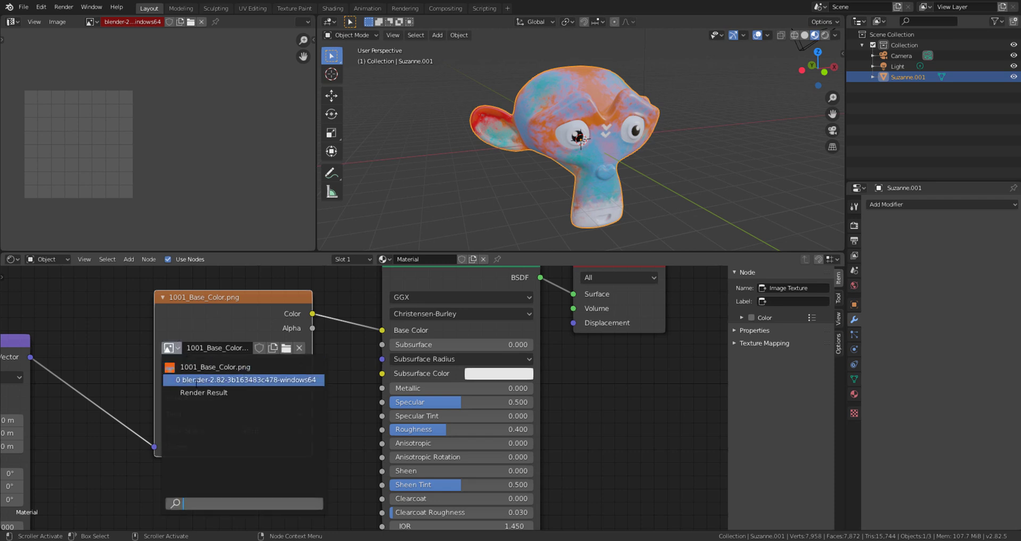
pyautogui.click(191, 380)
pyautogui.click(171, 348)
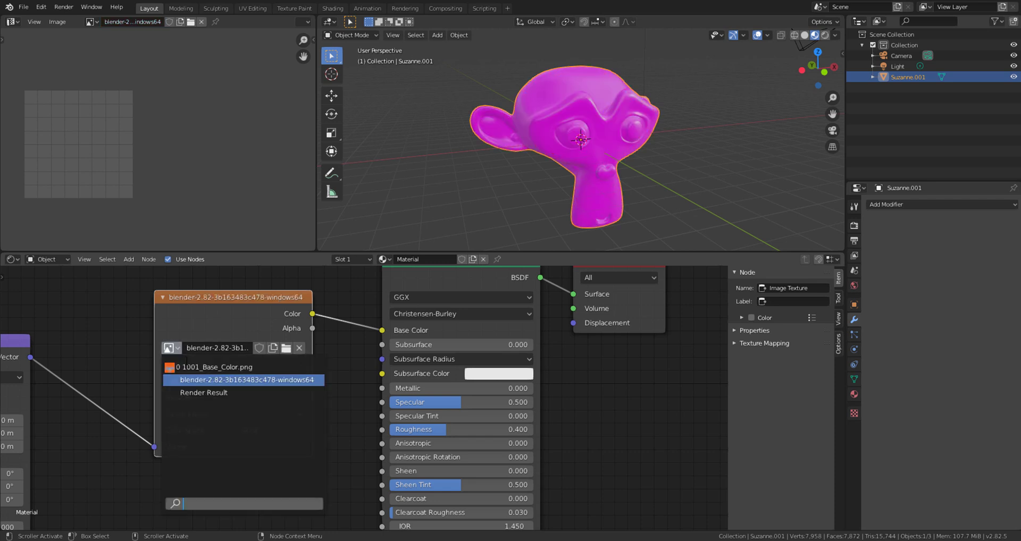
pyautogui.click(187, 367)
# Set the Image Texture node's source to Single Image
pyautogui.click(204, 415)
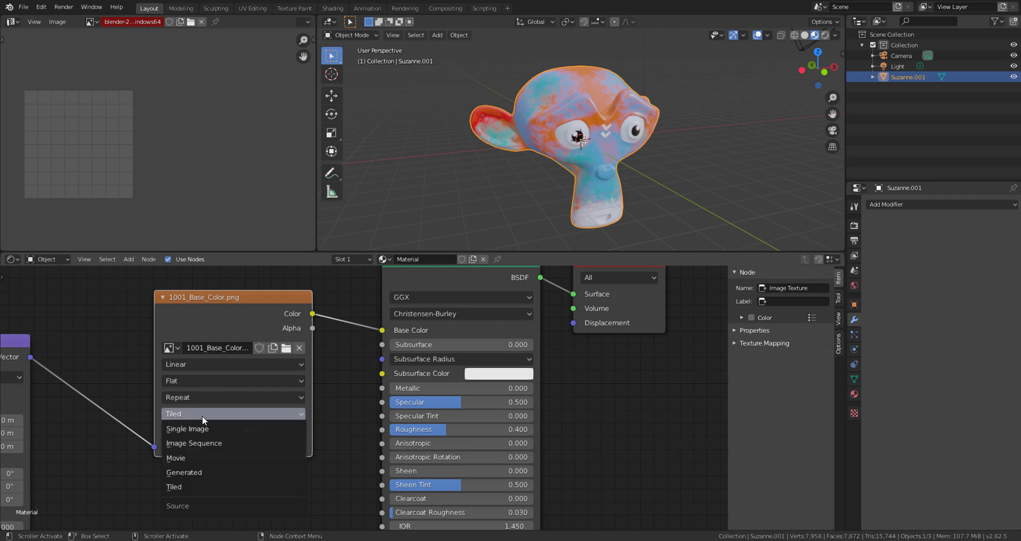
pyautogui.click(194, 429)
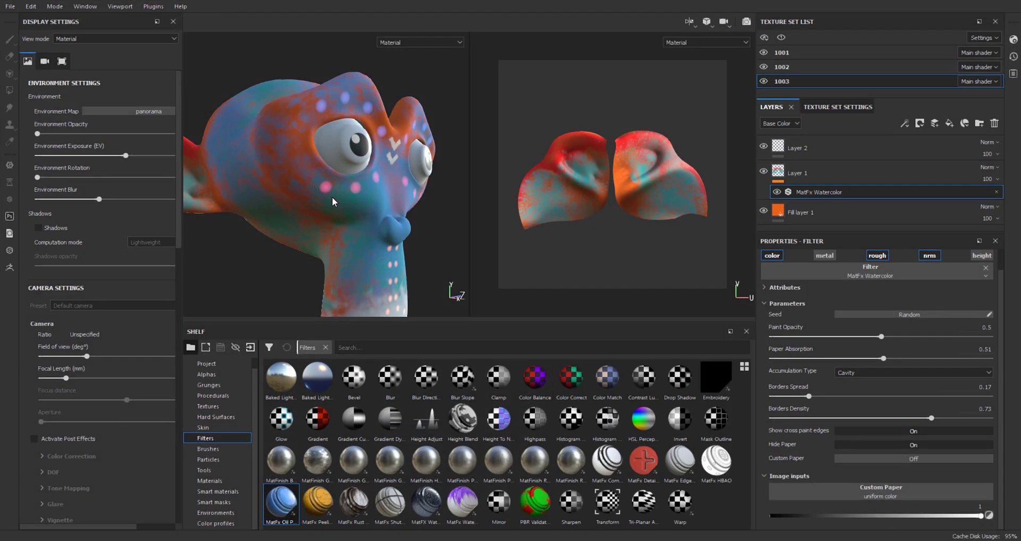
# In Substance Painter, select texture set 1001 and hide sets 1002 and 1003 to examine it alone before showing them again
pyautogui.scroll(3, 332, 199)
pyautogui.click(791, 52)
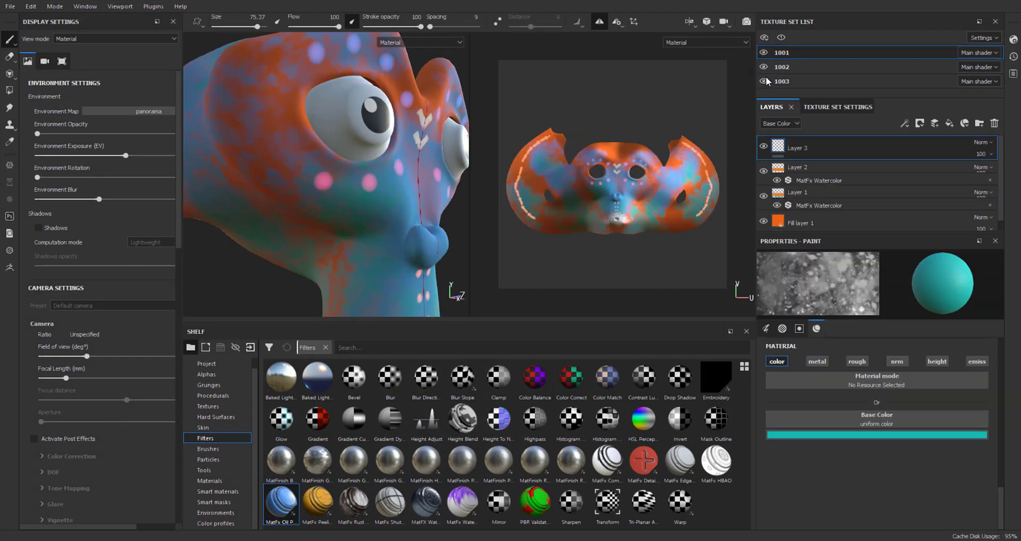
pyautogui.click(764, 81)
pyautogui.click(763, 67)
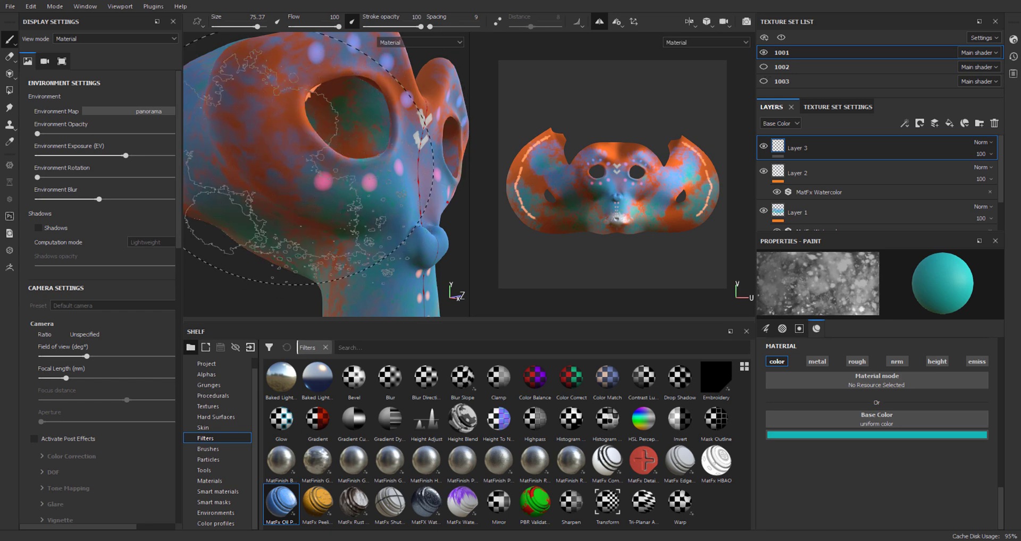
pyautogui.scroll(-5, 339, 198)
pyautogui.scroll(2, 339, 197)
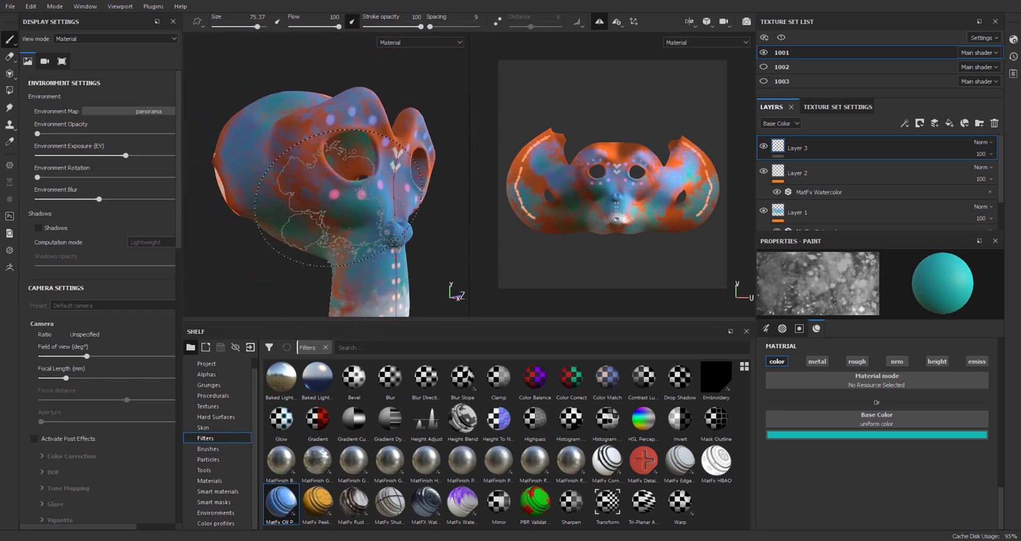
pyautogui.click(763, 67)
pyautogui.click(764, 81)
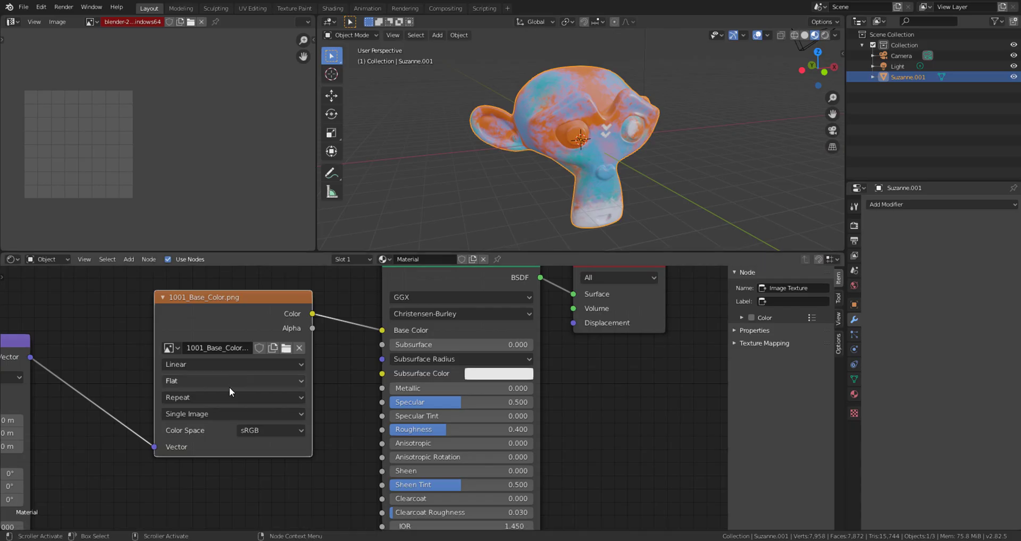
# Back in Blender, set the source of the 1001_Base_Color.png texture node to Tiled
pyautogui.click(229, 413)
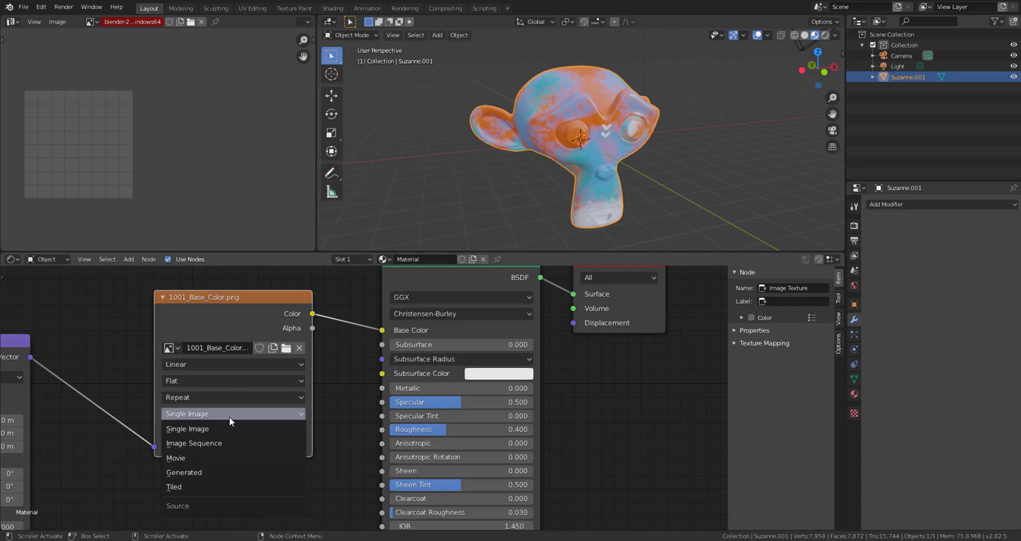
pyautogui.click(187, 487)
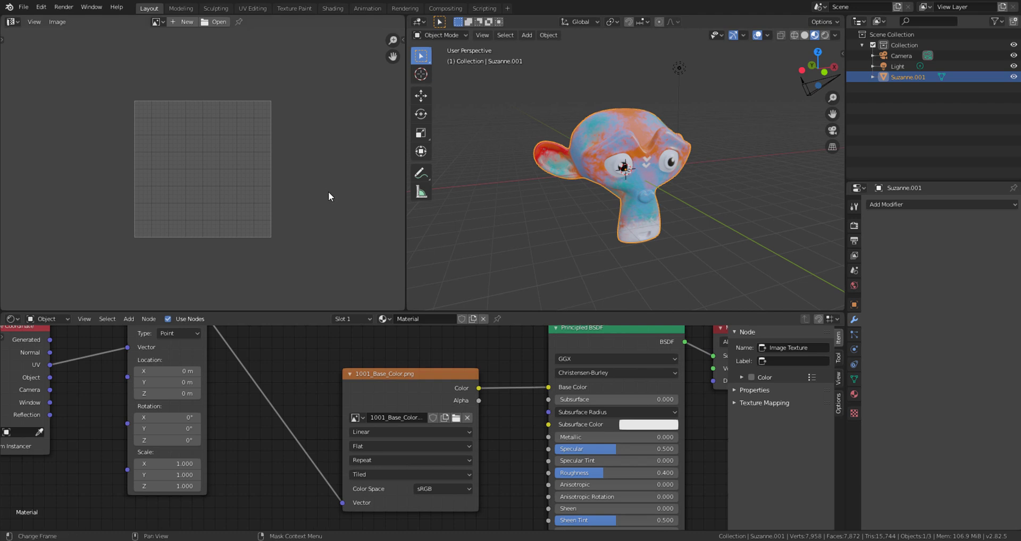
# Duplicate the 1001_Base_Color.png Image Texture node and place the copy below the original
pyautogui.scroll(-1, 519, 439)
pyautogui.scroll(3, 519, 439)
pyautogui.scroll(-4, 553, 431)
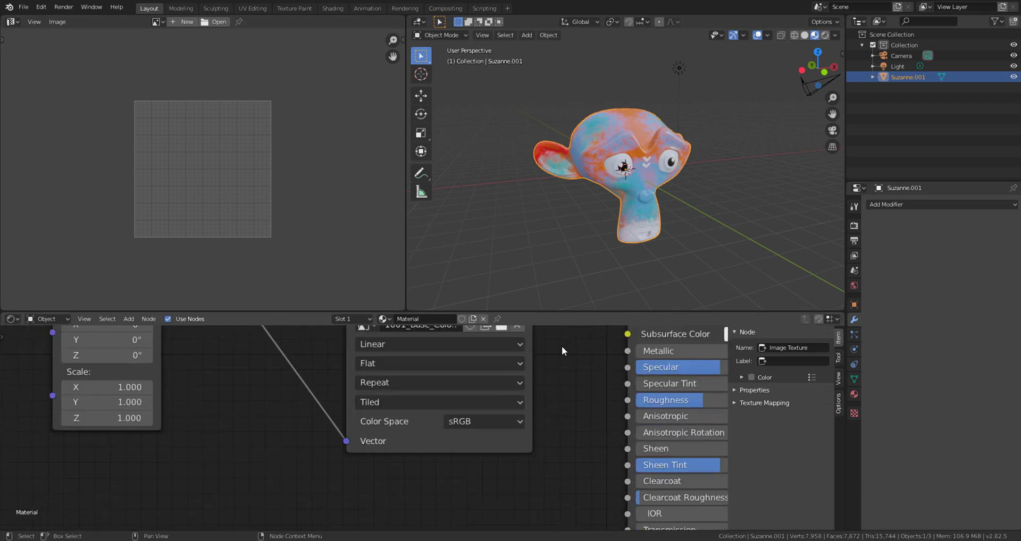
pyautogui.hotkey('shift', 'a')
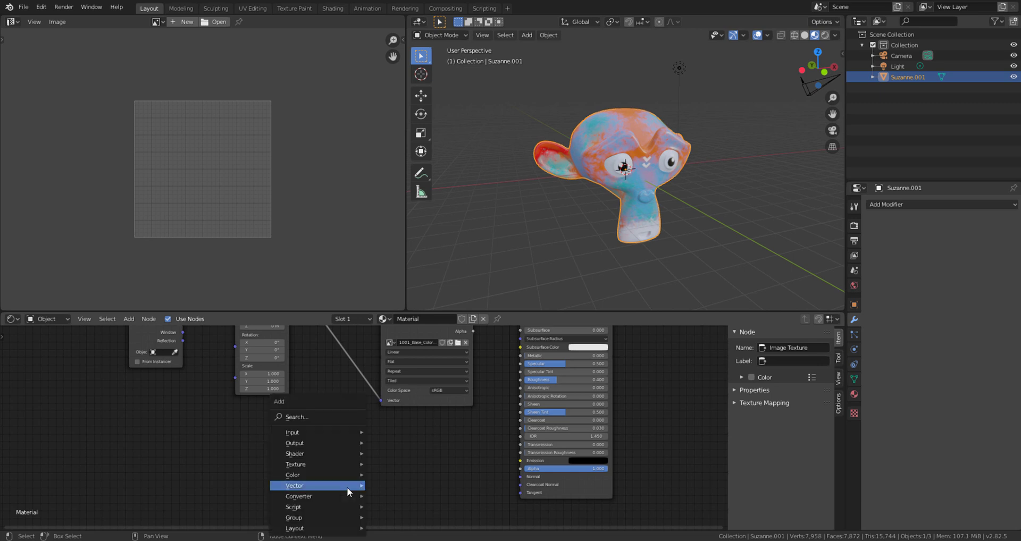
pyautogui.scroll(-3, 478, 450)
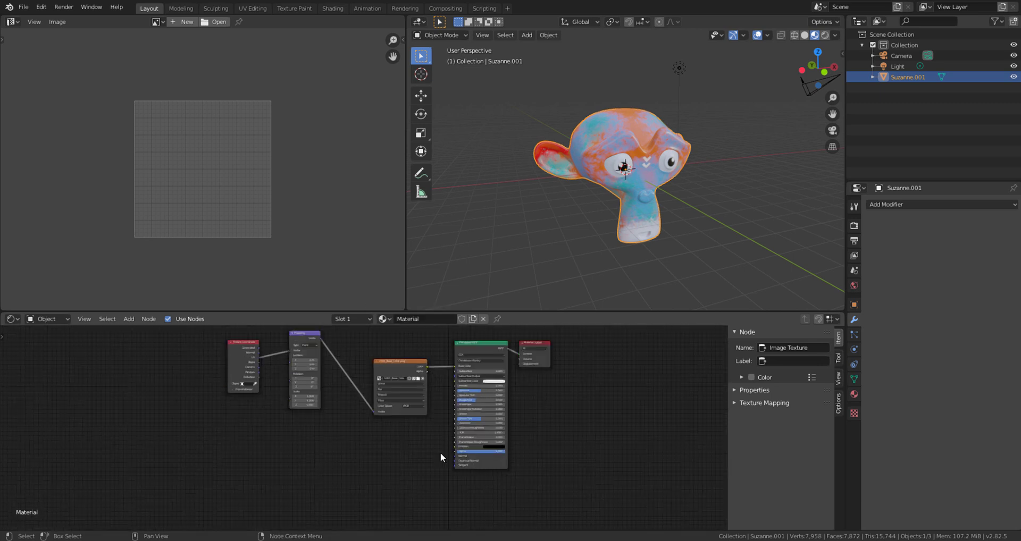
pyautogui.click(410, 360)
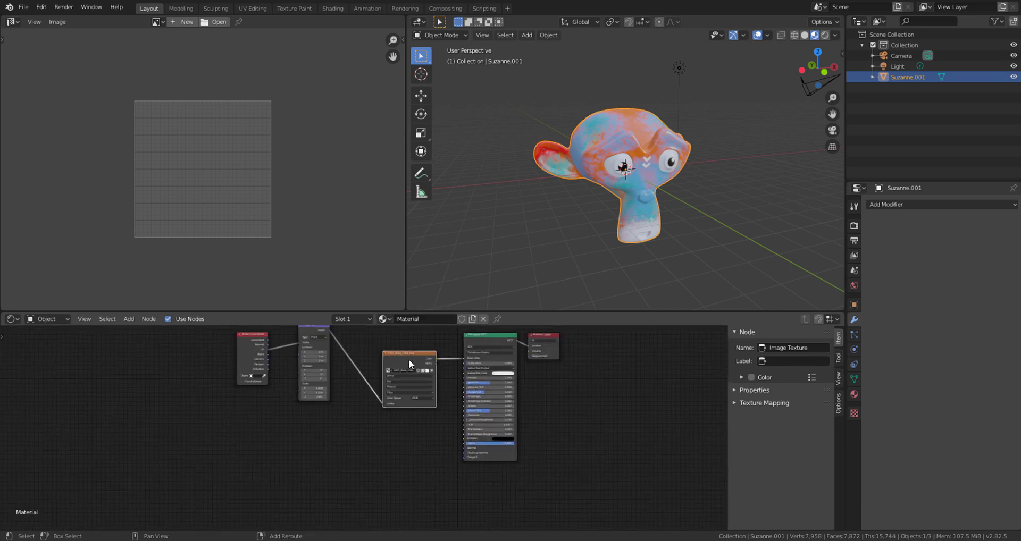
pyautogui.hotkey('shift', 'd')
pyautogui.click(421, 454)
pyautogui.scroll(1, 346, 395)
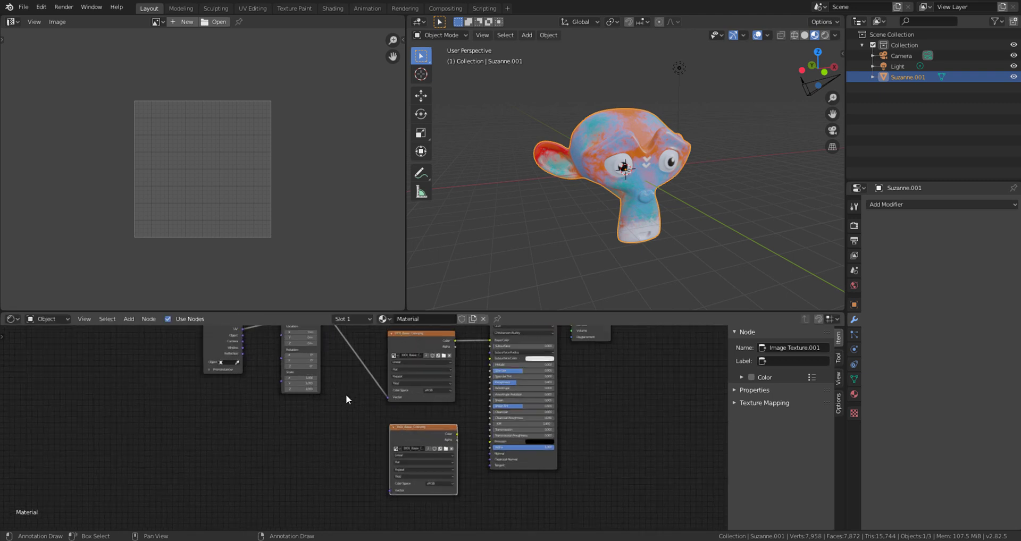
# Move the Mapping node lower and link its Vector output to the duplicated Image Texture node's Vector input
pyautogui.scroll(2, 347, 407)
pyautogui.scroll(-2, 346, 407)
pyautogui.moveTo(322, 408); pyautogui.dragTo(309, 427, button='middle')
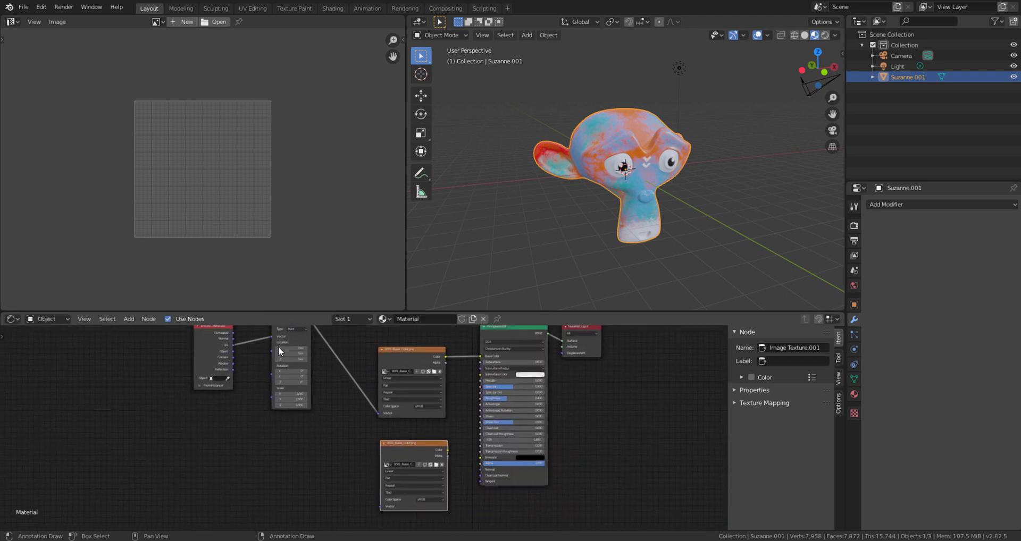
pyautogui.moveTo(297, 343); pyautogui.dragTo(291, 382)
pyautogui.moveTo(357, 403); pyautogui.dragTo(357, 386, button='middle')
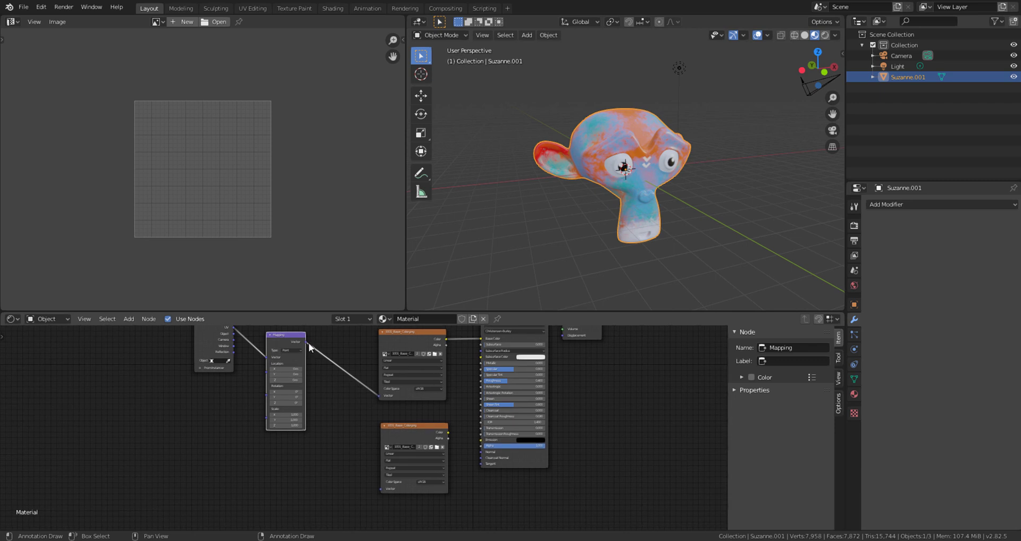
pyautogui.moveTo(306, 342); pyautogui.dragTo(381, 487)
# Link the duplicated Image Texture node's Color output to the Principled BSDF's Emission input
pyautogui.scroll(4, 431, 464)
pyautogui.moveTo(505, 407); pyautogui.dragTo(221, 412, button='middle')
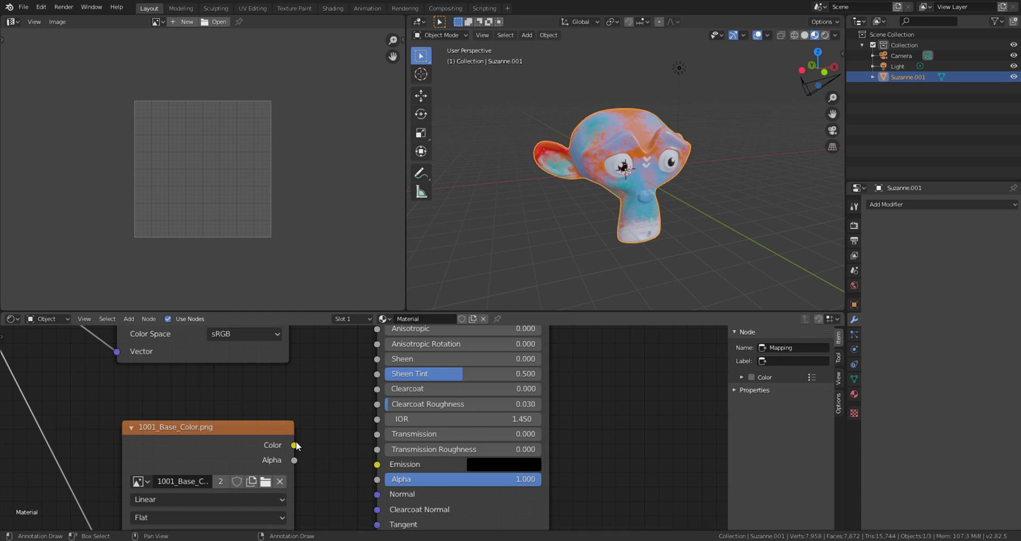
pyautogui.moveTo(294, 446); pyautogui.dragTo(381, 466)
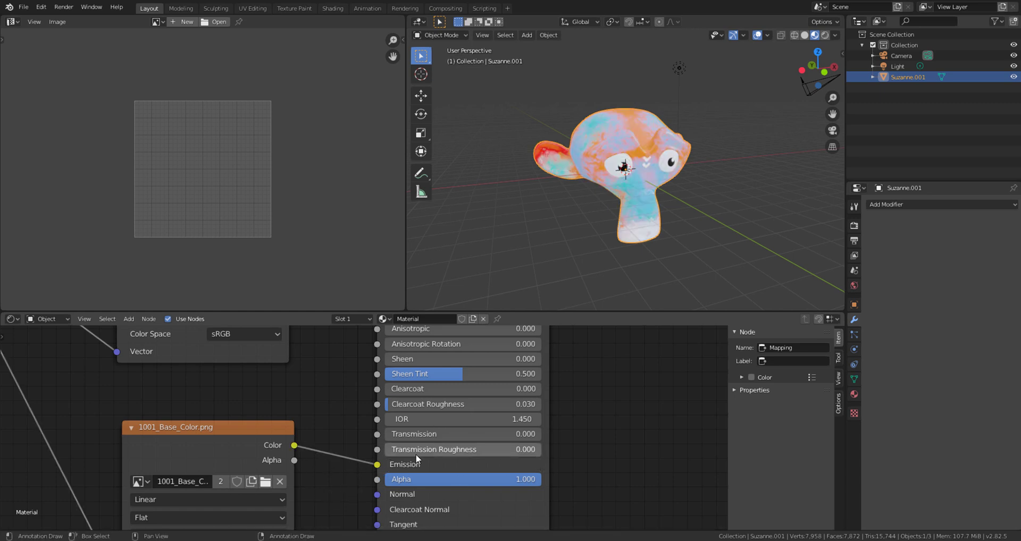
# Load 1001_Emissive.png from F:\Textures\Susan into the duplicated Image Texture node
pyautogui.moveTo(338, 488); pyautogui.dragTo(429, 419, button='middle')
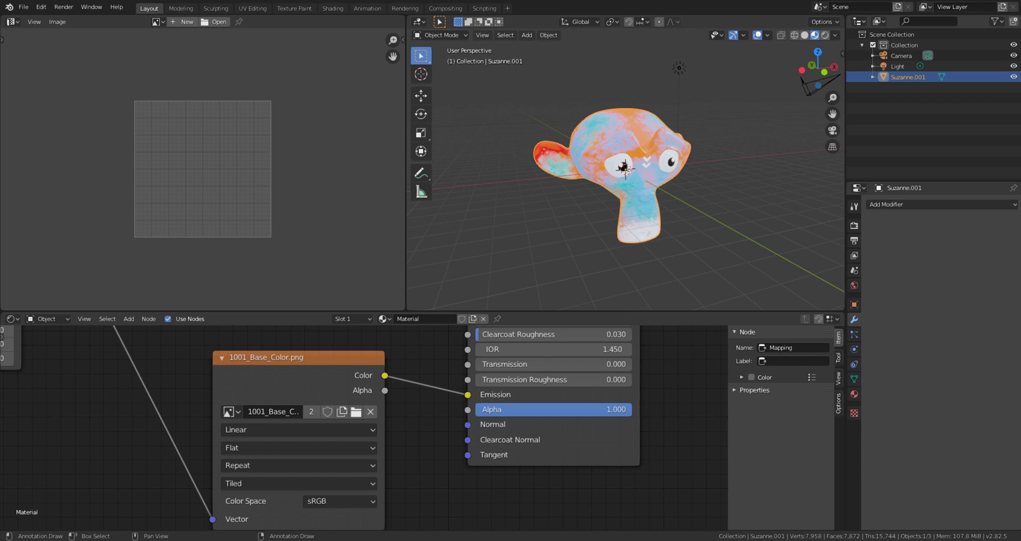
pyautogui.moveTo(0, 99); pyautogui.dragTo(399, 140)
pyautogui.scroll(-1, 358, 300)
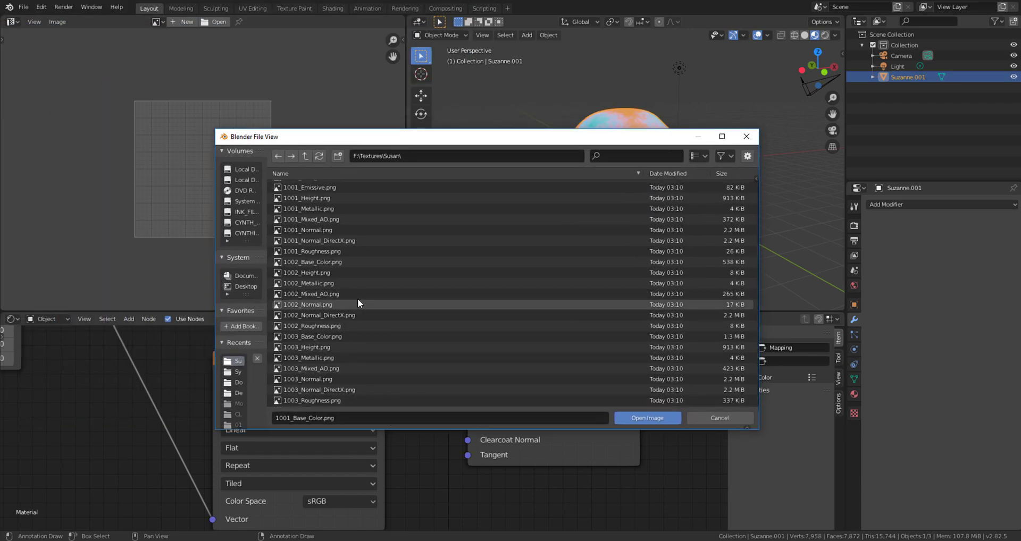
pyautogui.scroll(1, 342, 299)
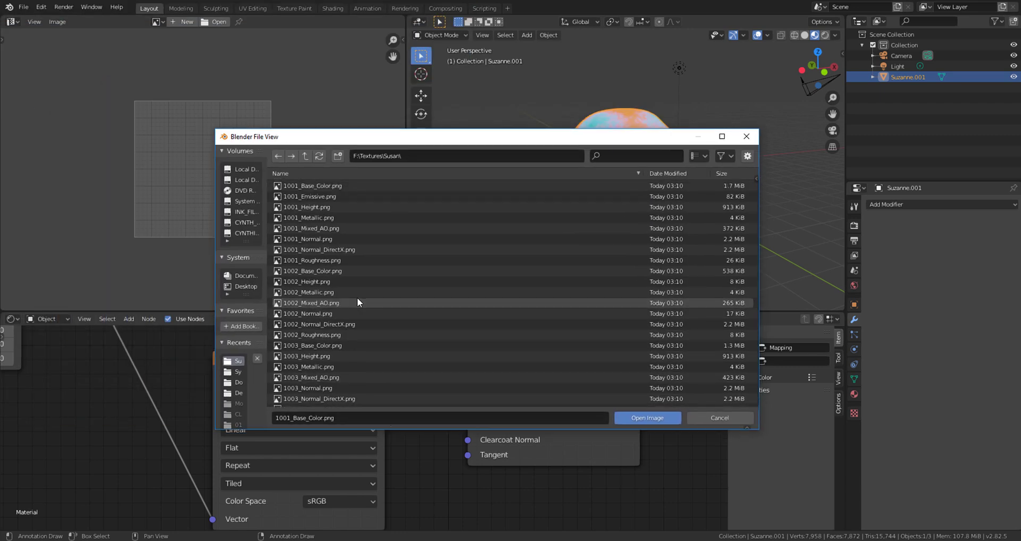
pyautogui.click(329, 197)
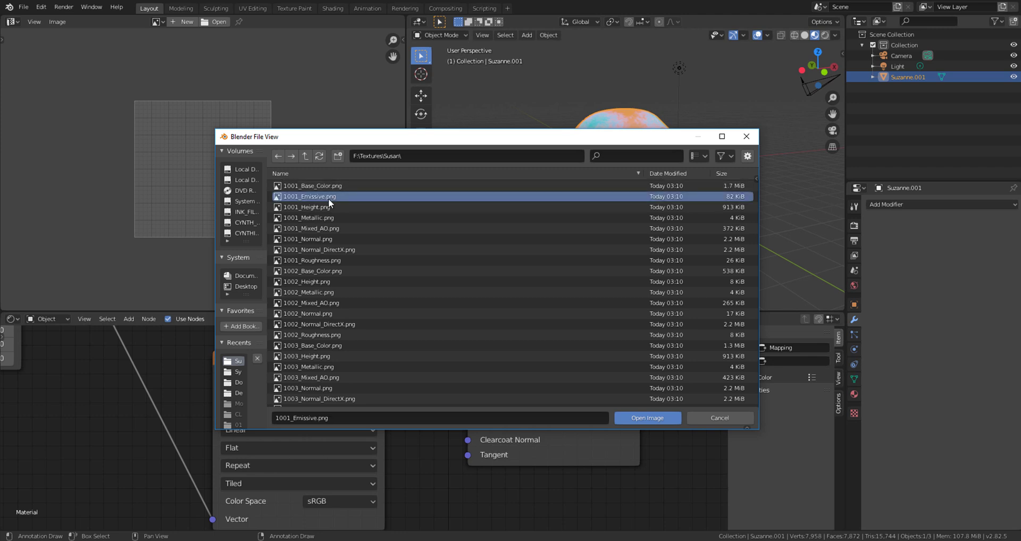
pyautogui.click(633, 419)
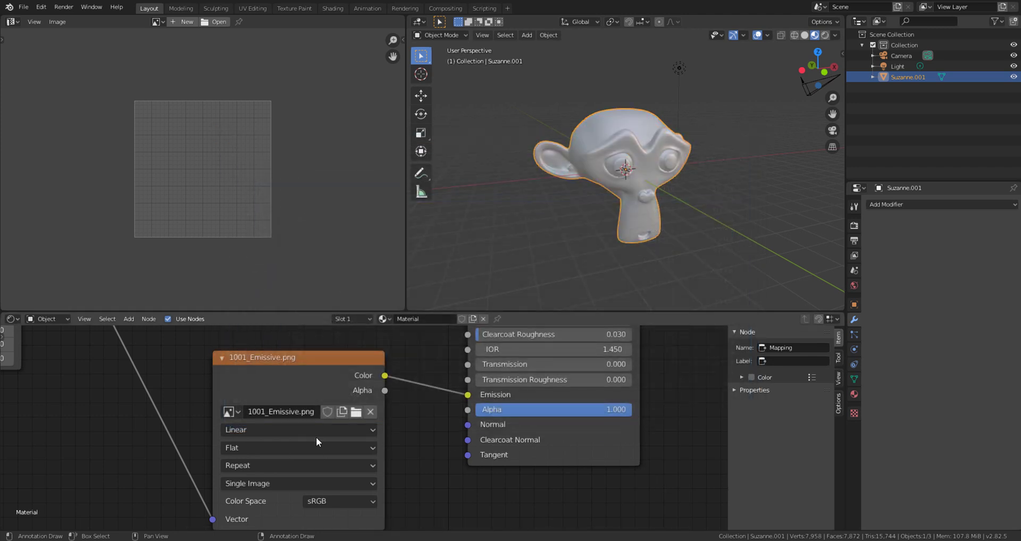
# Unlink the emissive texture from Emission and relink it to compare the head, then examine the head from several angles
pyautogui.scroll(4, 622, 212)
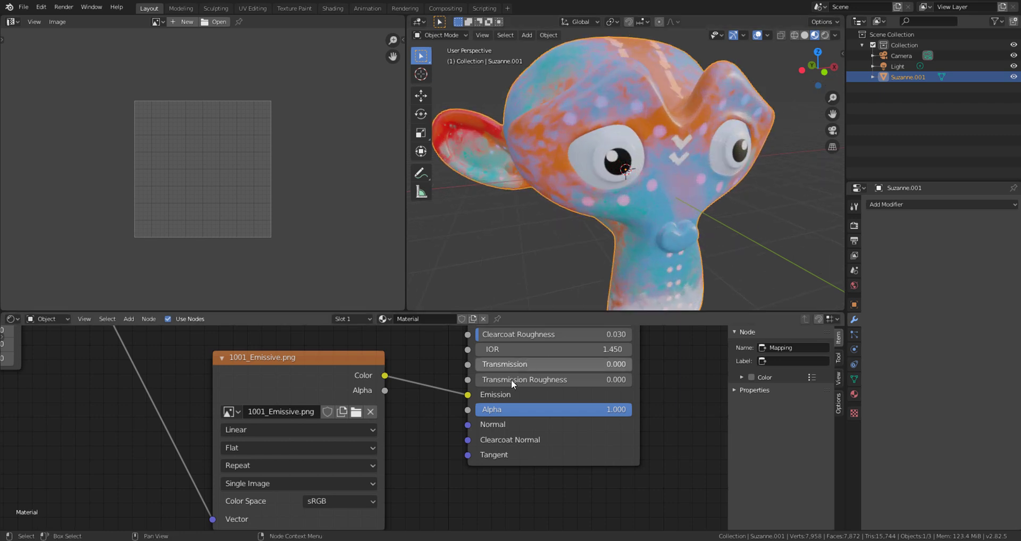
pyautogui.moveTo(466, 396); pyautogui.dragTo(448, 413)
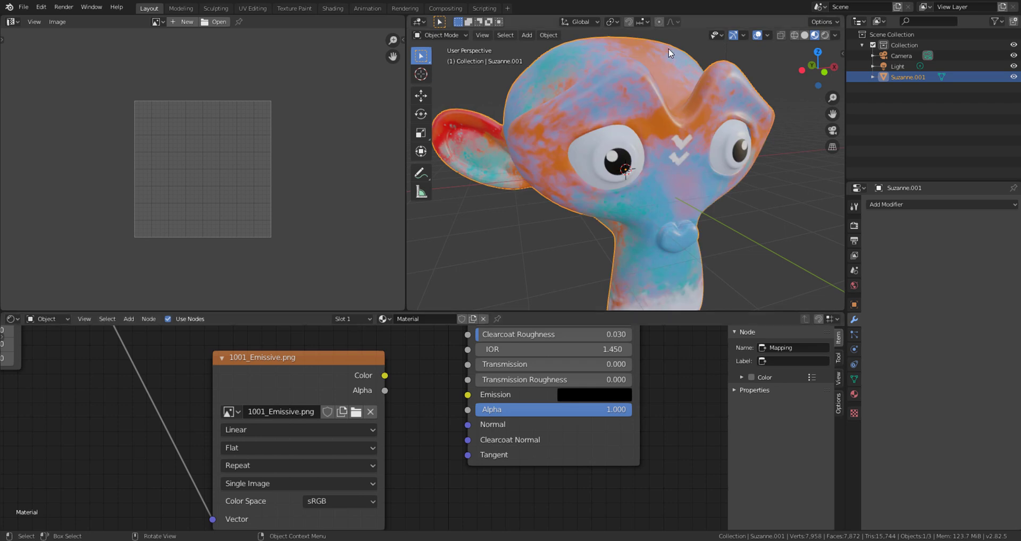
pyautogui.moveTo(385, 376); pyautogui.dragTo(468, 395)
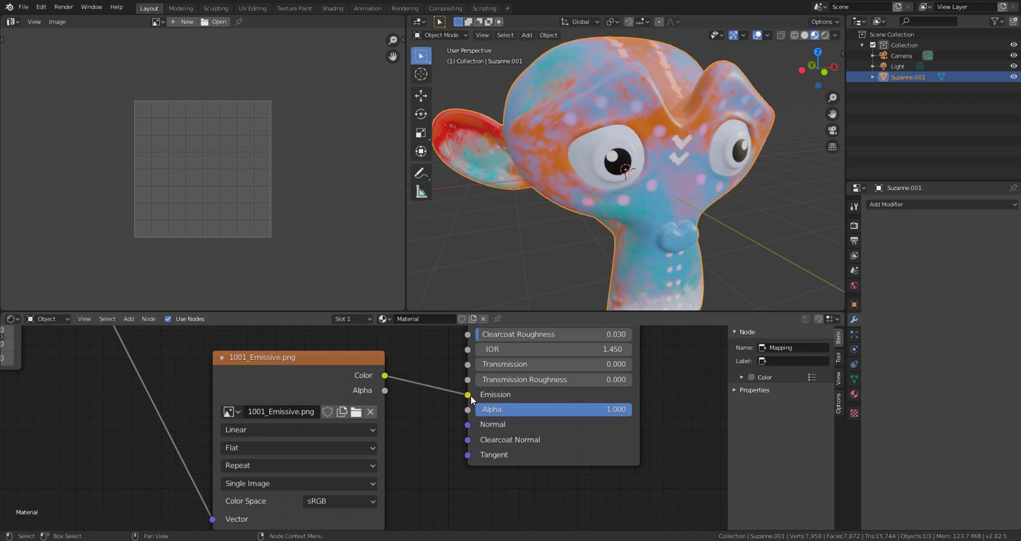
pyautogui.scroll(-3, 640, 194)
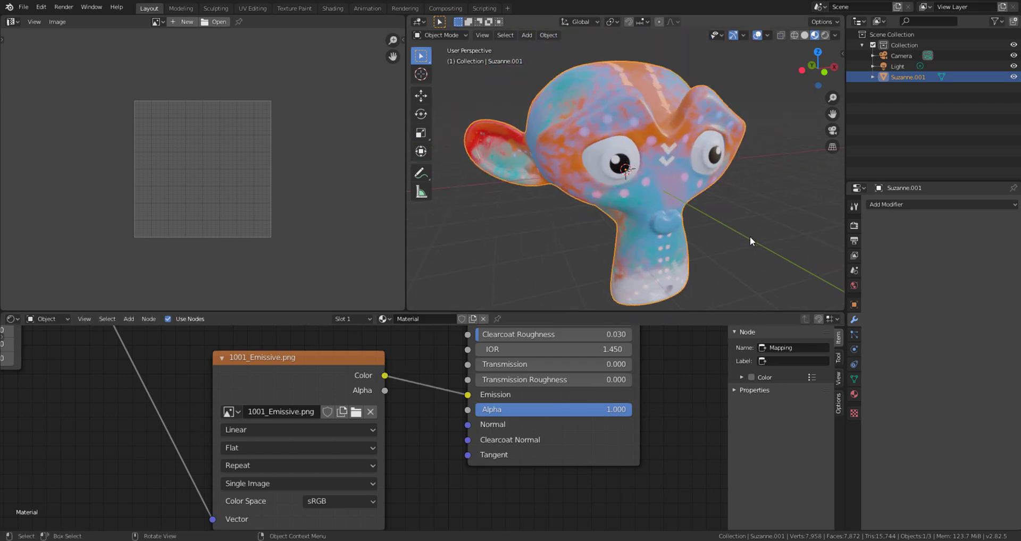
pyautogui.moveTo(750, 236); pyautogui.dragTo(679, 219, button='middle')
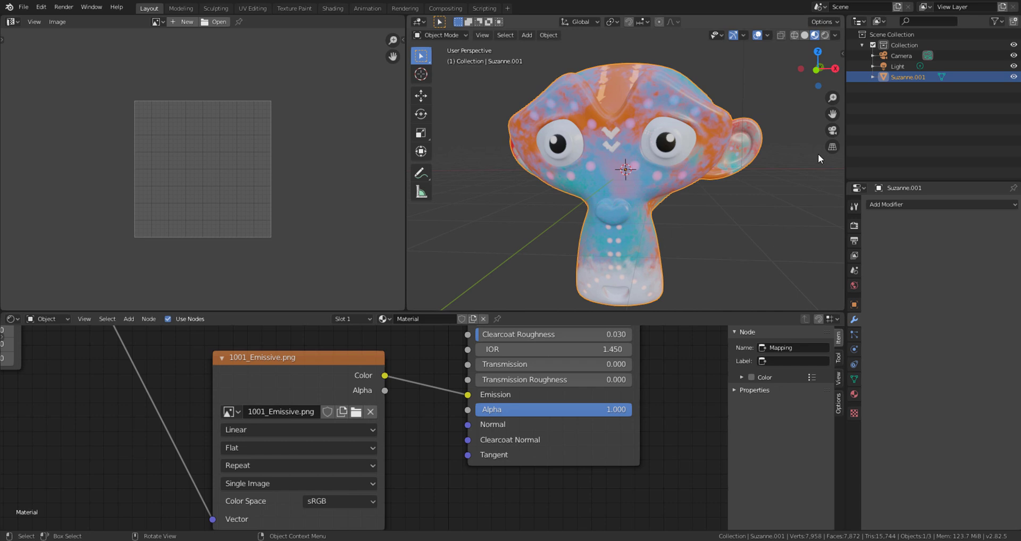
pyautogui.scroll(-3, 802, 224)
pyautogui.moveTo(787, 220); pyautogui.dragTo(684, 225, button='middle')
pyautogui.scroll(-5, 152, 451)
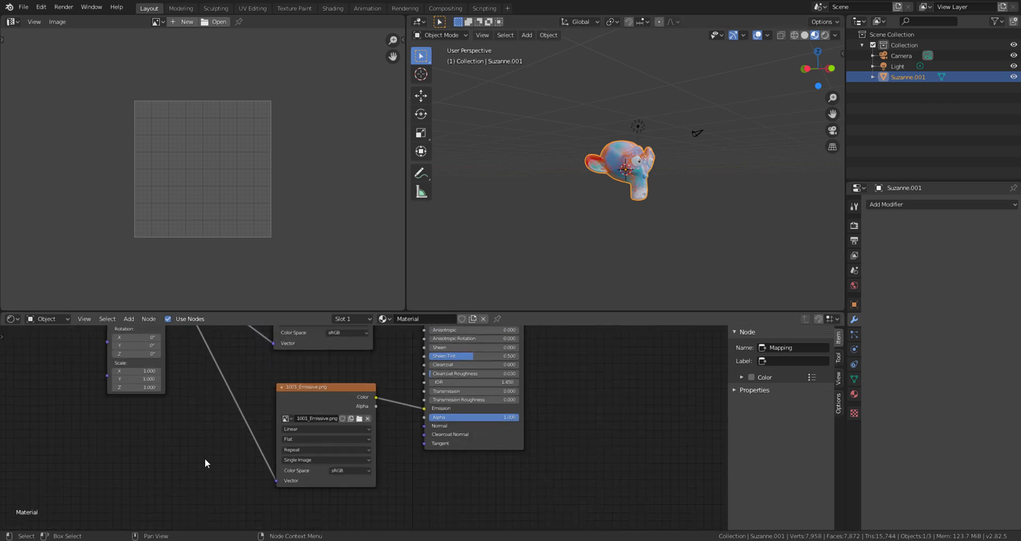
# Move the 1001_Emissive.png texture node away from the Principled BSDF, closer to the Mapping node
pyautogui.moveTo(203, 463); pyautogui.dragTo(285, 392, button='middle')
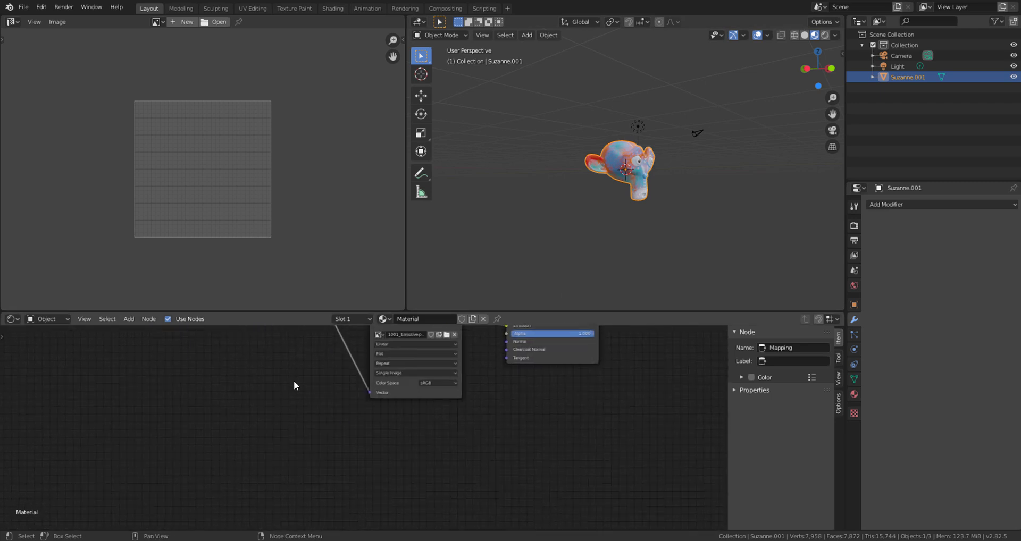
pyautogui.click(404, 337)
pyautogui.moveTo(403, 337); pyautogui.dragTo(378, 354, button='middle')
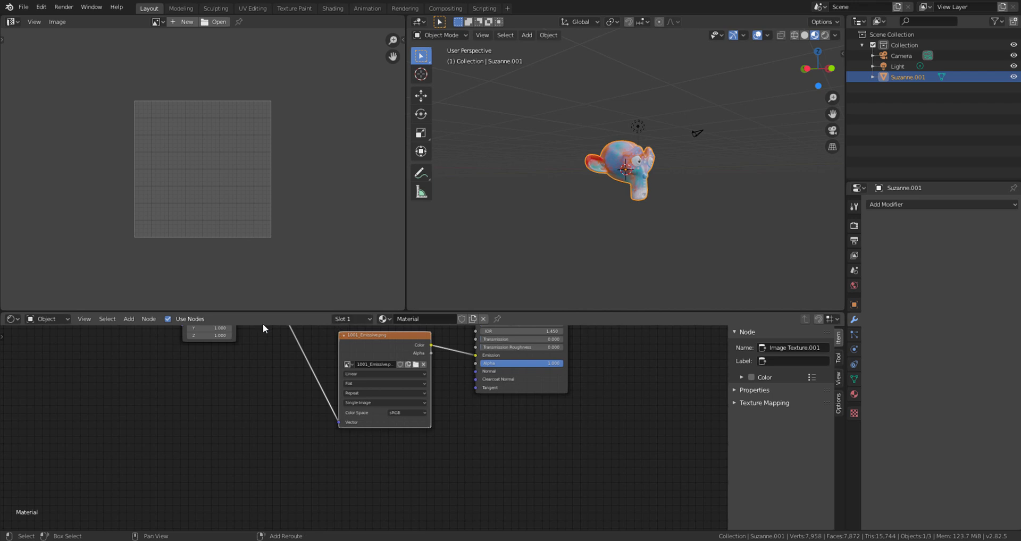
pyautogui.scroll(-1, 271, 433)
pyautogui.moveTo(268, 445); pyautogui.dragTo(224, 477, button='middle')
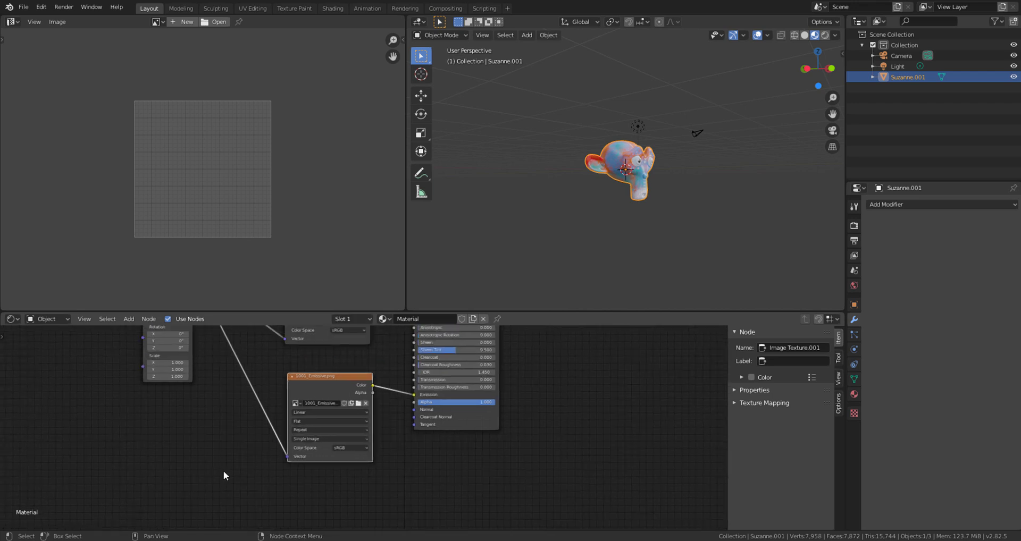
pyautogui.moveTo(308, 376); pyautogui.dragTo(277, 362)
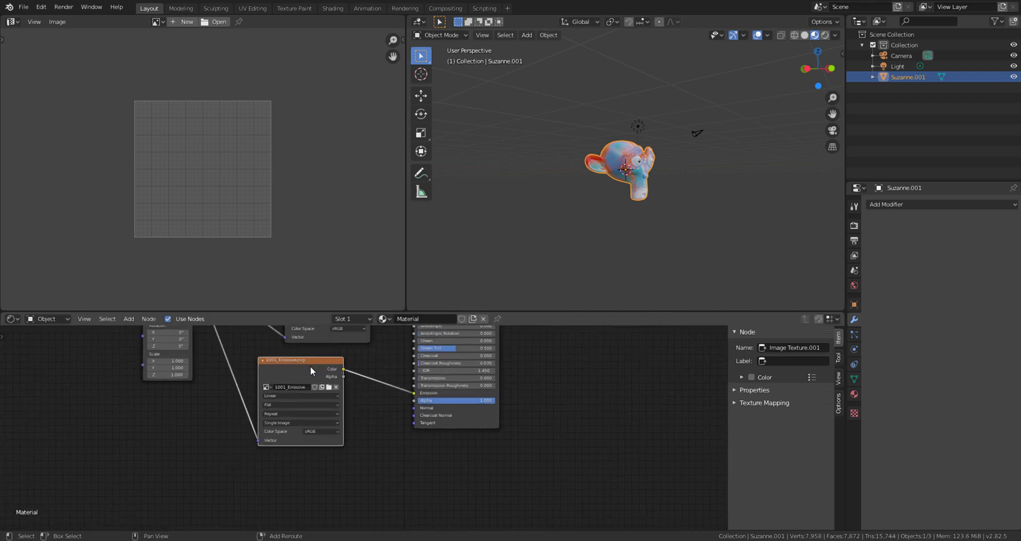
# Duplicate the 1001_Emissive.png texture node, place the copy below it, and collapse the original node
pyautogui.hotkey('shift', 'd')
pyautogui.click(280, 495)
pyautogui.moveTo(367, 451); pyautogui.dragTo(421, 509, button='middle')
pyautogui.click(316, 418)
pyautogui.keyDown('shift'); pyautogui.scroll(3, 373, 410); pyautogui.keyUp('shift')
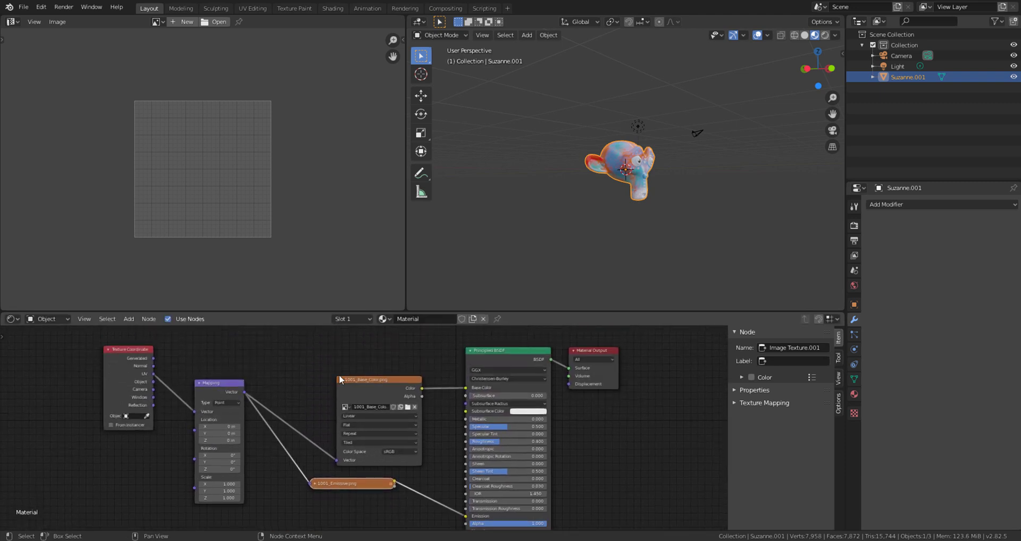
# Collapse the 1001_Base_Color.png node and move it higher, then shift the collapsed 1001_Emissive.png node into line below it
pyautogui.click(341, 378)
pyautogui.click(340, 378)
pyautogui.click(389, 378)
pyautogui.press('g')
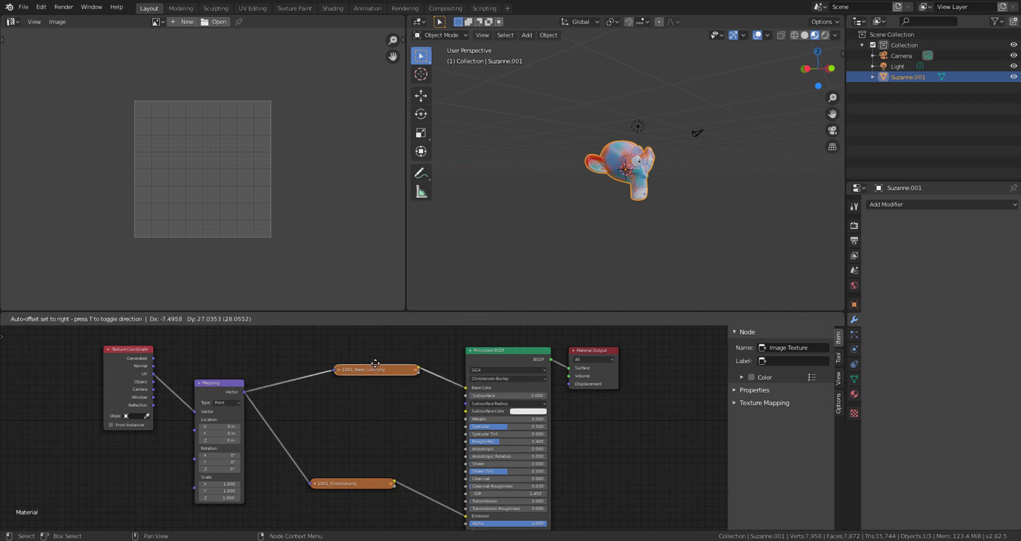
pyautogui.click(372, 348)
pyautogui.moveTo(379, 484); pyautogui.dragTo(395, 477)
pyautogui.moveTo(371, 470); pyautogui.dragTo(381, 407, button='middle')
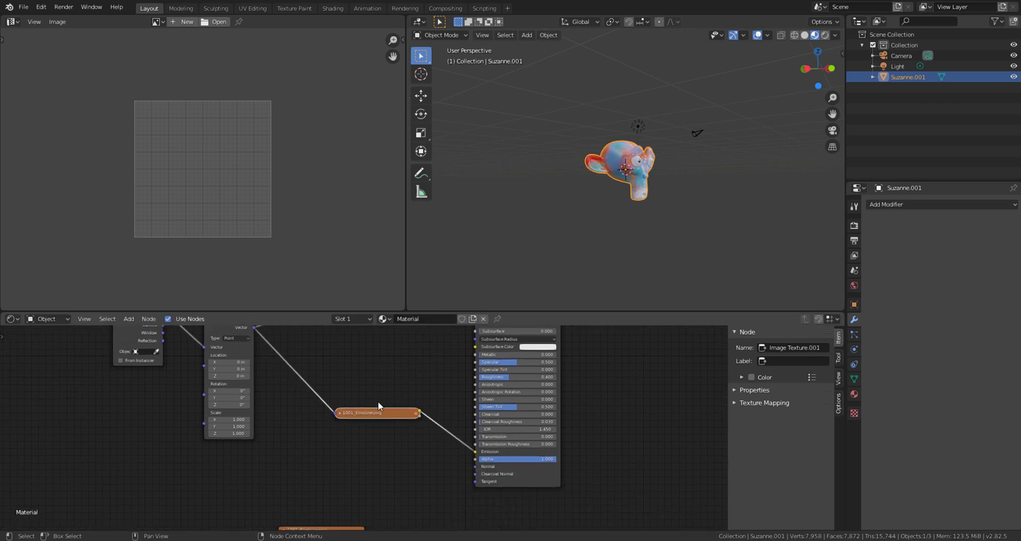
# Move the duplicated texture node up to just above the collapsed 1001_Emissive.png node
pyautogui.scroll(-1, 379, 412)
pyautogui.moveTo(347, 517); pyautogui.dragTo(405, 341)
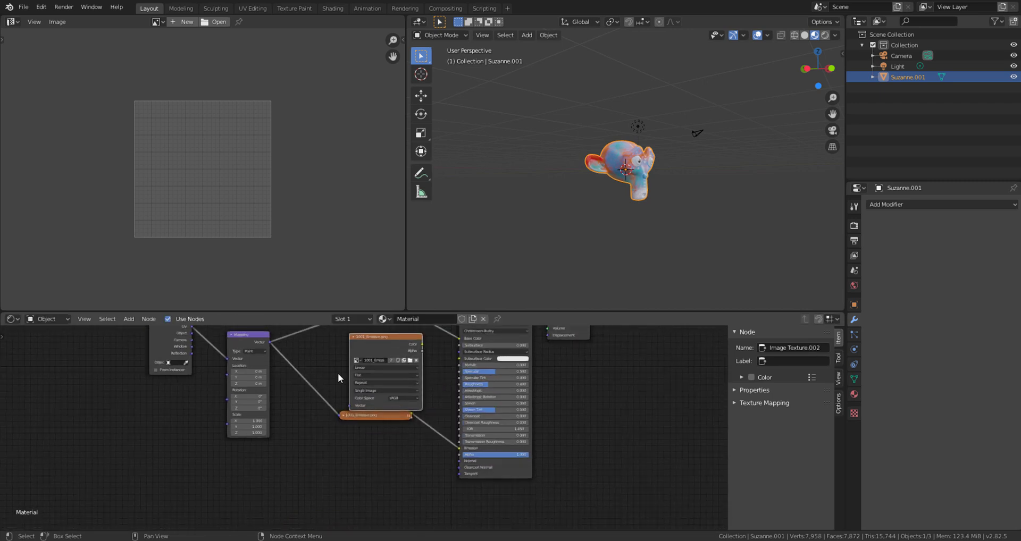
pyautogui.scroll(5, 338, 373)
pyautogui.moveTo(294, 341); pyautogui.dragTo(242, 368, button='middle')
pyautogui.scroll(5, 276, 458)
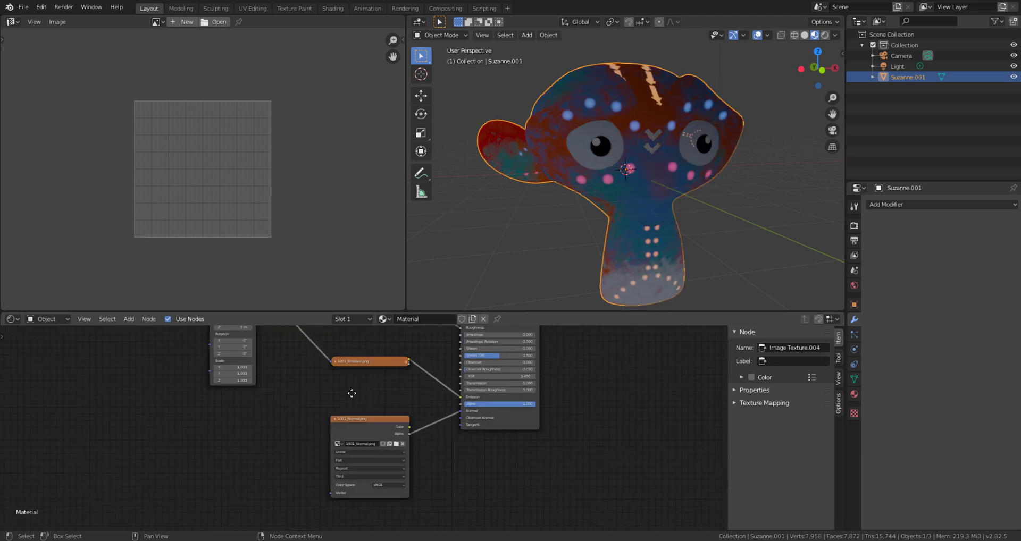
# Collapse the Principled BSDF node and position it between the texture nodes and the Material Output
pyautogui.moveTo(532, 456); pyautogui.dragTo(630, 447)
pyautogui.press('Home')
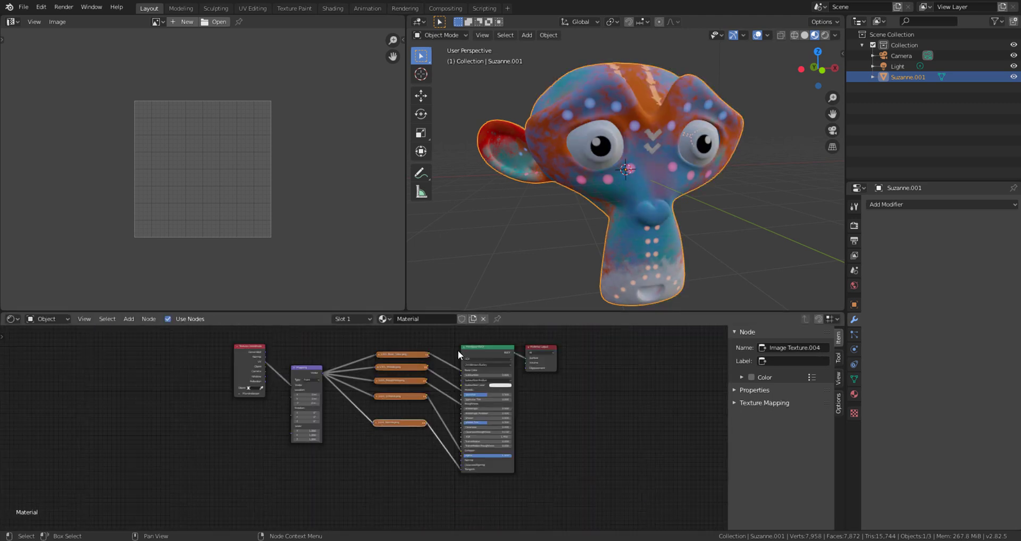
pyautogui.click(464, 347)
pyautogui.moveTo(487, 366); pyautogui.dragTo(476, 400)
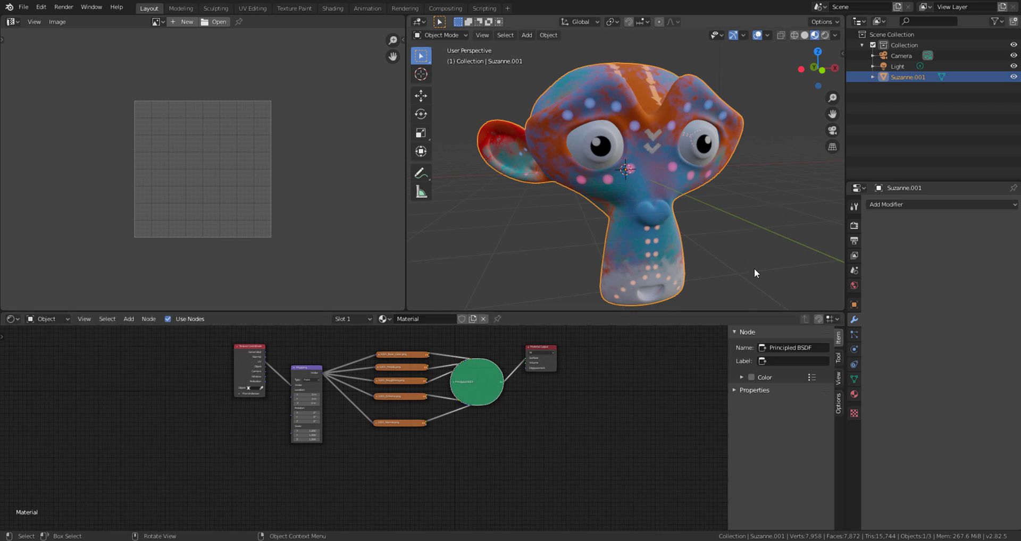
# Examine the textured head from several angles and compare it with the painted head in Substance Painter
pyautogui.scroll(-2, 626, 136)
pyautogui.scroll(3, 627, 132)
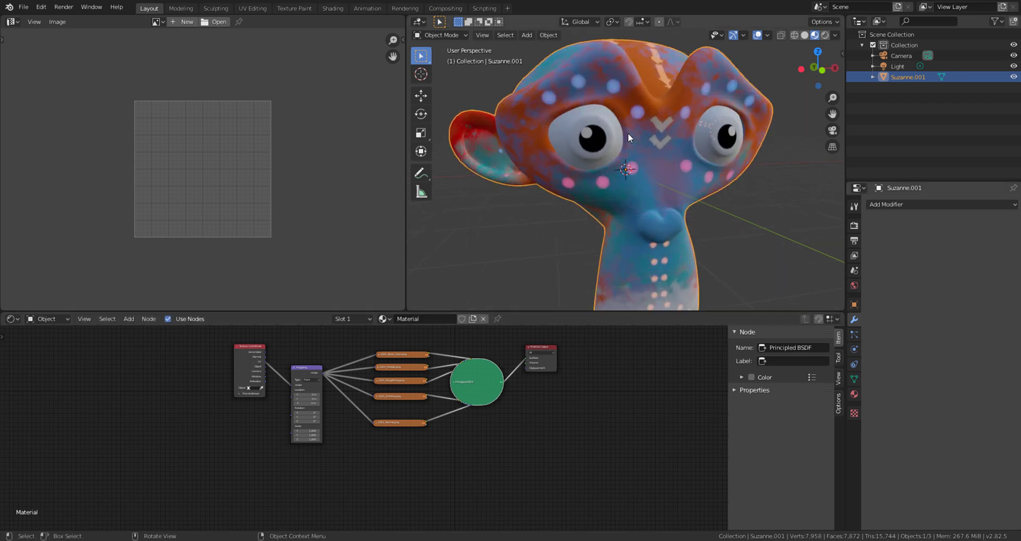
pyautogui.moveTo(660, 162); pyautogui.dragTo(530, 155, button='middle')
pyautogui.moveTo(642, 189); pyautogui.dragTo(665, 219, button='middle')
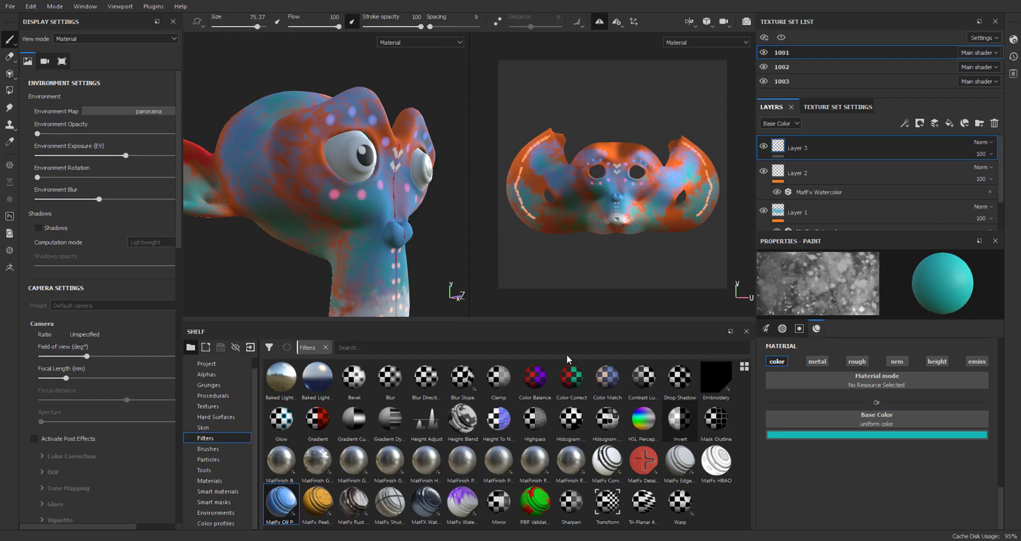
pyautogui.moveTo(415, 234)
pyautogui.keyDown('alt'); pyautogui.mouseDown()
pyautogui.moveTo(426, 239)
pyautogui.moveTo(373, 229)
pyautogui.mouseUp(); pyautogui.keyUp('alt')
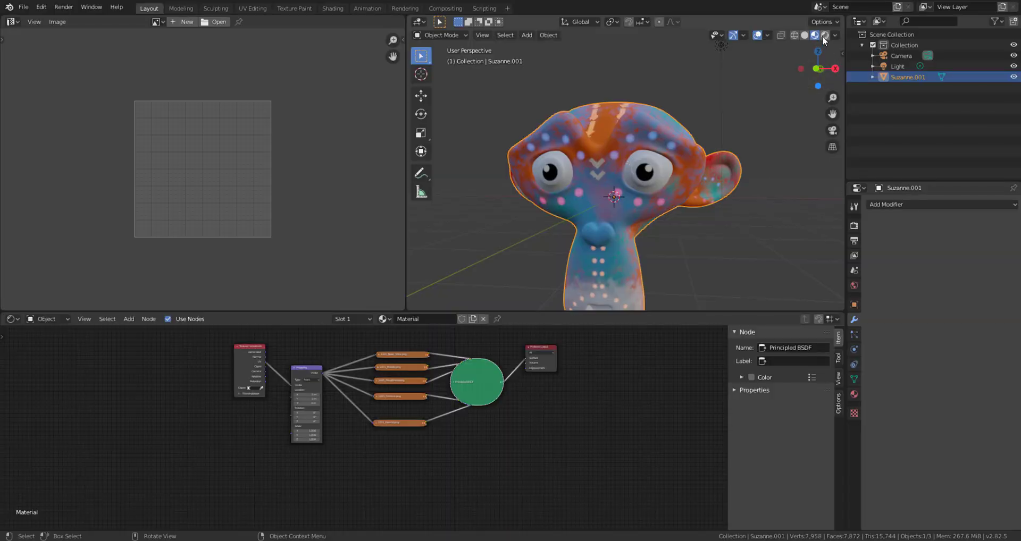
# Switch Blender's 3D viewport to rendered shading and select the light above the head
pyautogui.click(823, 35)
pyautogui.scroll(-3, 682, 212)
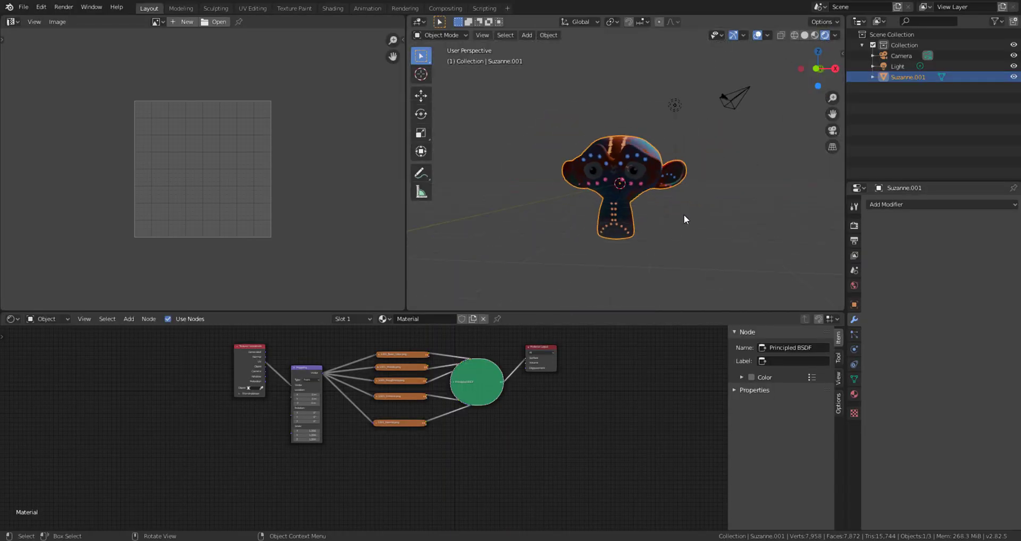
pyautogui.click(680, 107)
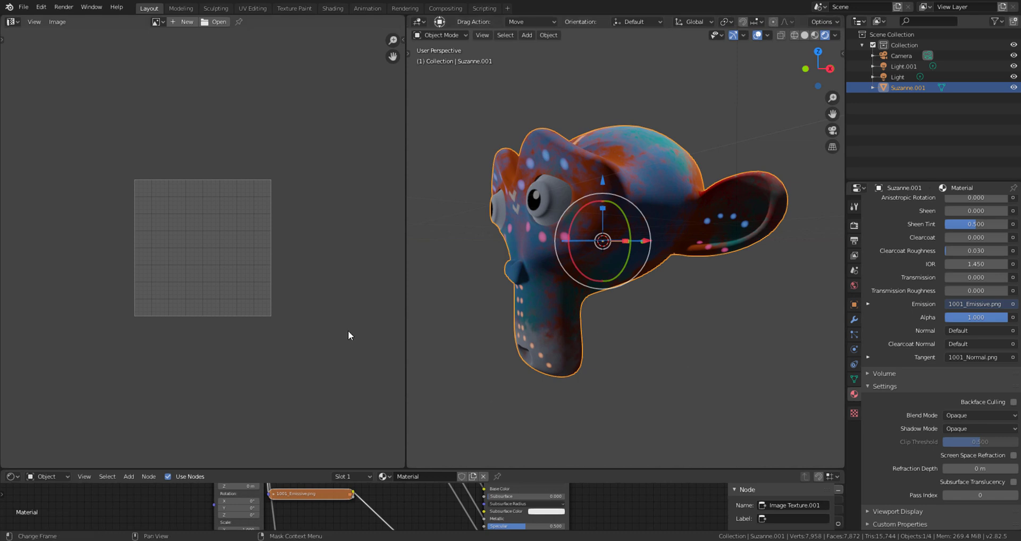
# Enlarge the node editor, insert a Vector Math node between 1001_Emissive.png and the Principled BSDF, and set it to Multiply
pyautogui.scroll(-5, 569, 228)
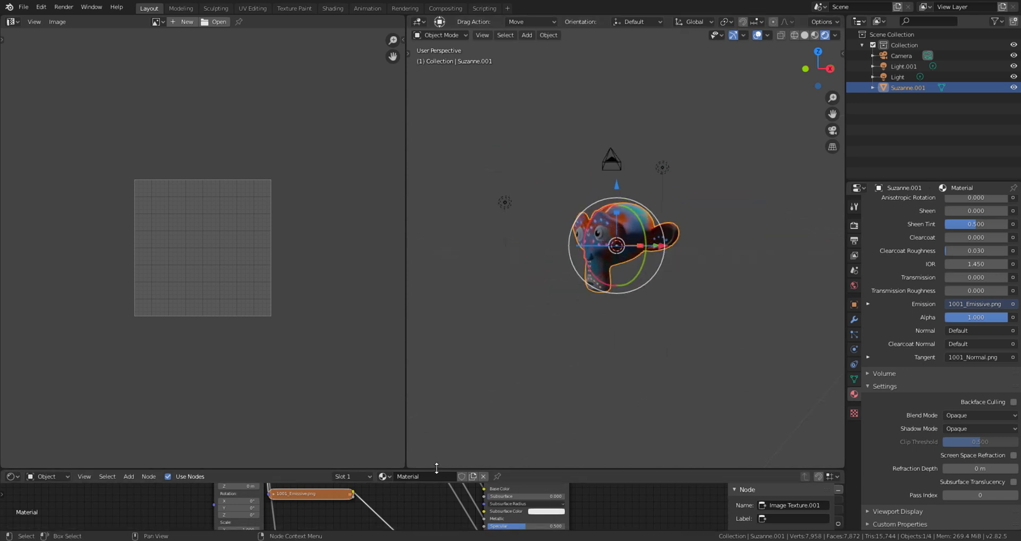
pyautogui.moveTo(435, 470); pyautogui.dragTo(421, 214)
pyautogui.scroll(8, 361, 383)
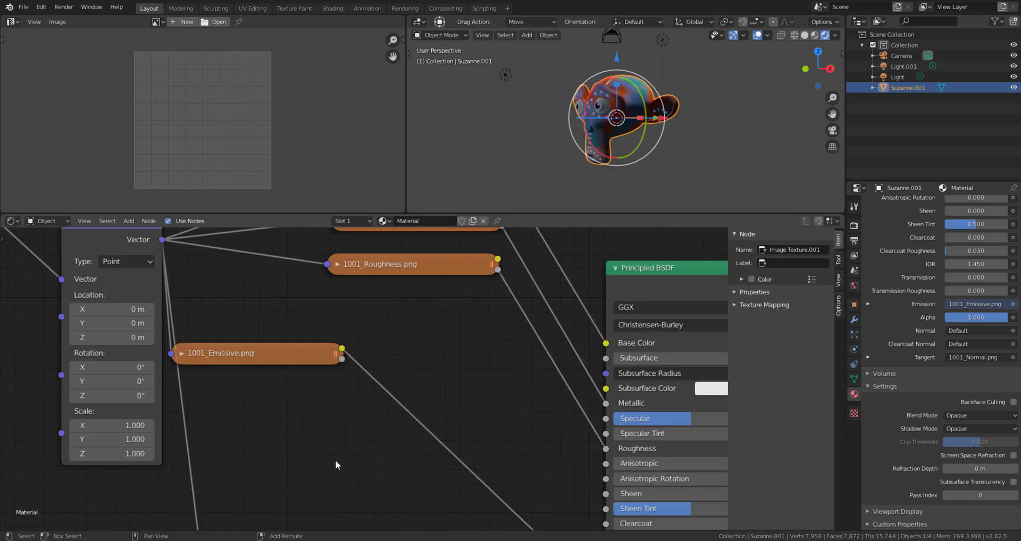
pyautogui.hotkey('shift', 'a')
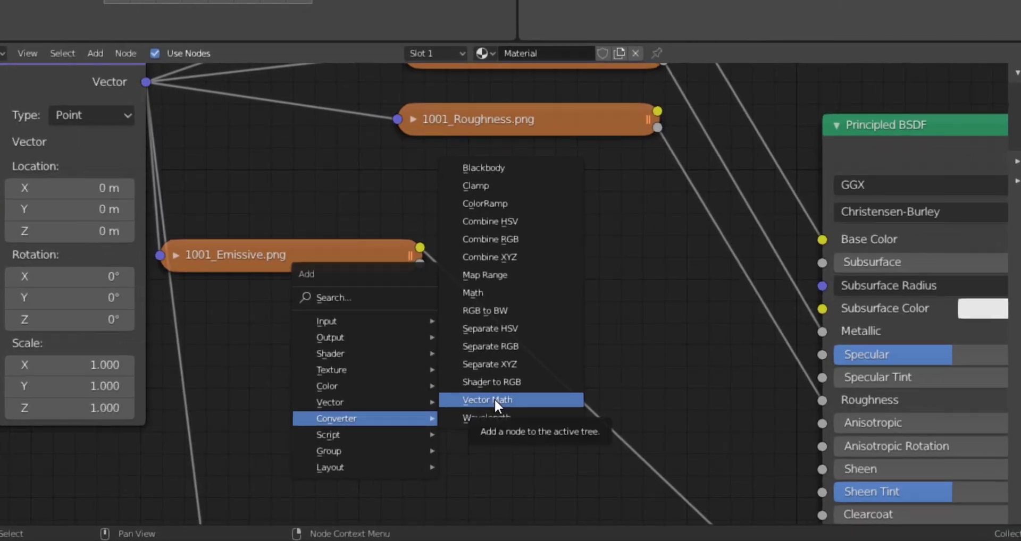
pyautogui.click(386, 448)
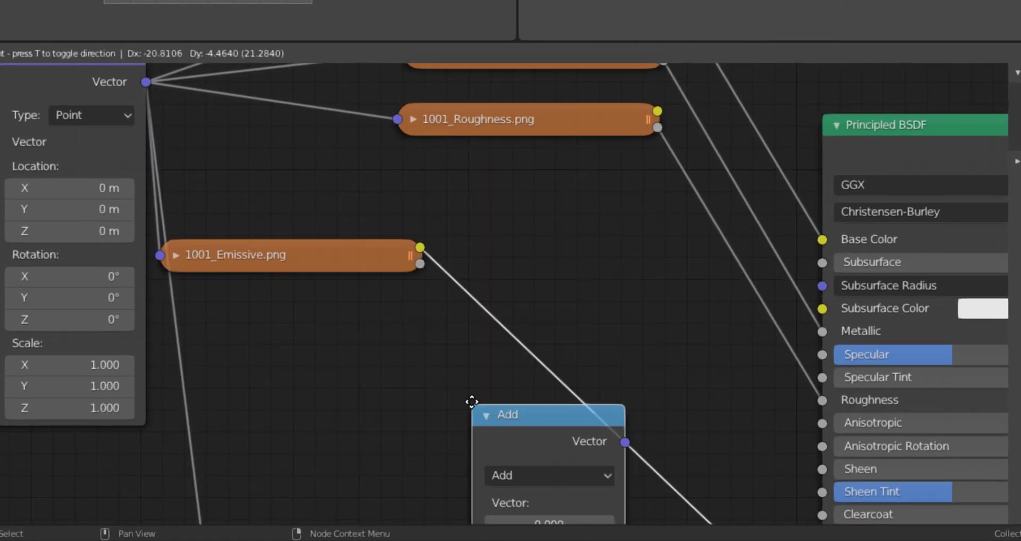
pyautogui.click(502, 193)
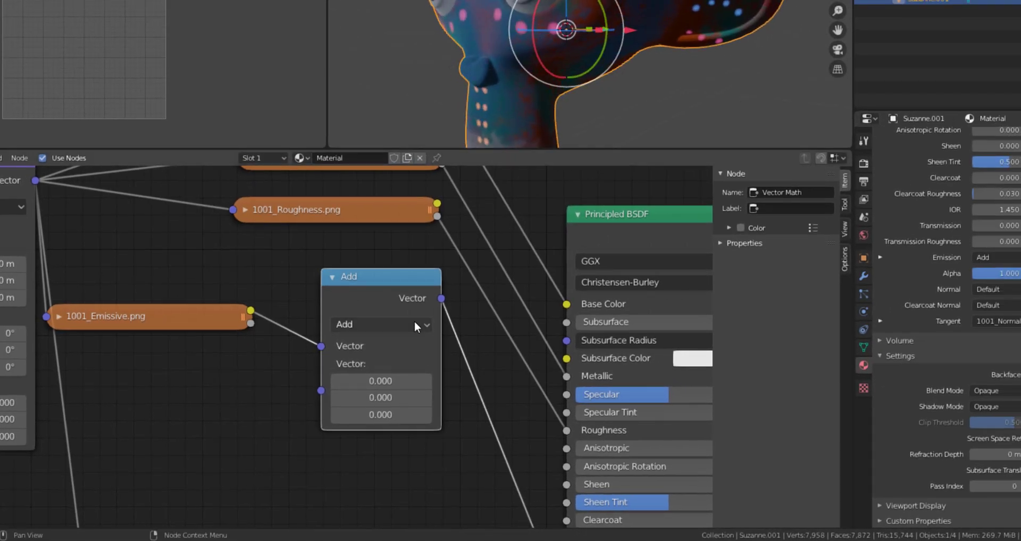
pyautogui.click(413, 325)
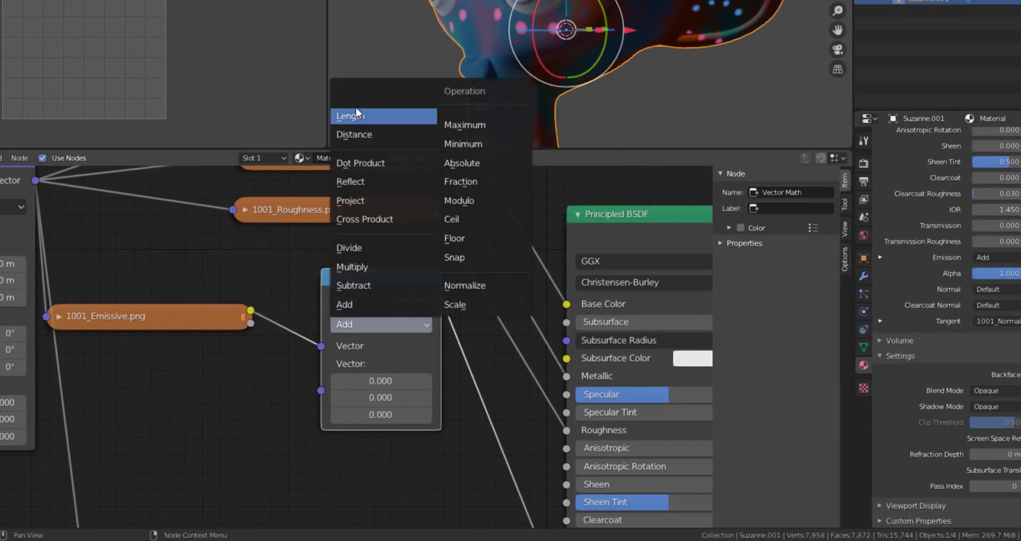
pyautogui.click(374, 268)
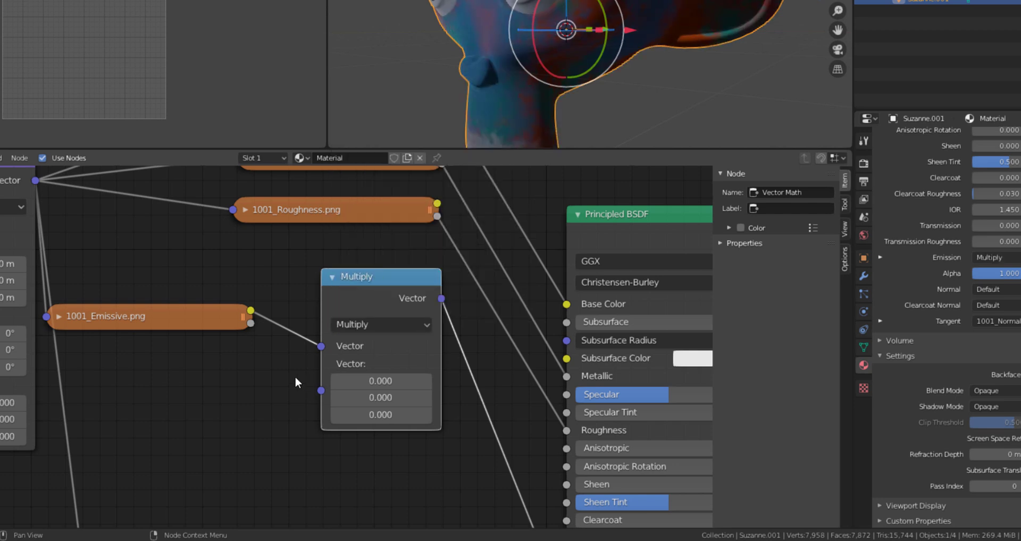
# Set all three values of the Multiply node's second vector to 6
pyautogui.moveTo(251, 310); pyautogui.dragTo(285, 365)
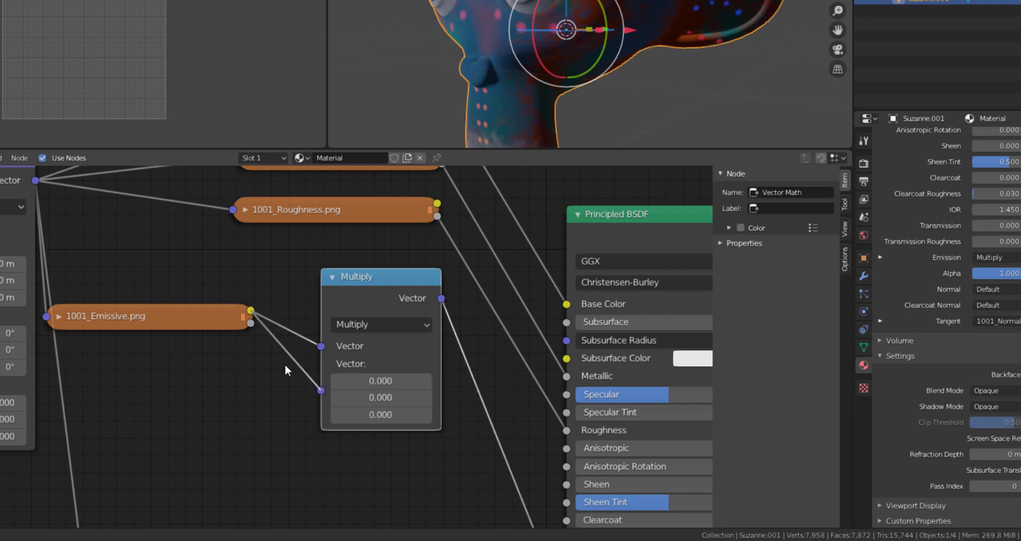
pyautogui.click(389, 380)
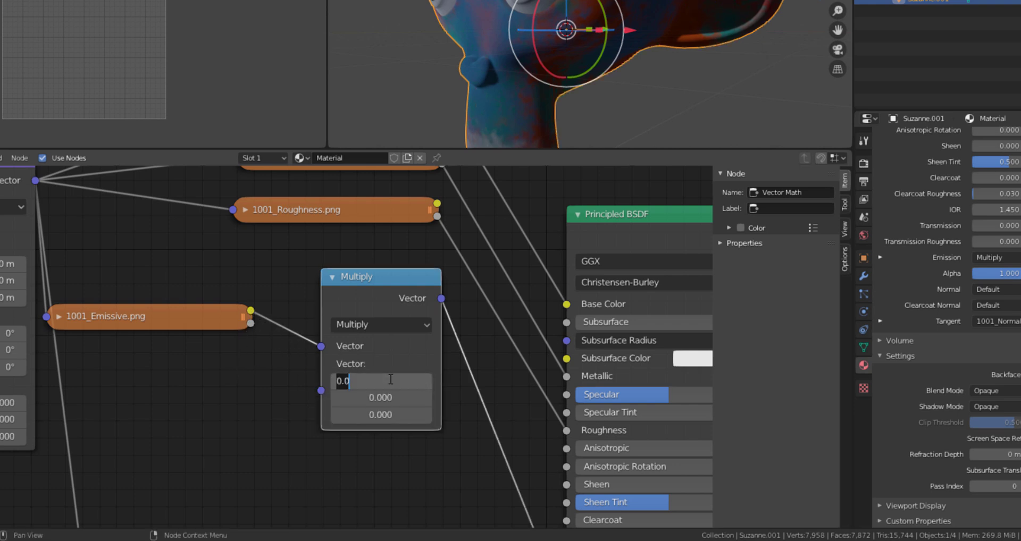
pyautogui.write('6')
pyautogui.press('Tab')
pyautogui.write('6')
pyautogui.press('Tab')
pyautogui.write('6')
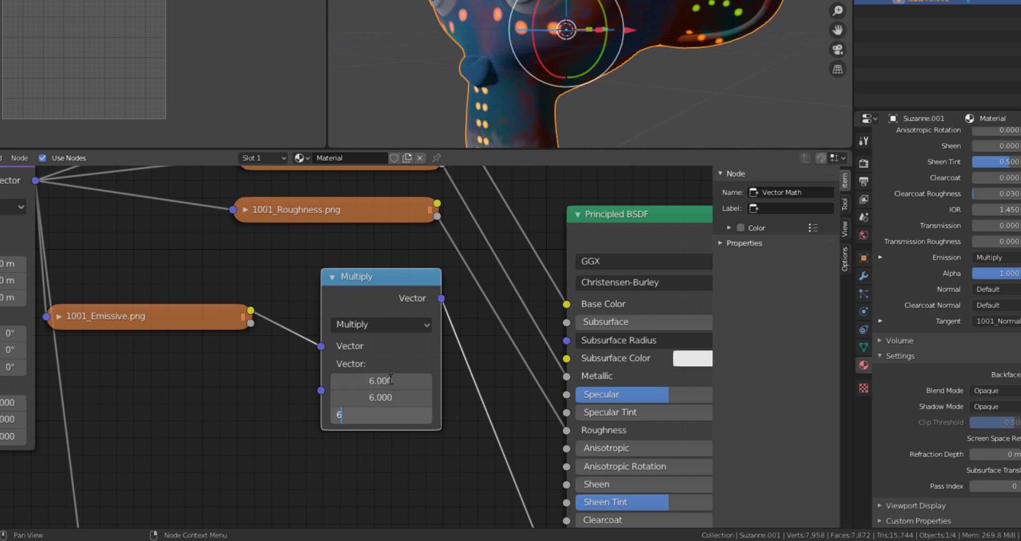
pyautogui.press('Return')
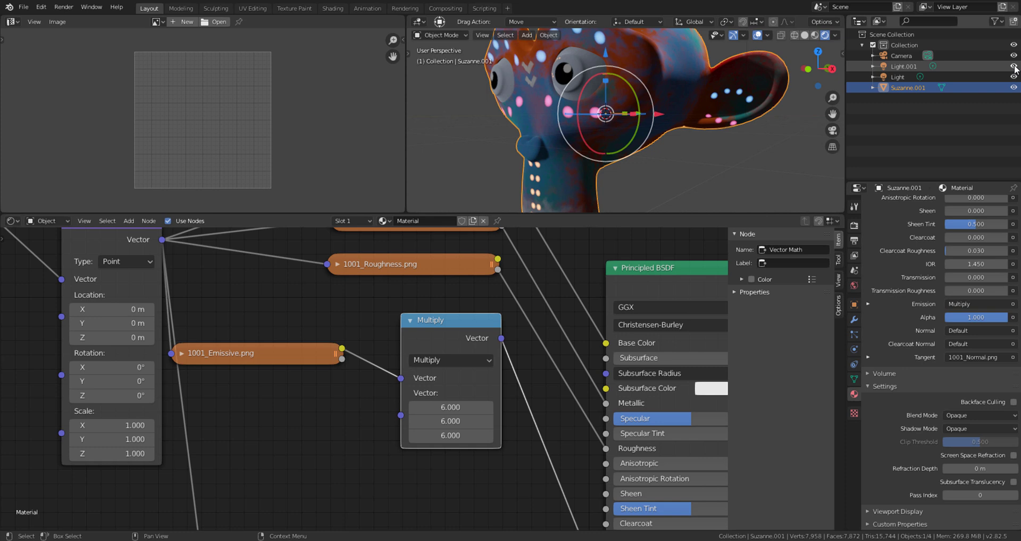
# Hide both Light.001 and Light to judge the emissive glow without scene lighting
pyautogui.click(1013, 66)
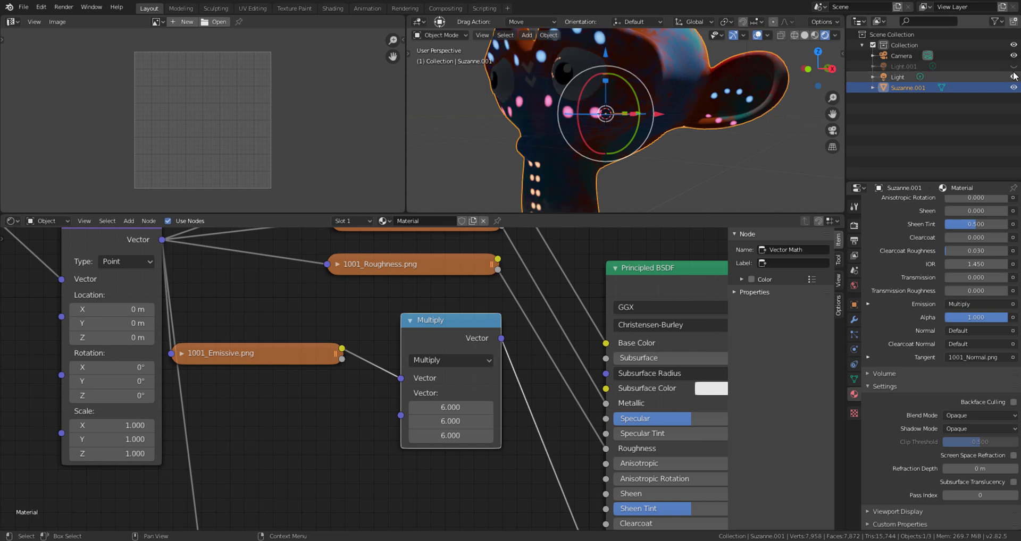
pyautogui.click(1014, 66)
pyautogui.click(1013, 76)
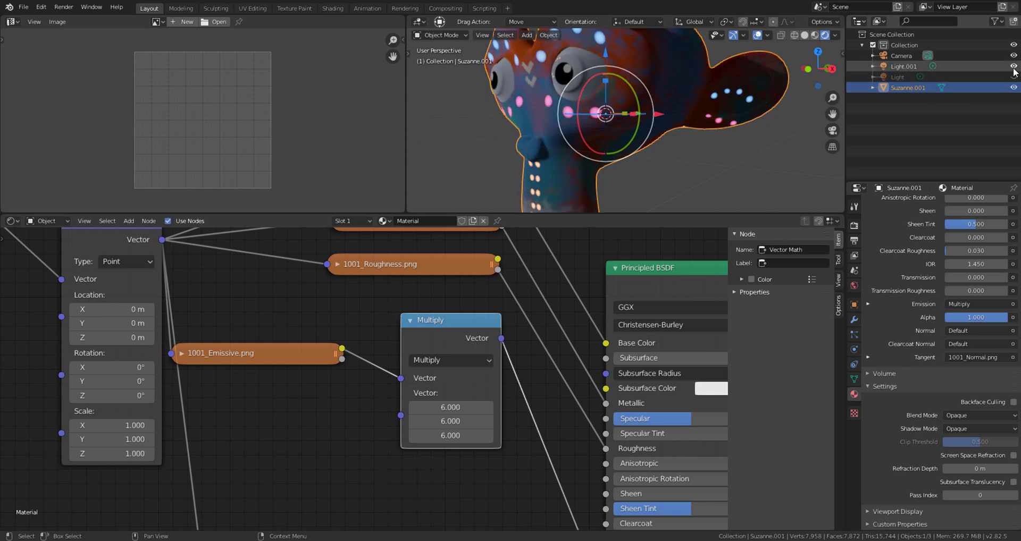
pyautogui.click(1013, 66)
# Set all three values of the Multiply node's second vector to 2
pyautogui.click(455, 408)
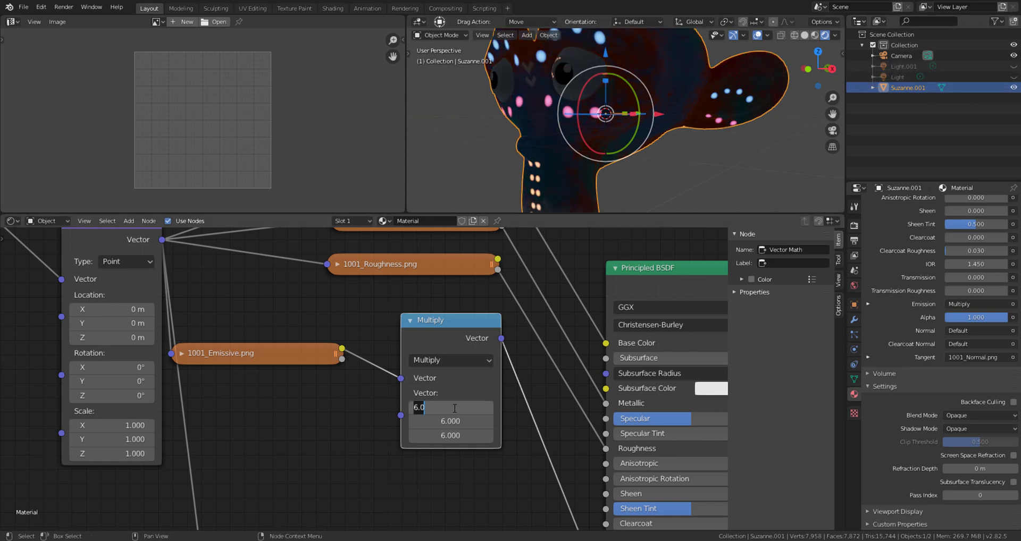
pyautogui.write('2')
pyautogui.press('Return')
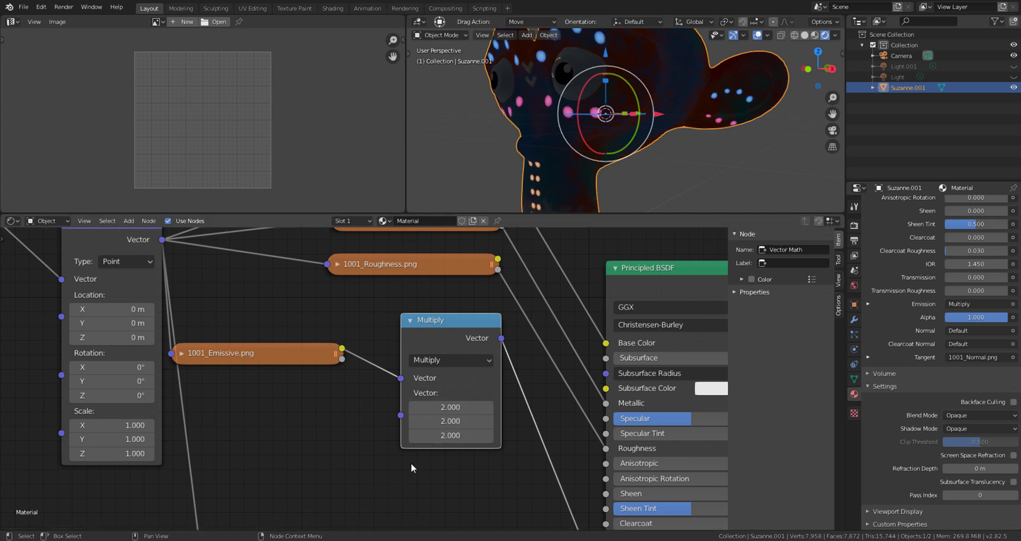
# Set all three values of the Multiply node's second vector to 0
pyautogui.click(452, 408)
pyautogui.write('0')
pyautogui.press('Tab')
pyautogui.write('0')
pyautogui.press('Tab')
pyautogui.write('0')
pyautogui.press('Return')
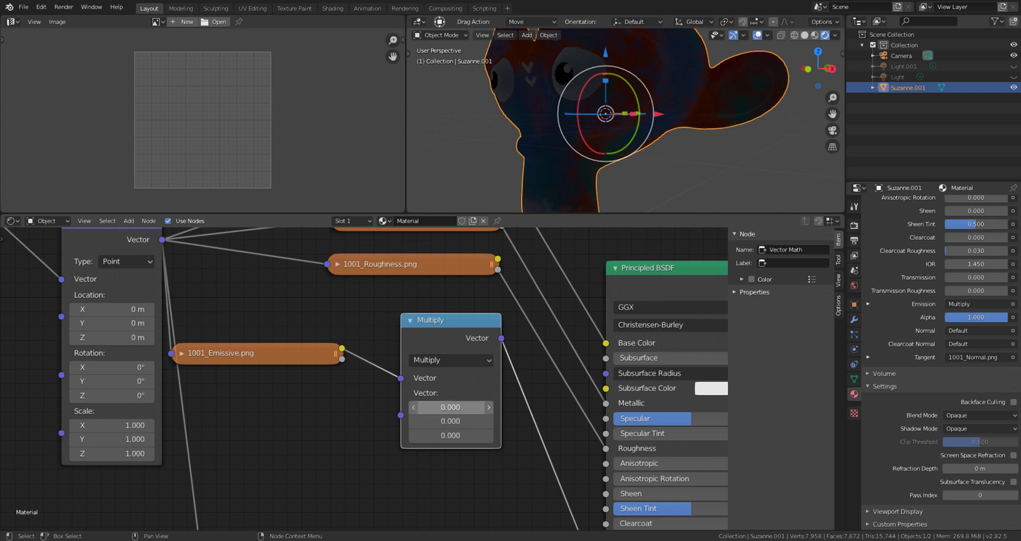
# Set all three values of the Multiply node's second vector to 10
pyautogui.click(442, 408)
pyautogui.write('10')
pyautogui.press('Tab')
pyautogui.write('10')
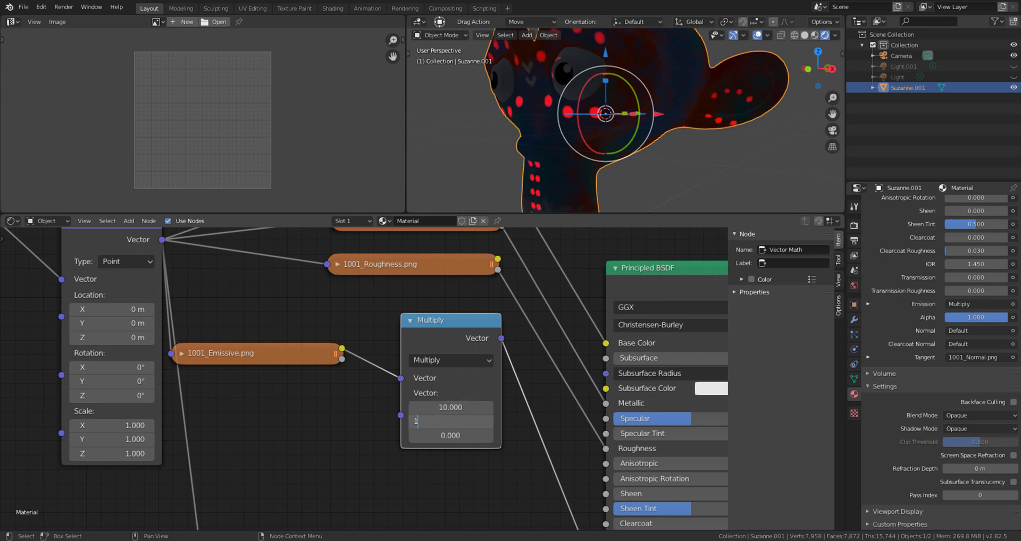
pyautogui.press('Tab')
pyautogui.write('10')
pyautogui.press('Return')
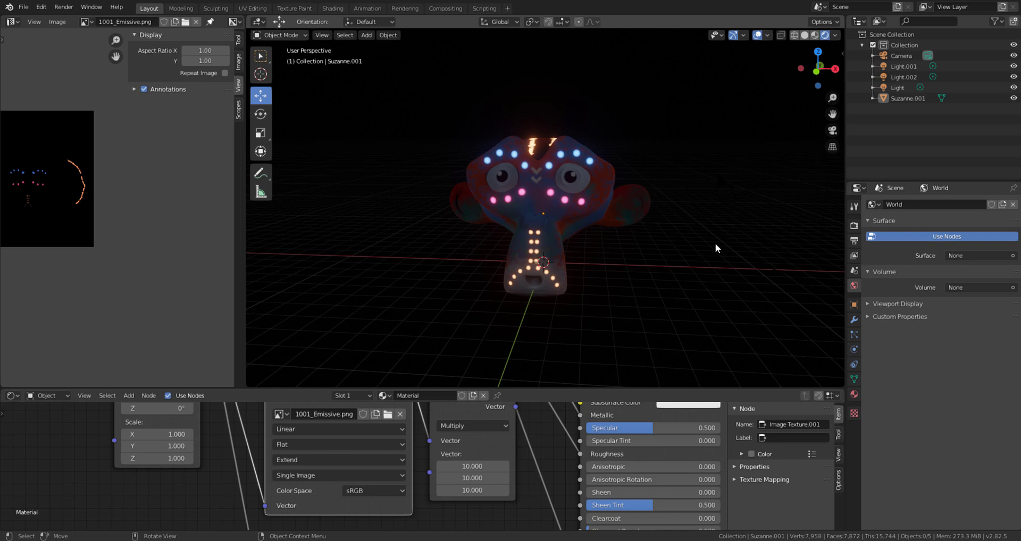
# Set all three values of the Multiply node's second vector to 30
pyautogui.moveTo(716, 245); pyautogui.dragTo(251, 259, button='middle')
pyautogui.click(481, 465)
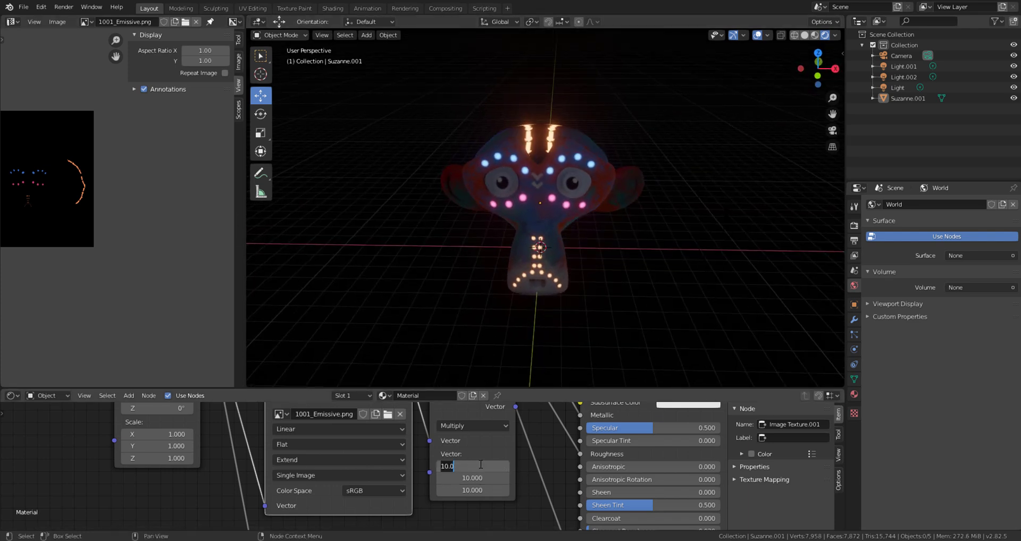
pyautogui.press('BackSpace')
pyautogui.press('BackSpace')
pyautogui.press('BackSpace')
pyautogui.press('BackSpace')
pyautogui.write('30')
pyautogui.press('Tab')
pyautogui.write('30')
pyautogui.press('Tab')
pyautogui.write('30')
pyautogui.press('Return')
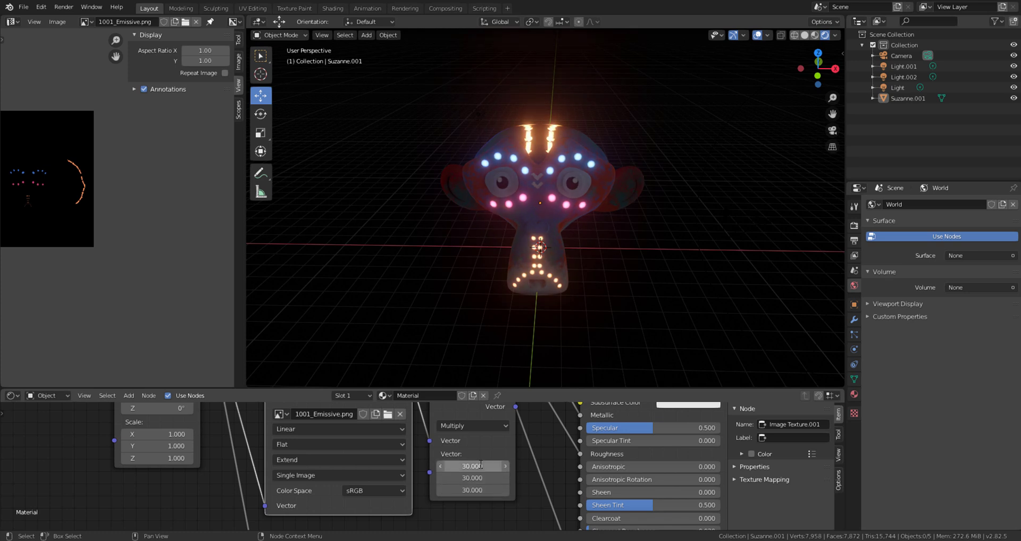
# Set only the first value of the Multiply node's second vector to 10
pyautogui.click(479, 466)
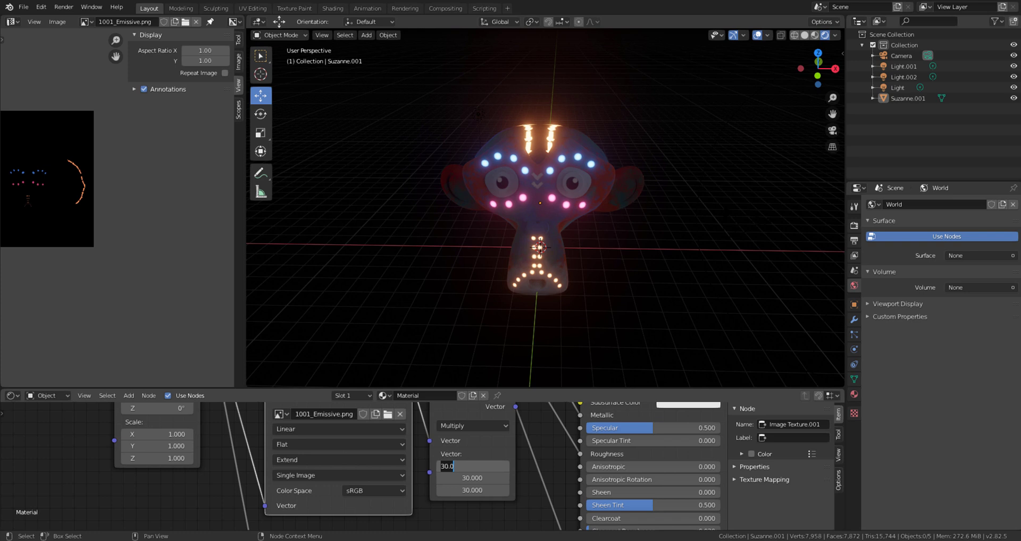
pyautogui.press('BackSpace')
pyautogui.press('BackSpace')
pyautogui.press('BackSpace')
pyautogui.press('BackSpace')
pyautogui.write('10')
pyautogui.press('Return')
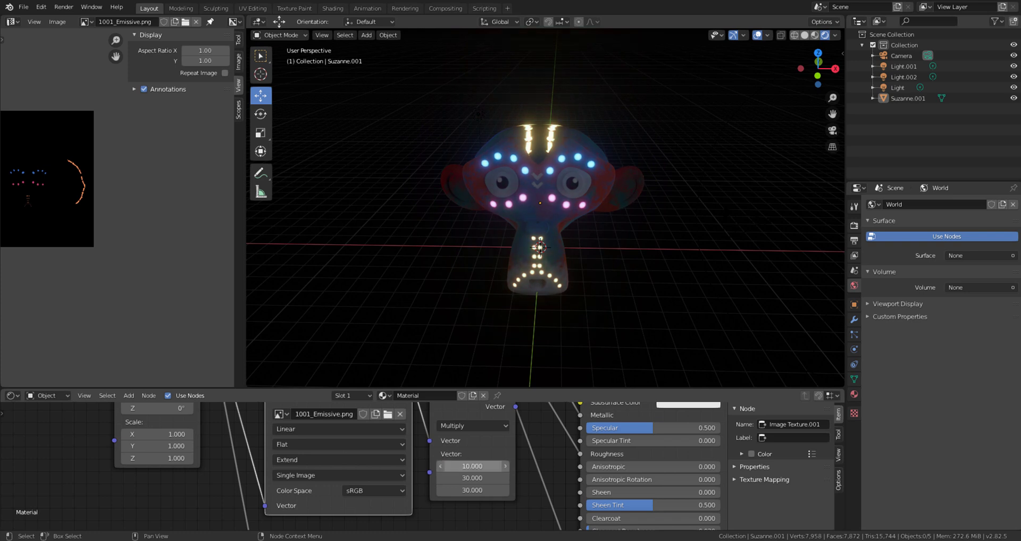
# Set the Multiply node's second vector to 50, 30 and 30
pyautogui.moveTo(472, 466); pyautogui.dragTo(492, 478)
pyautogui.click(471, 466)
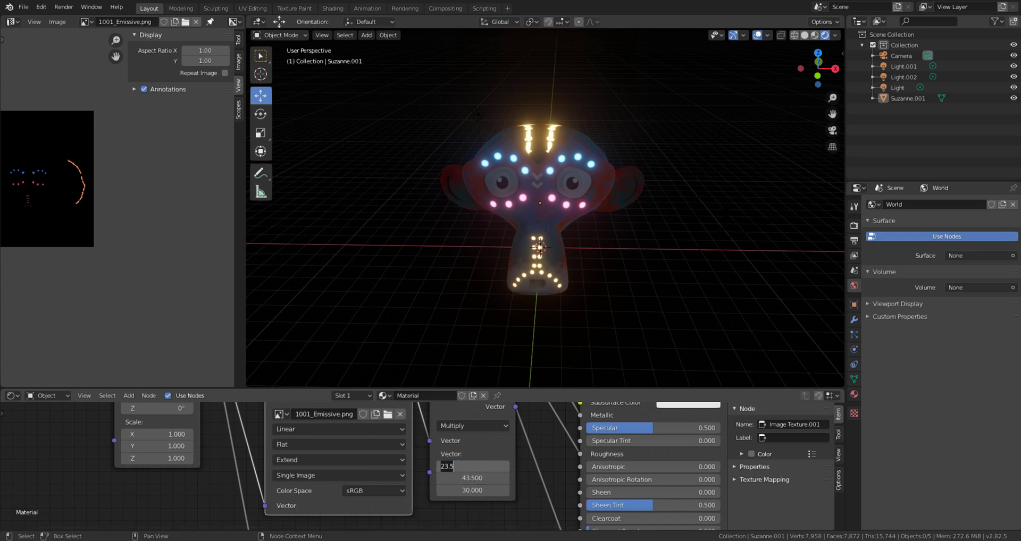
pyautogui.write('50')
pyautogui.press('Tab')
pyautogui.write('30')
pyautogui.press('Tab')
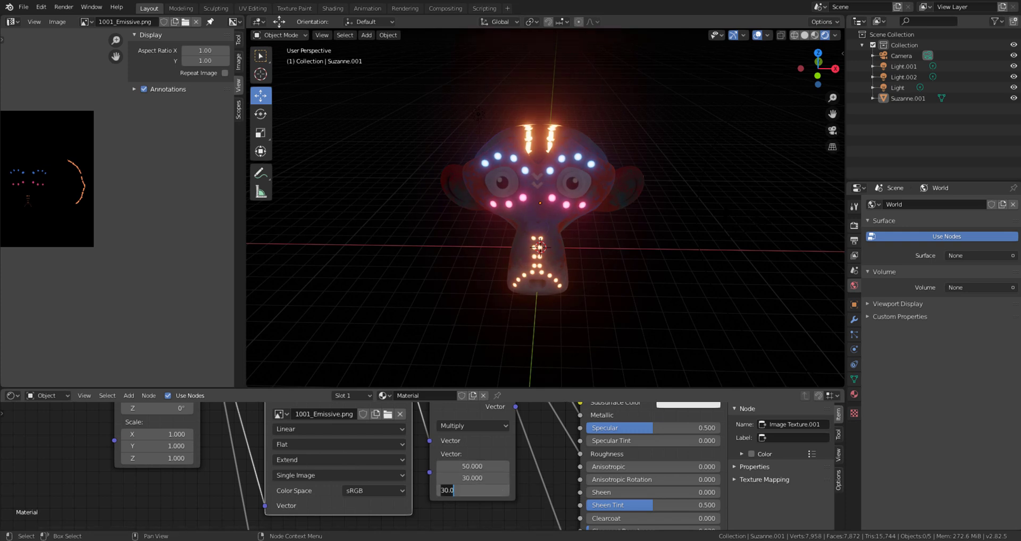
pyautogui.press('Return')
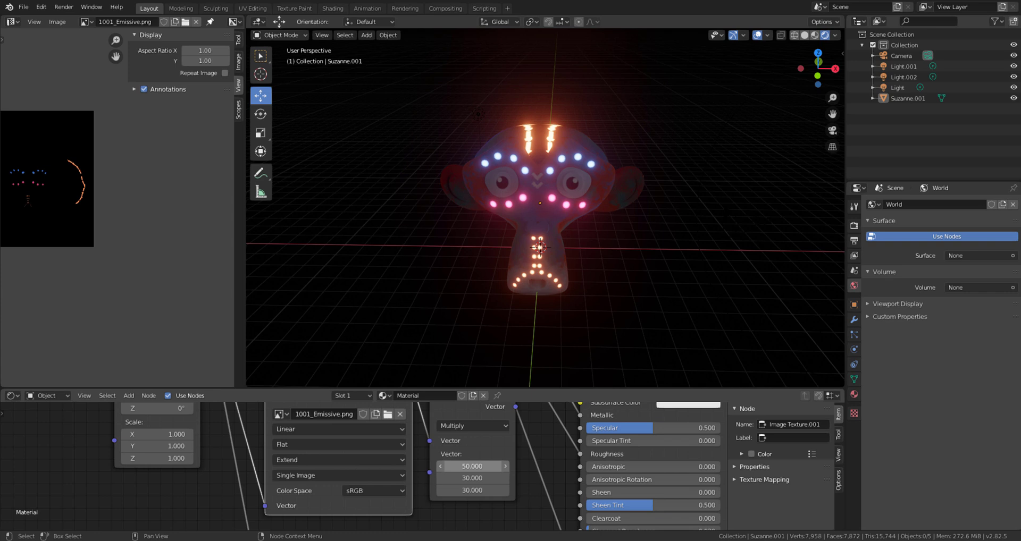
# Raise the third value of the Multiply node's second vector to about 134.3 and the first to about 176
pyautogui.click(469, 467)
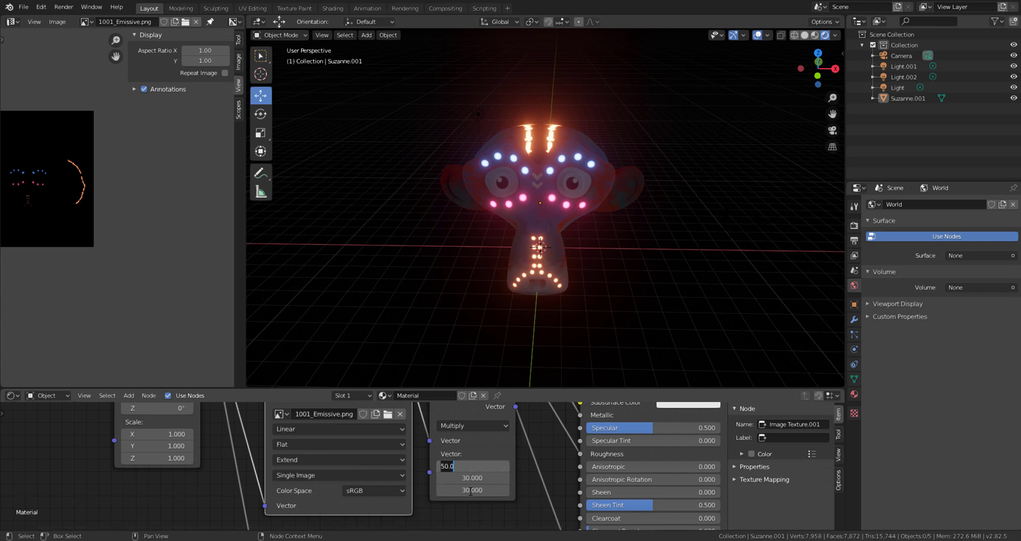
pyautogui.press('Return')
pyautogui.moveTo(472, 491); pyautogui.dragTo(945, 490)
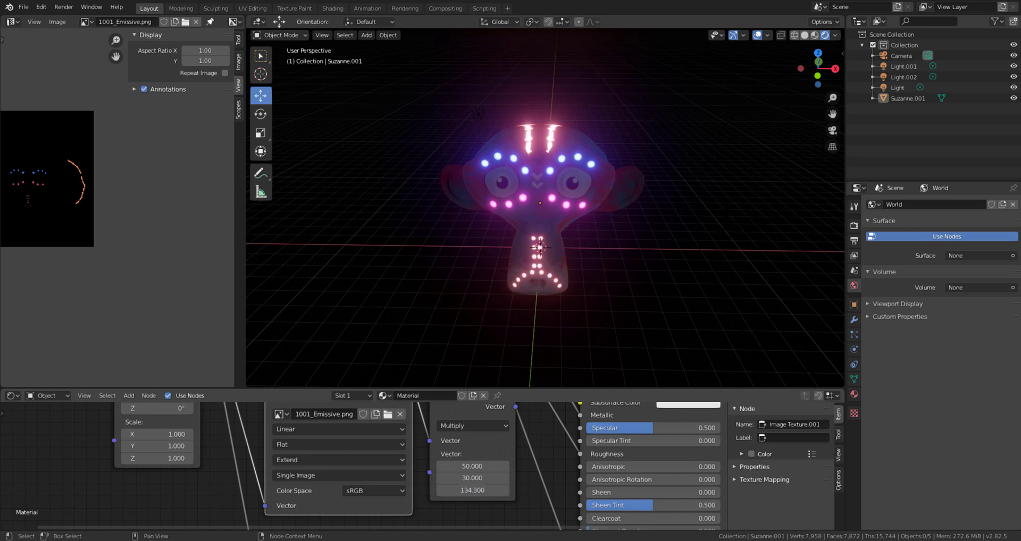
pyautogui.moveTo(472, 467); pyautogui.dragTo(956, 467)
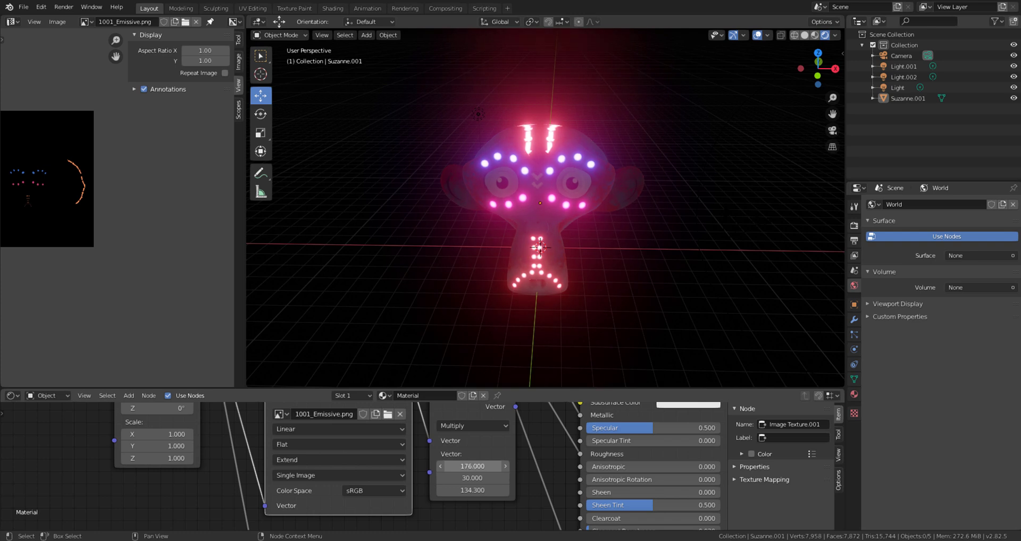
# Lower the first value of the Multiply node's second vector to about -111.1 and inspect the glow up close
pyautogui.moveTo(1020, 467); pyautogui.dragTo(6, 467)
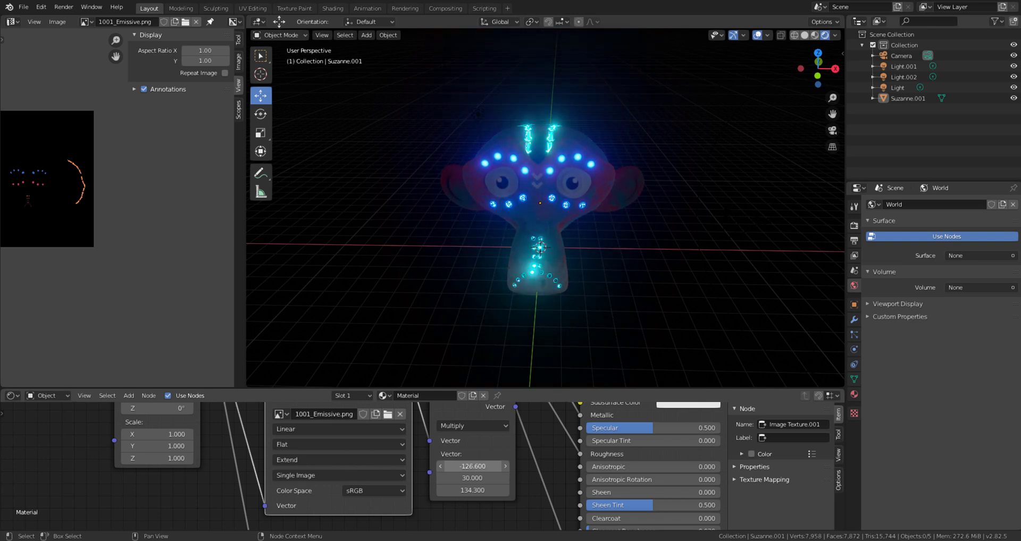
pyautogui.moveTo(362, 466); pyautogui.dragTo(366, 466)
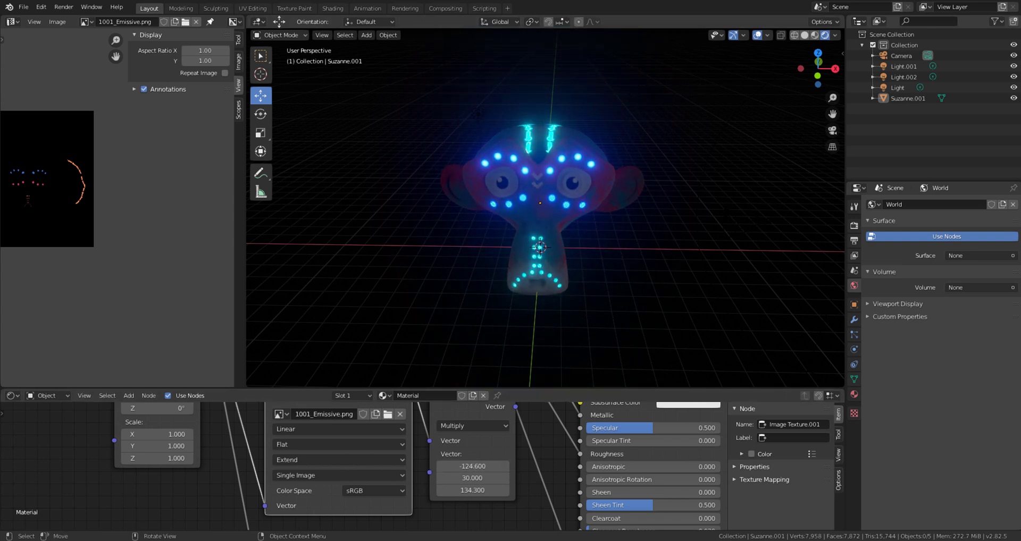
pyautogui.scroll(3, 640, 235)
pyautogui.moveTo(641, 235); pyautogui.dragTo(614, 219, button='middle')
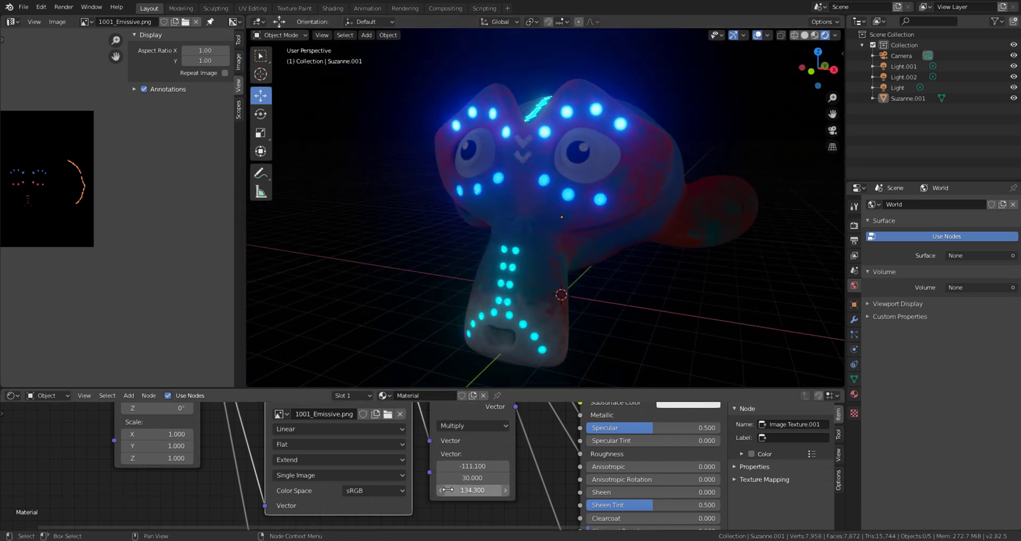
# Set the first and third values of the Multiply node's second vector to 30 and view the head from its side
pyautogui.doubleClick(473, 468)
pyautogui.write('30')
pyautogui.press('Tab')
pyautogui.press('Tab')
pyautogui.write('30')
pyautogui.press('Return')
pyautogui.scroll(-3, 640, 286)
pyautogui.moveTo(543, 239); pyautogui.dragTo(507, 283, button='middle')
pyautogui.scroll(3, 572, 236)
pyautogui.scroll(-2, 506, 282)
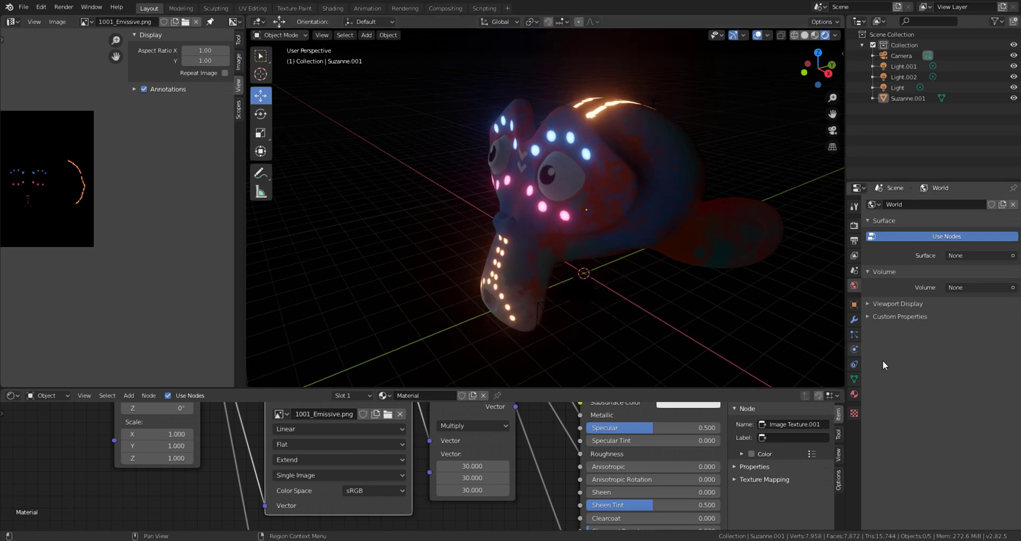
# Set the world surface to a Background shader with a strength of 0
pyautogui.click(968, 256)
pyautogui.click(955, 302)
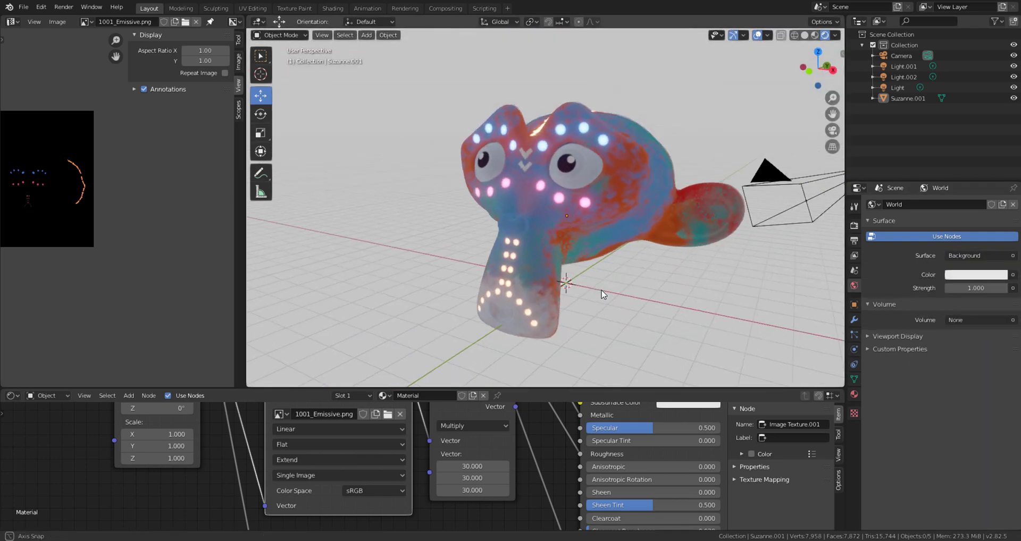
pyautogui.click(968, 276)
pyautogui.moveTo(976, 289); pyautogui.dragTo(947, 288)
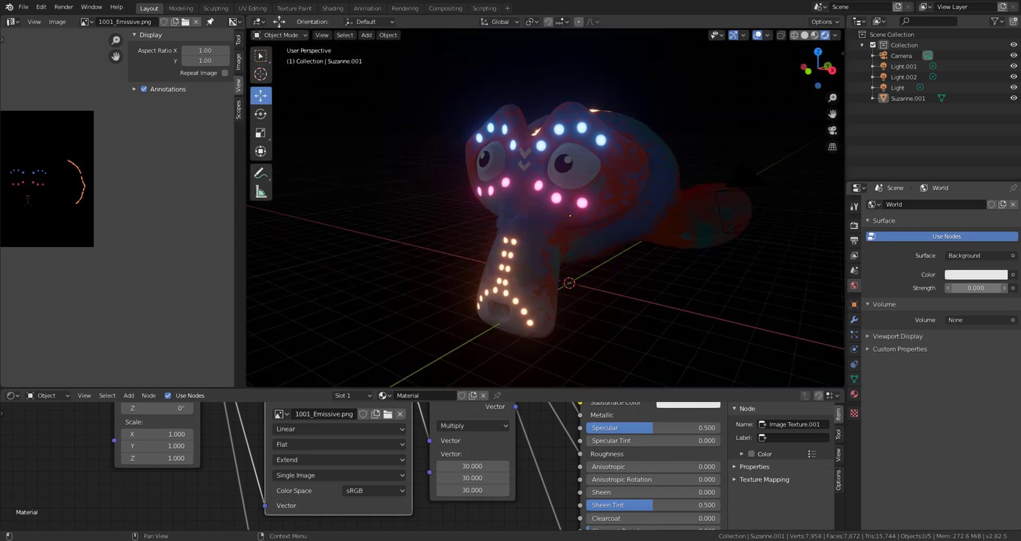
# Add a plane mesh beneath the monkey head and scale it up into a large floor
pyautogui.hotkey('shift', 'a')
pyautogui.moveTo(650, 305)
pyautogui.click(715, 305)
pyautogui.press('s')
pyautogui.click(444, 368)
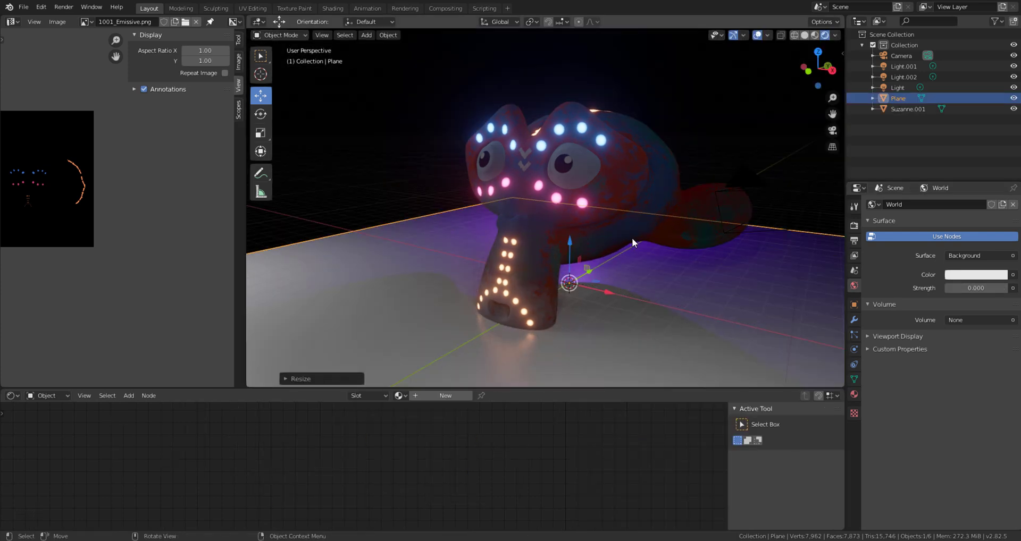
pyautogui.scroll(-6, 631, 243)
pyautogui.press('s')
pyautogui.click(766, 298)
# Raise the monkey head slightly so its lower edge clears the floor plane, and deselect it
pyautogui.click(585, 198)
pyautogui.moveTo(555, 174); pyautogui.dragTo(555, 170)
pyautogui.click(675, 141)
pyautogui.scroll(8, 675, 141)
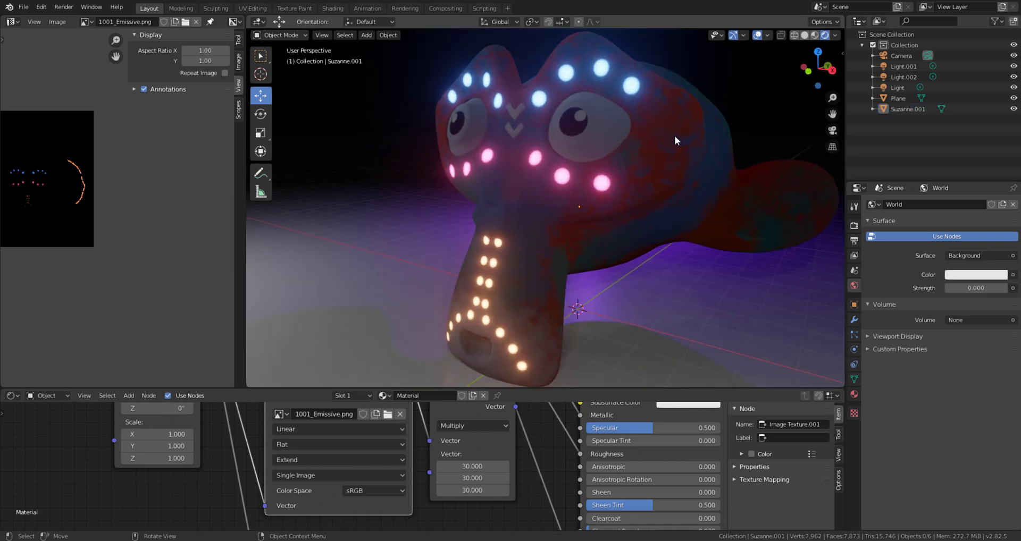
# View the head from its other side and display 1001_Base_Color.png in the image editor
pyautogui.scroll(-3, 676, 141)
pyautogui.moveTo(684, 160); pyautogui.dragTo(556, 289, button='middle')
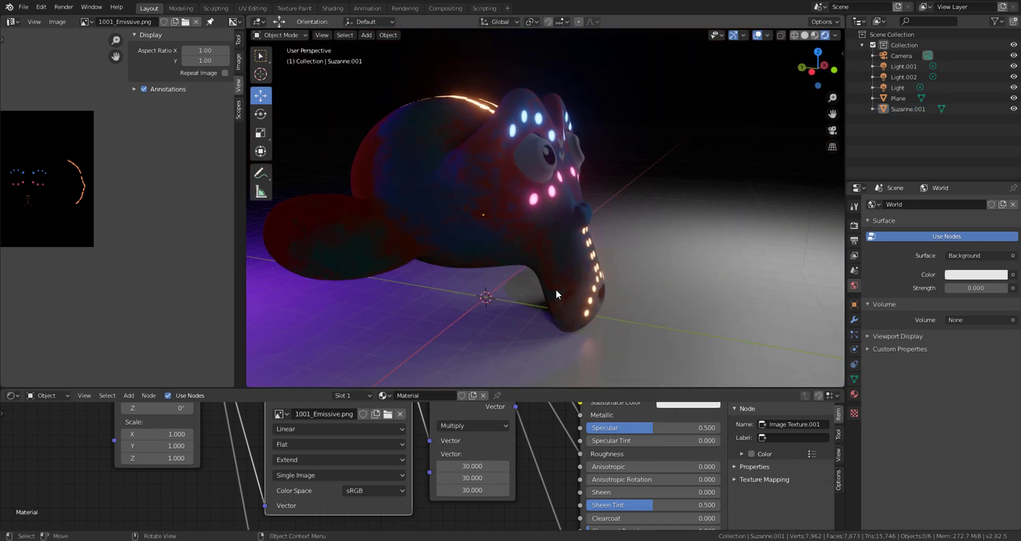
pyautogui.click(87, 21)
pyautogui.click(117, 39)
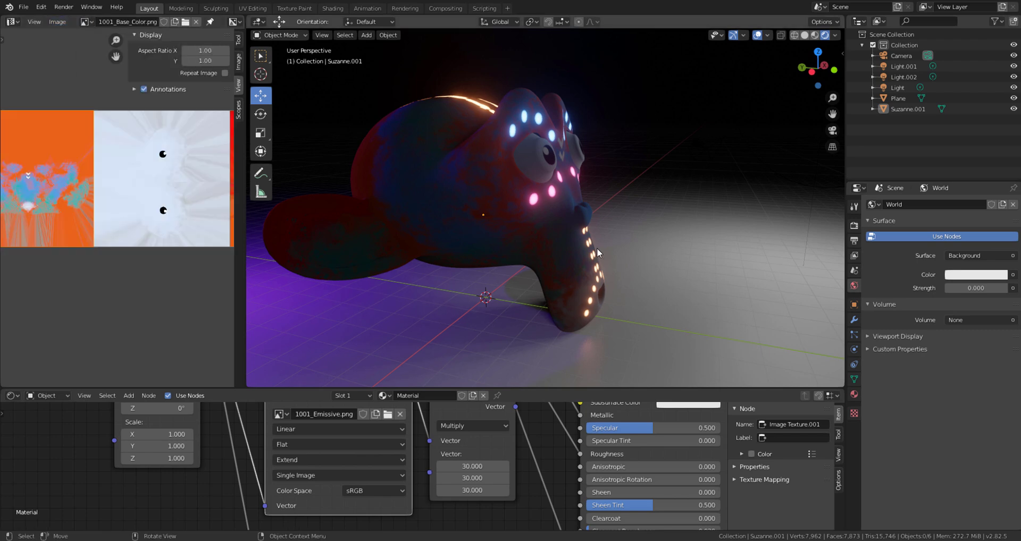